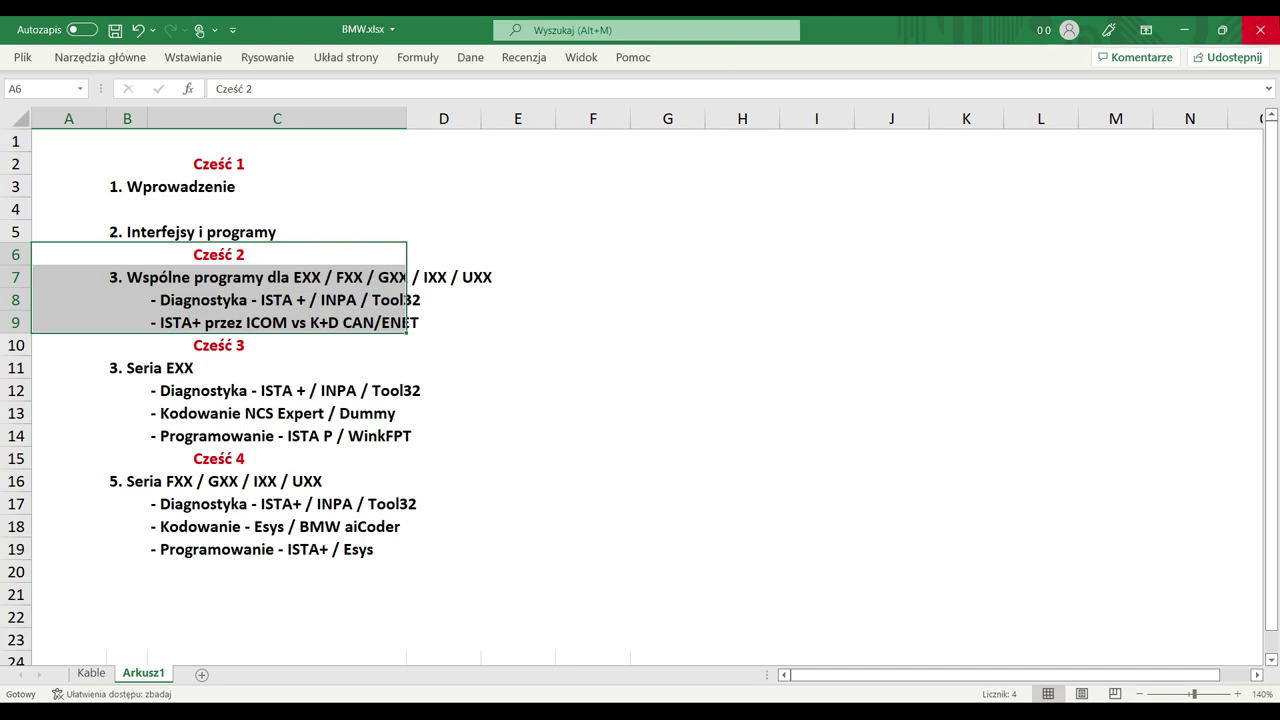
- Minimize the BMW.xlsx workbook, open INPA E from the desktop to view its start menu, and close it
click(1183, 29)
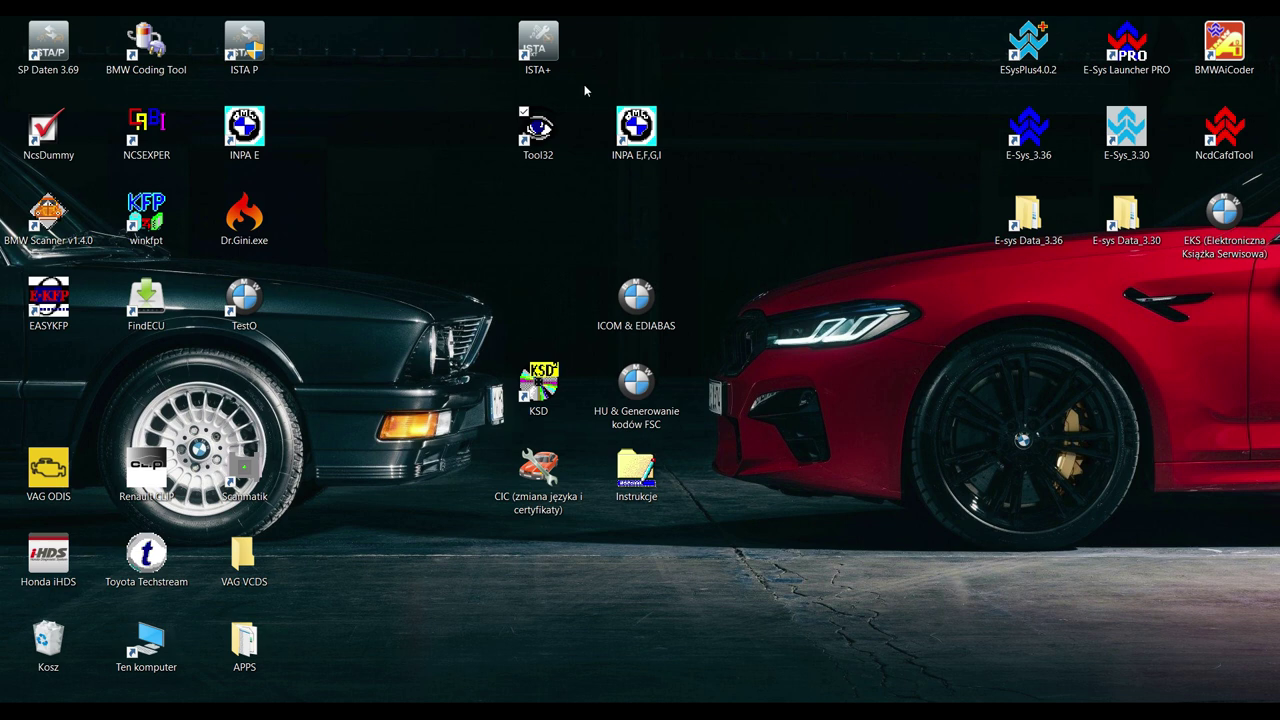
click(240, 136)
double_click(240, 136)
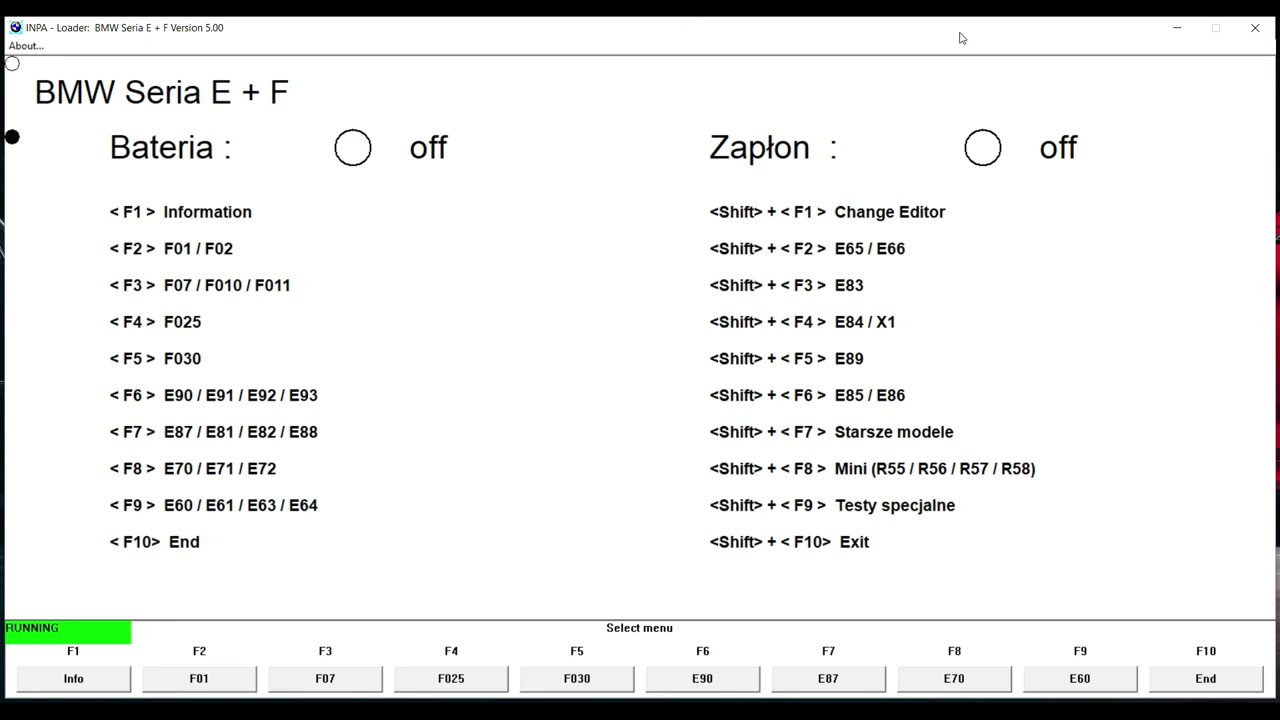
click(1263, 27)
click(592, 404)
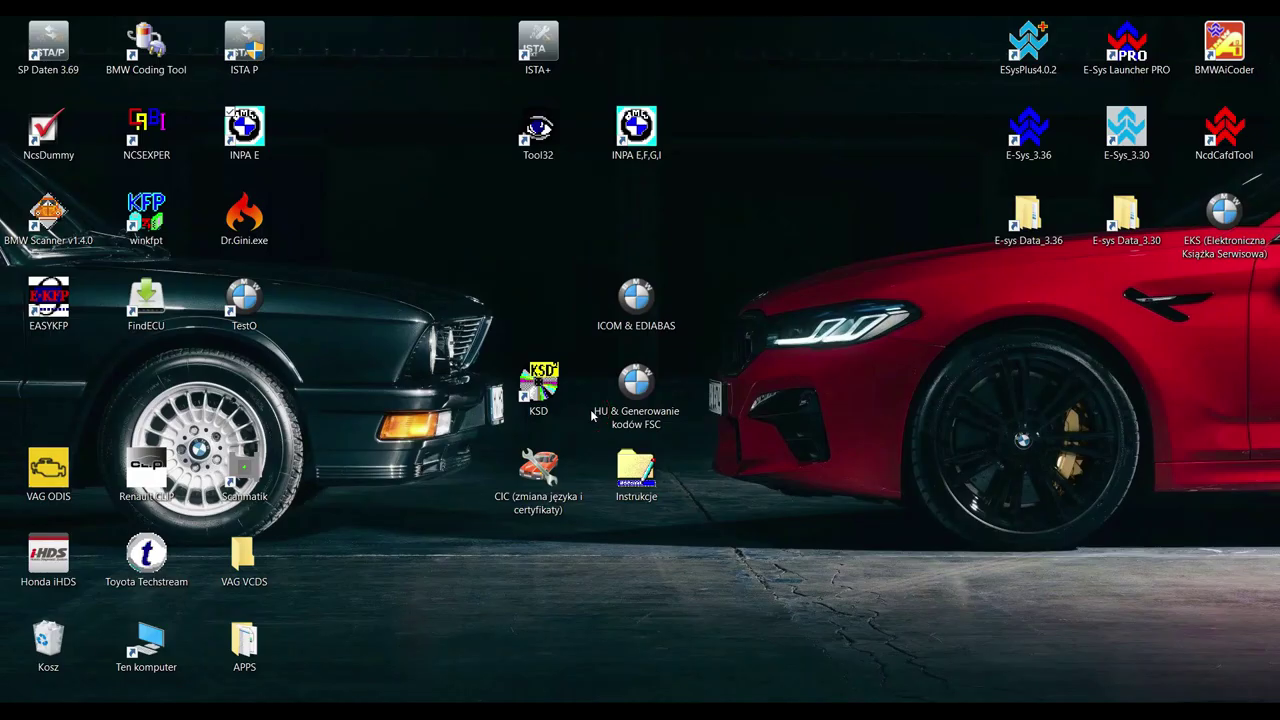
- Highlight each group of diagnostic program shortcuts on the desktop in turn and clear the selection
drag(355, 346, 3, 20)
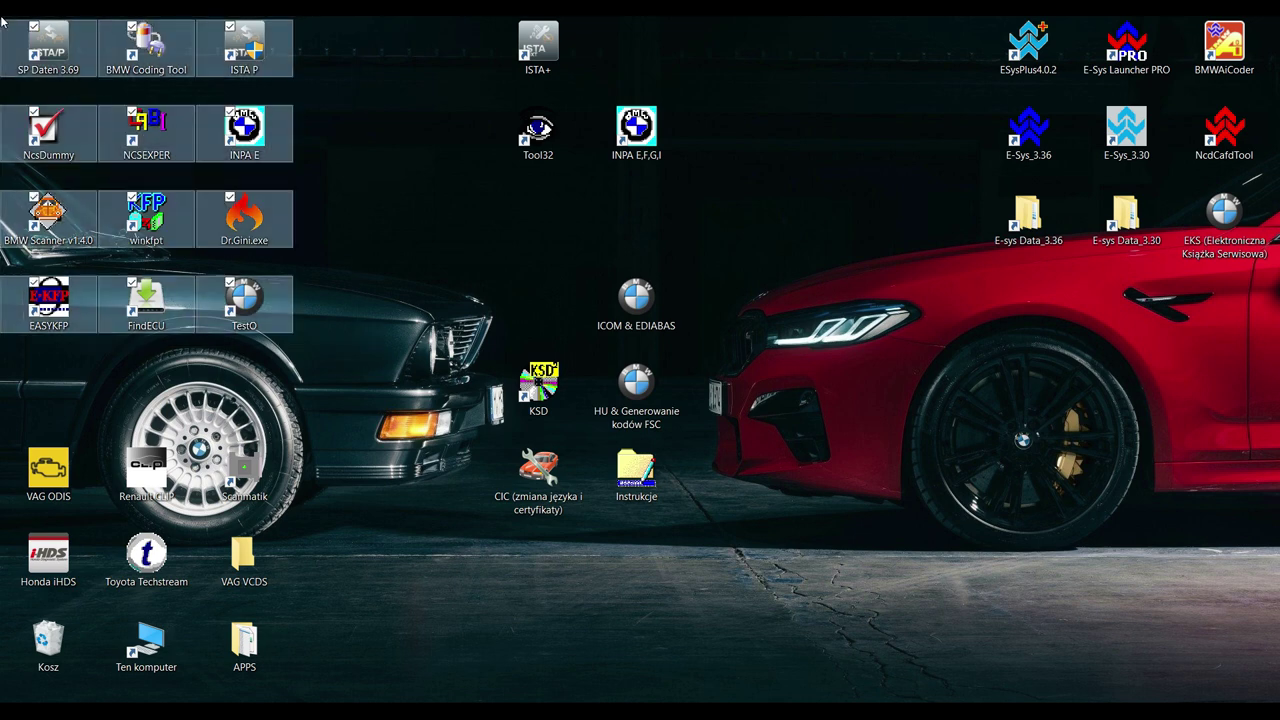
drag(714, 162, 491, 18)
drag(952, 44, 1278, 378)
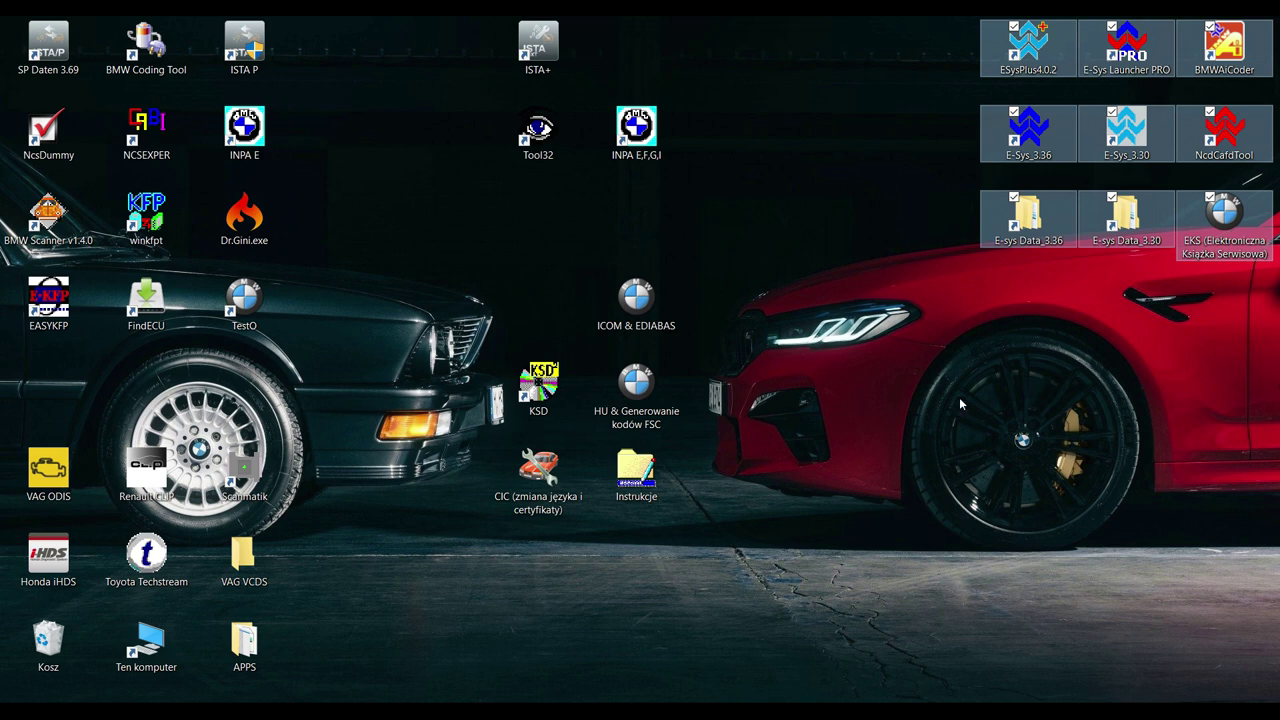
drag(790, 518, 422, 20)
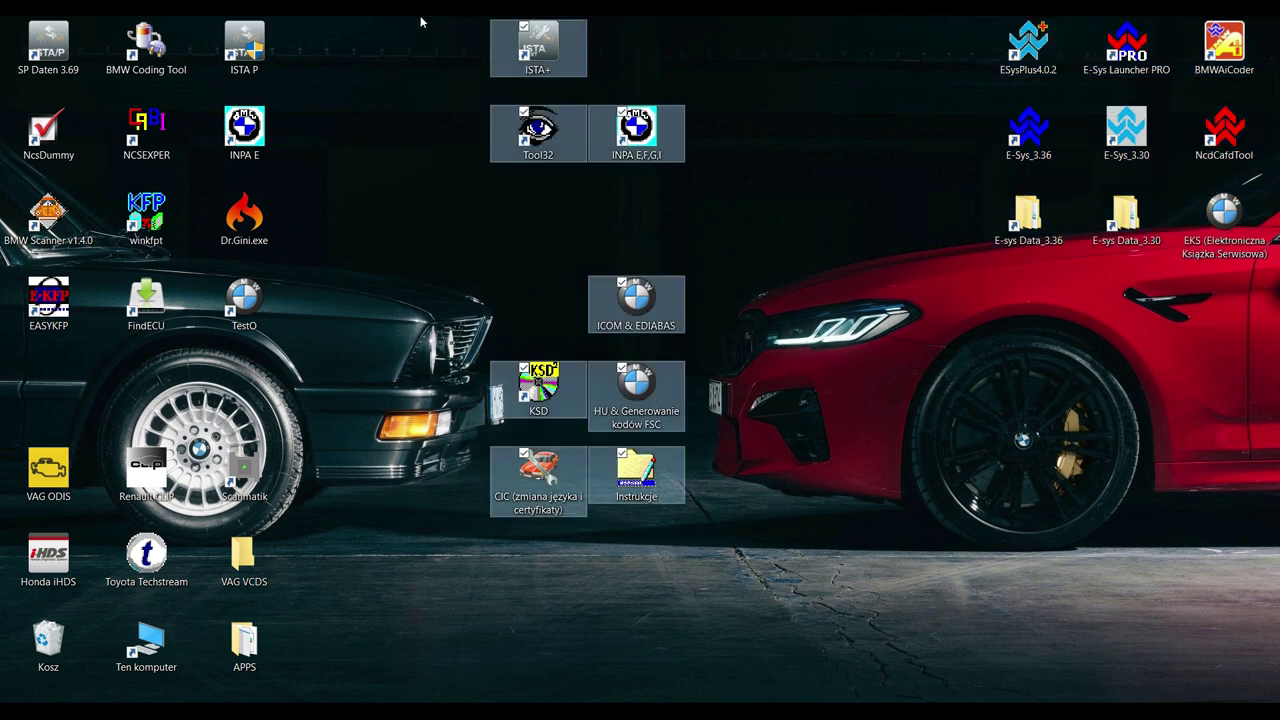
drag(363, 673, 10, 470)
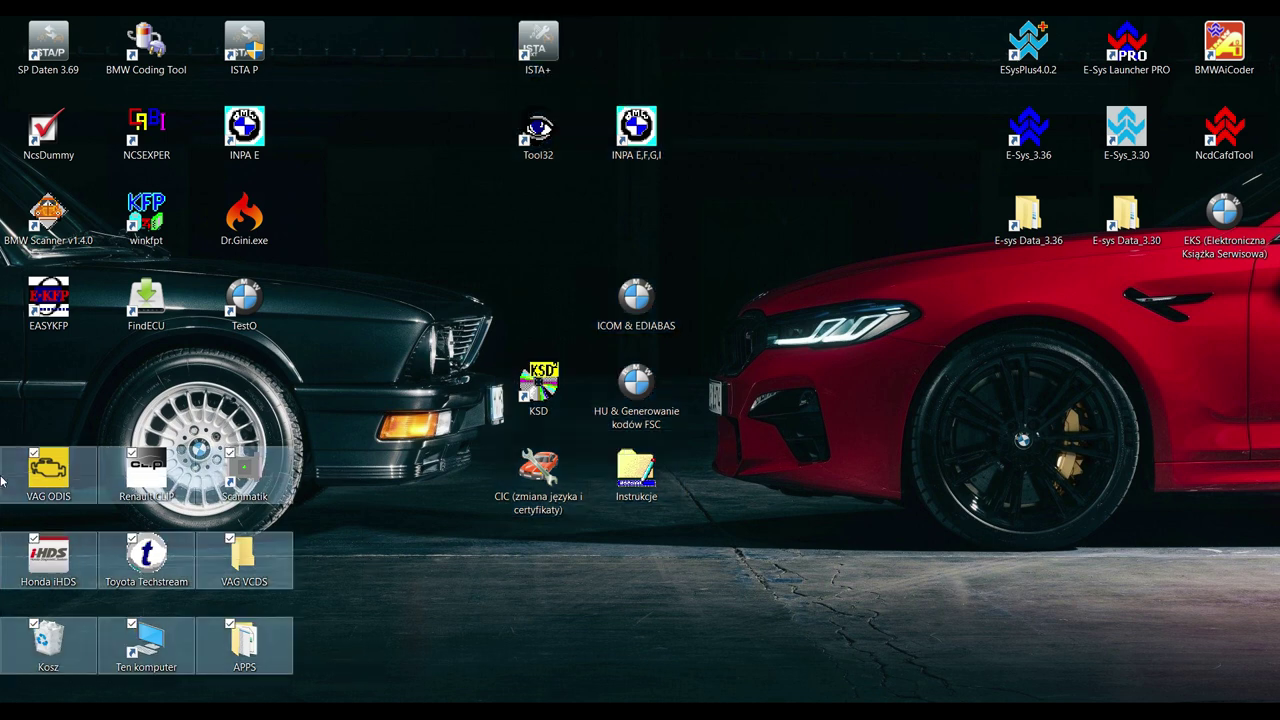
click(540, 247)
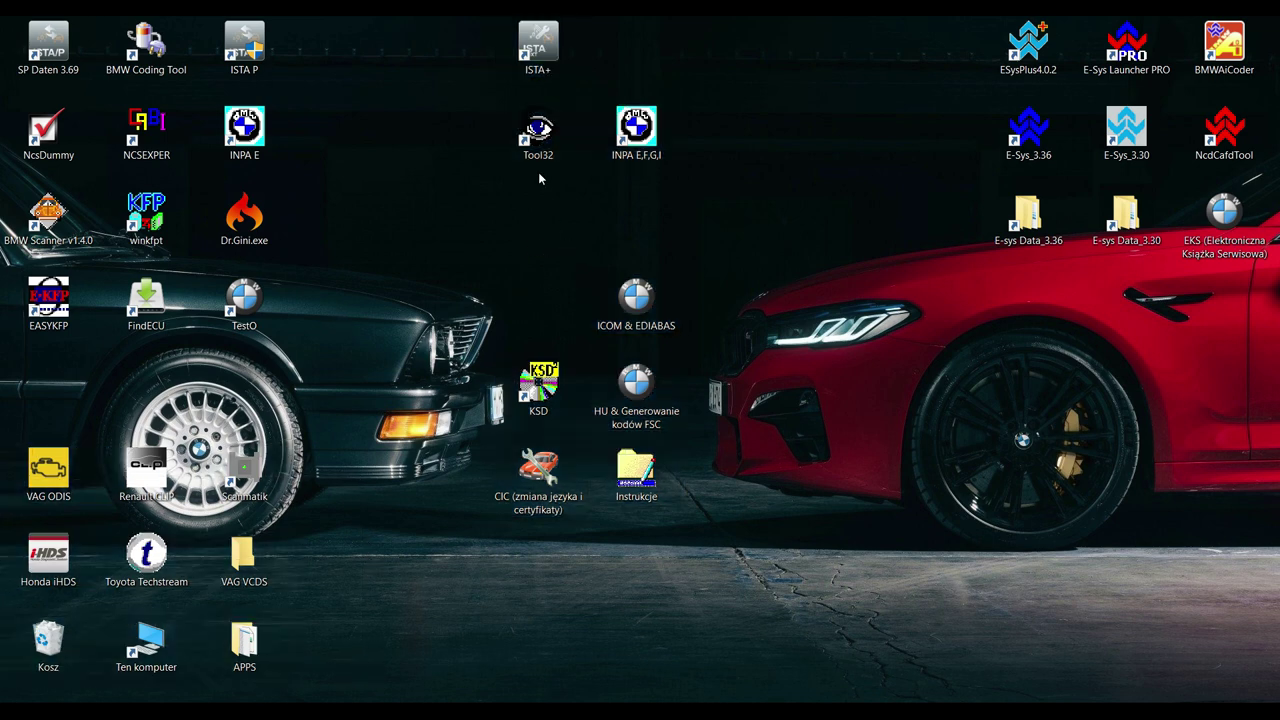
- Open INPA E,F,G,I to view its model series menu and quit it
double_click(636, 128)
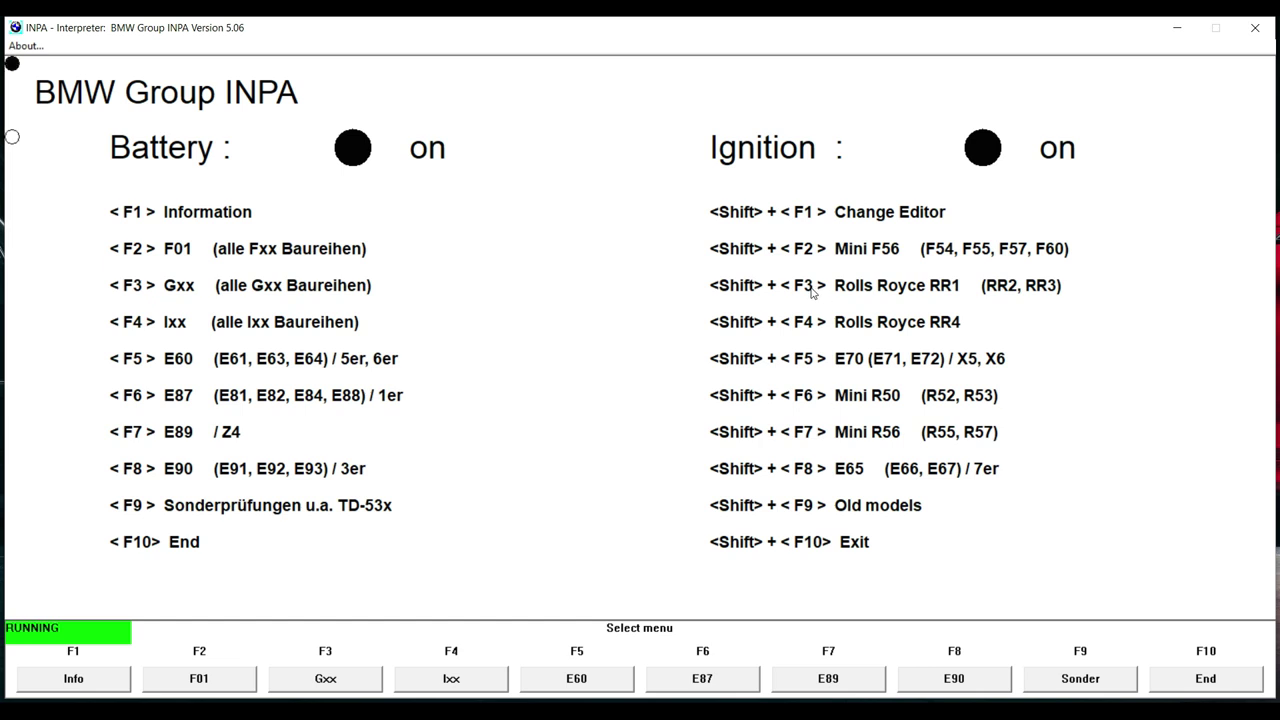
click(1244, 32)
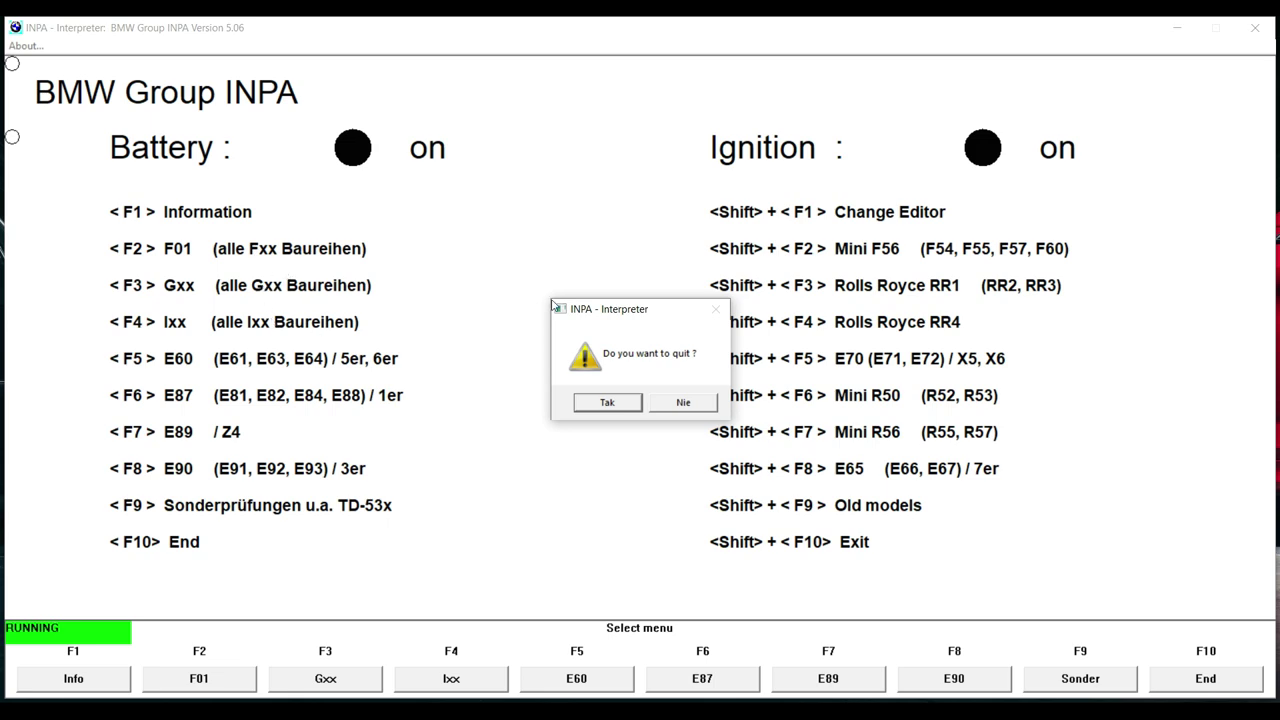
click(600, 401)
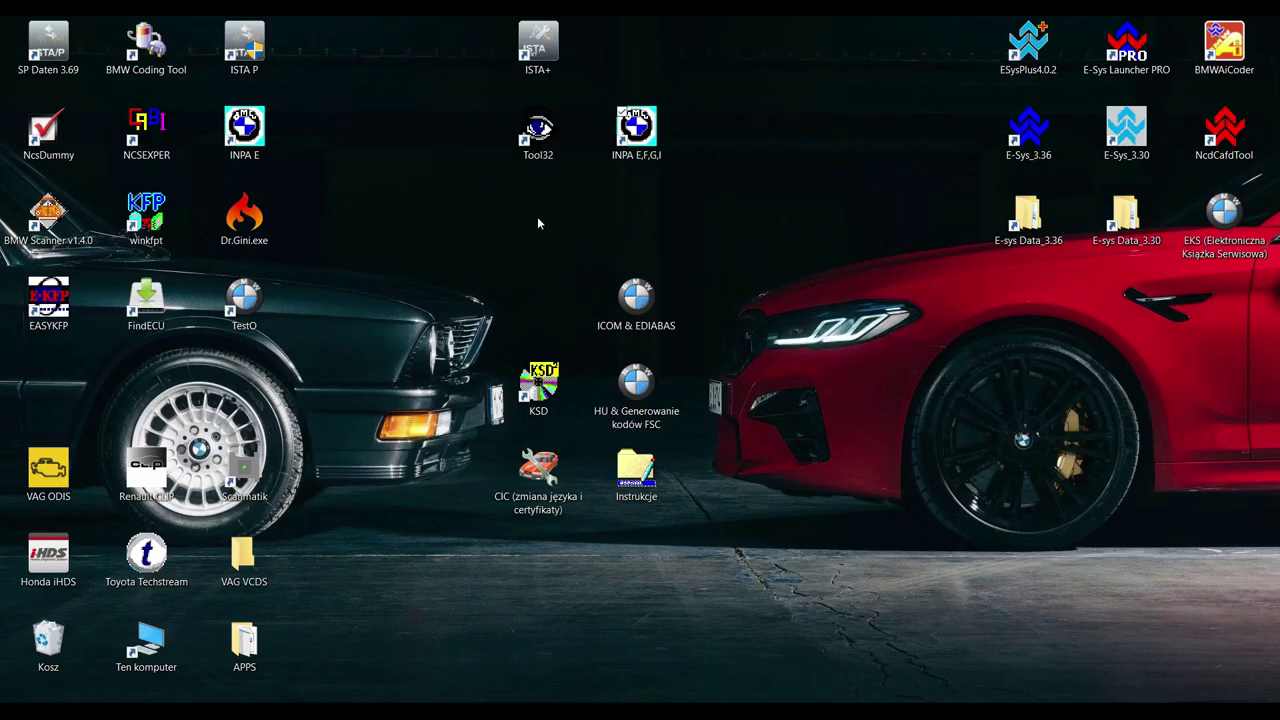
- Launch INPA E and open the script selection for the E83 series
double_click(264, 141)
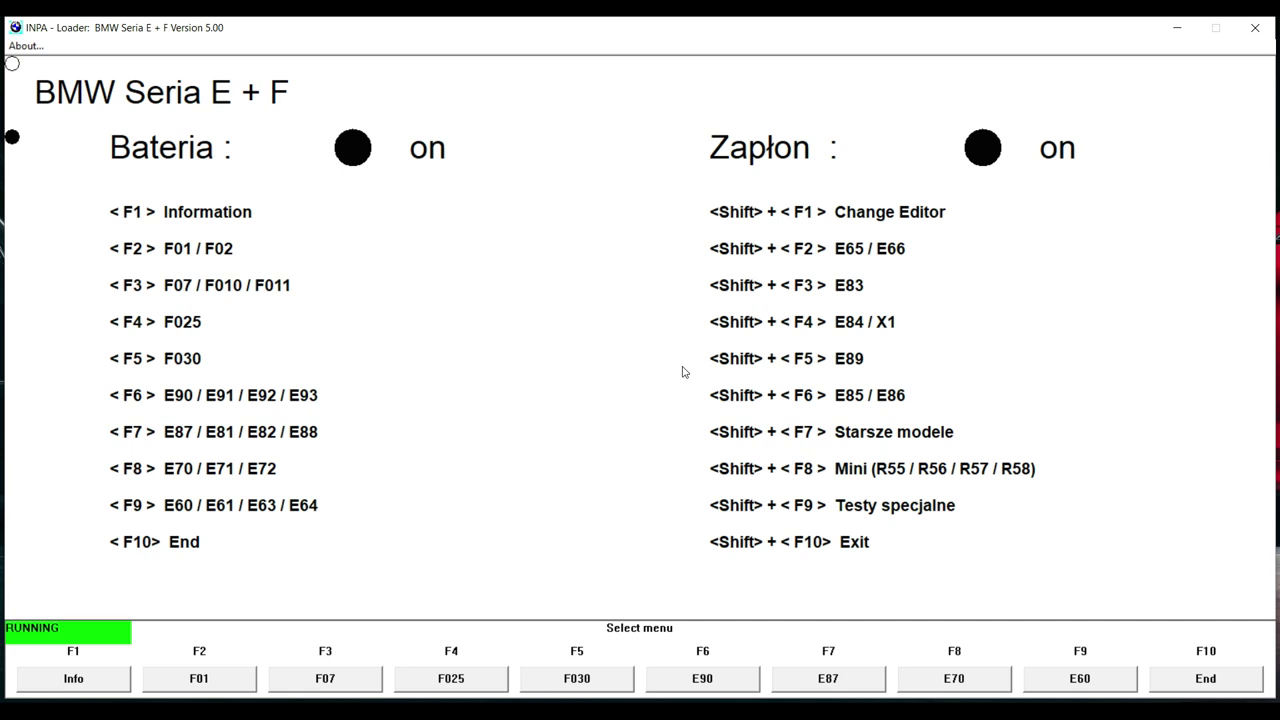
key(shift)
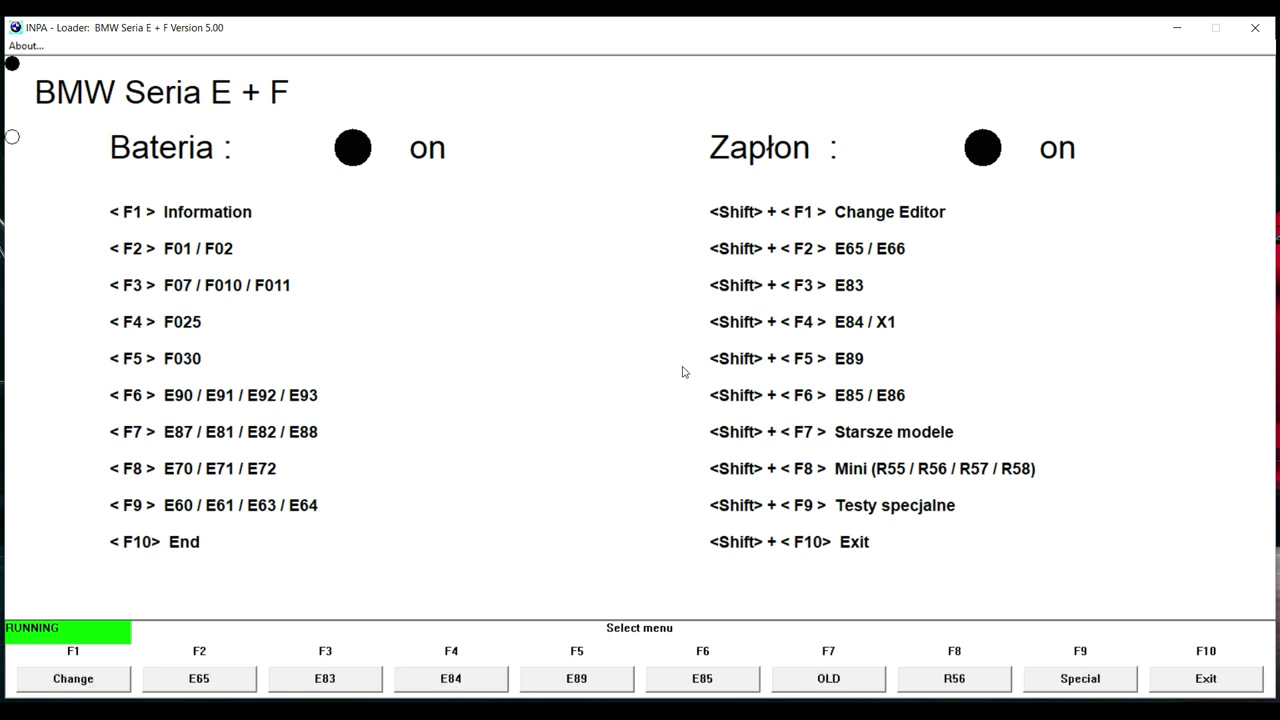
key(shift+F3)
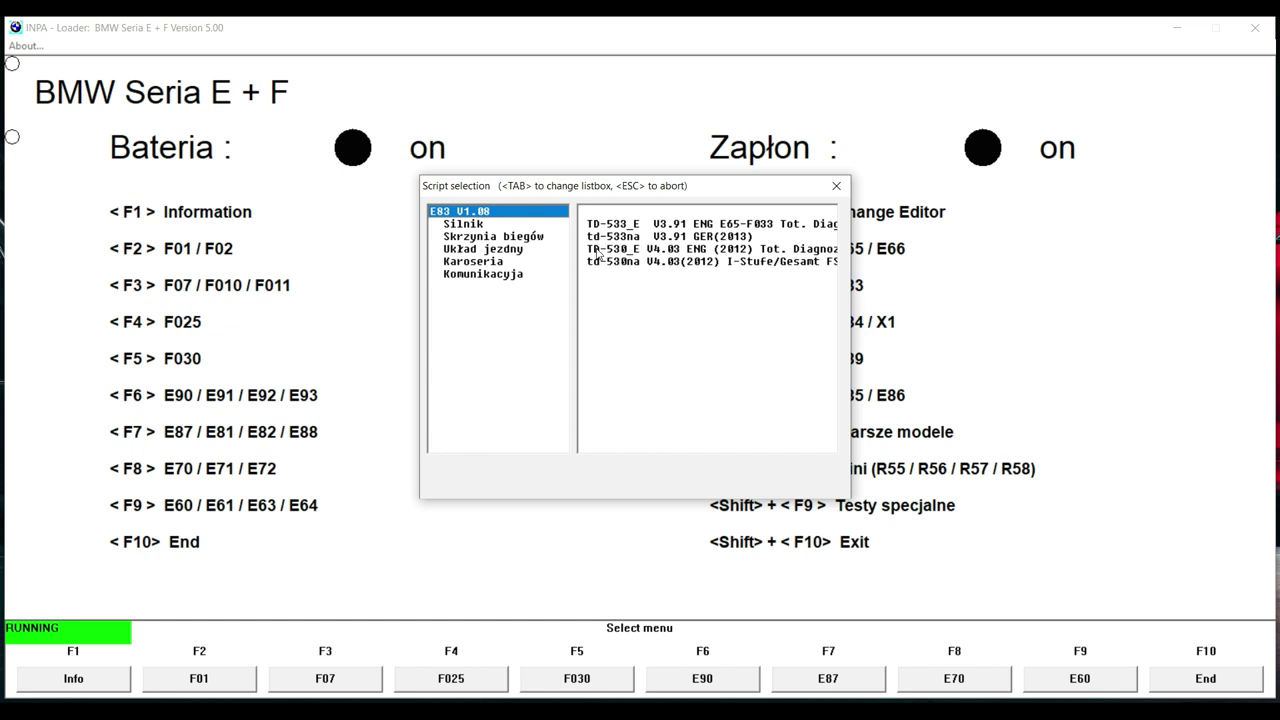
- Try to load the GM6 script from the E83 gearbox group (Skrzynia biegów)
click(536, 236)
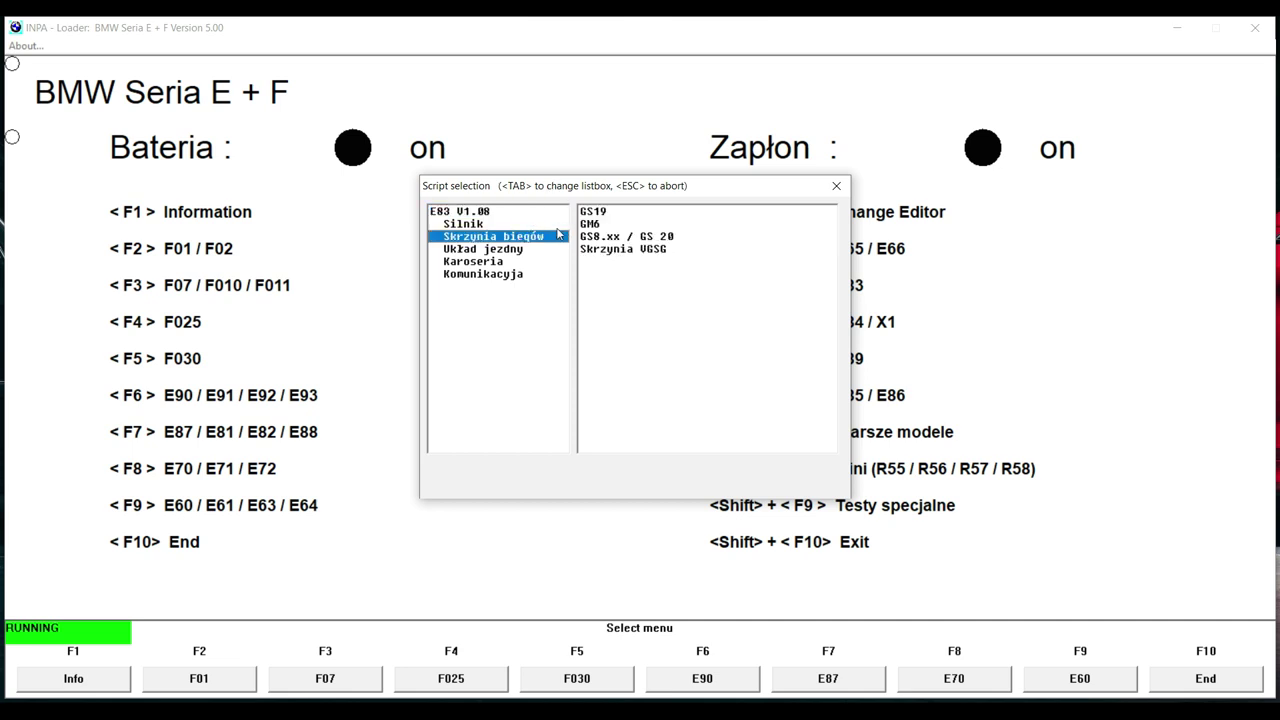
key(Tab)
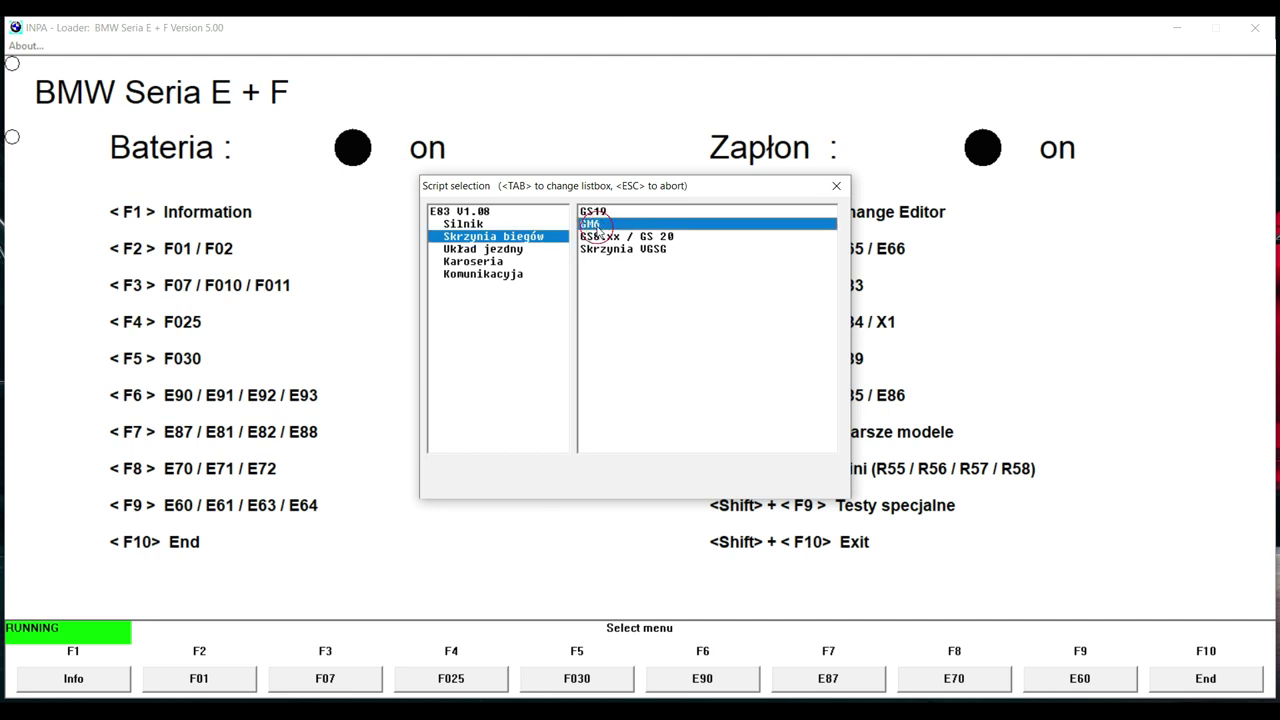
key(Return)
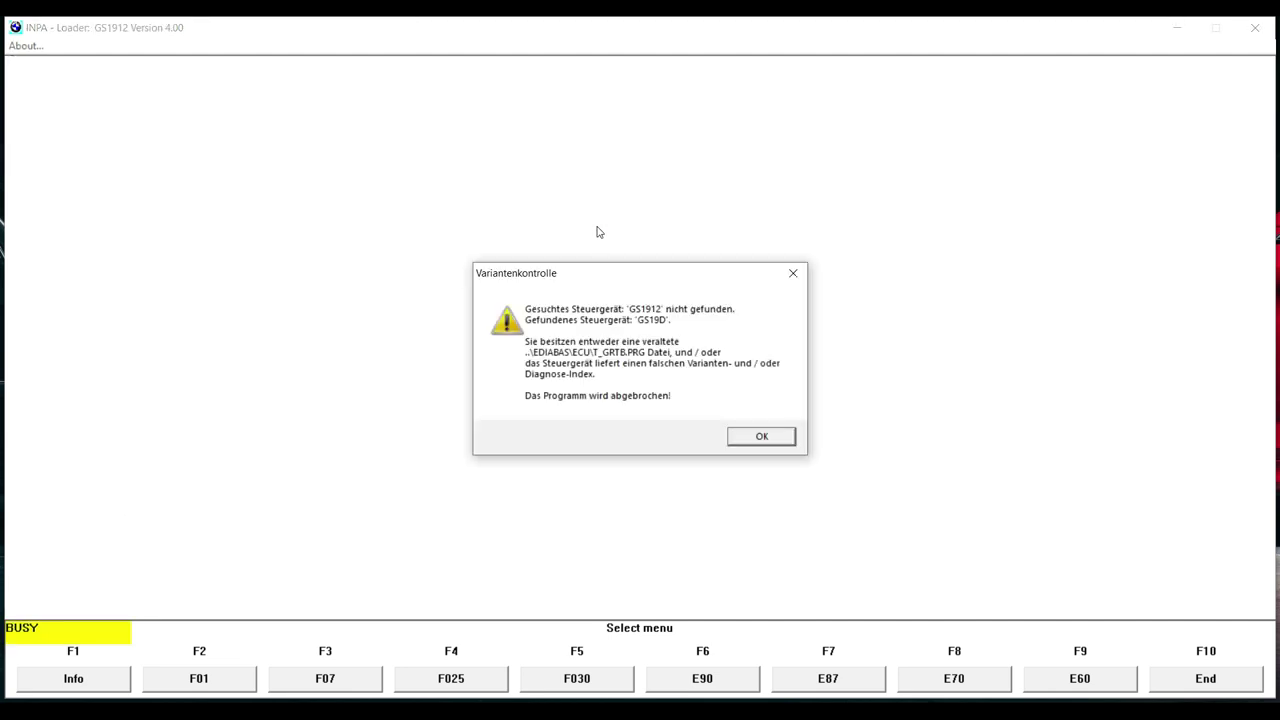
click(761, 436)
- Load the Skrzynia VGSG script from the E83 gearbox group (Skrzynia biegów), accepting the language variant notice
key(shift)
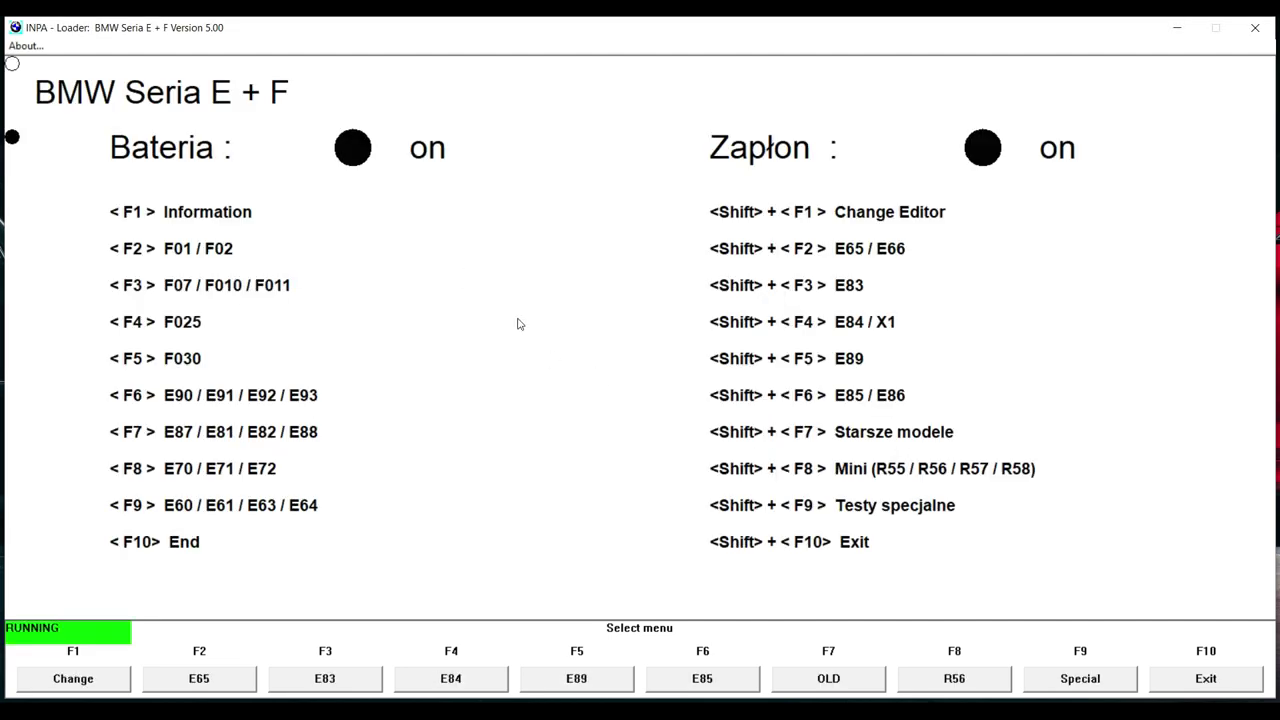
key(F3)
click(836, 186)
key(shift+F3)
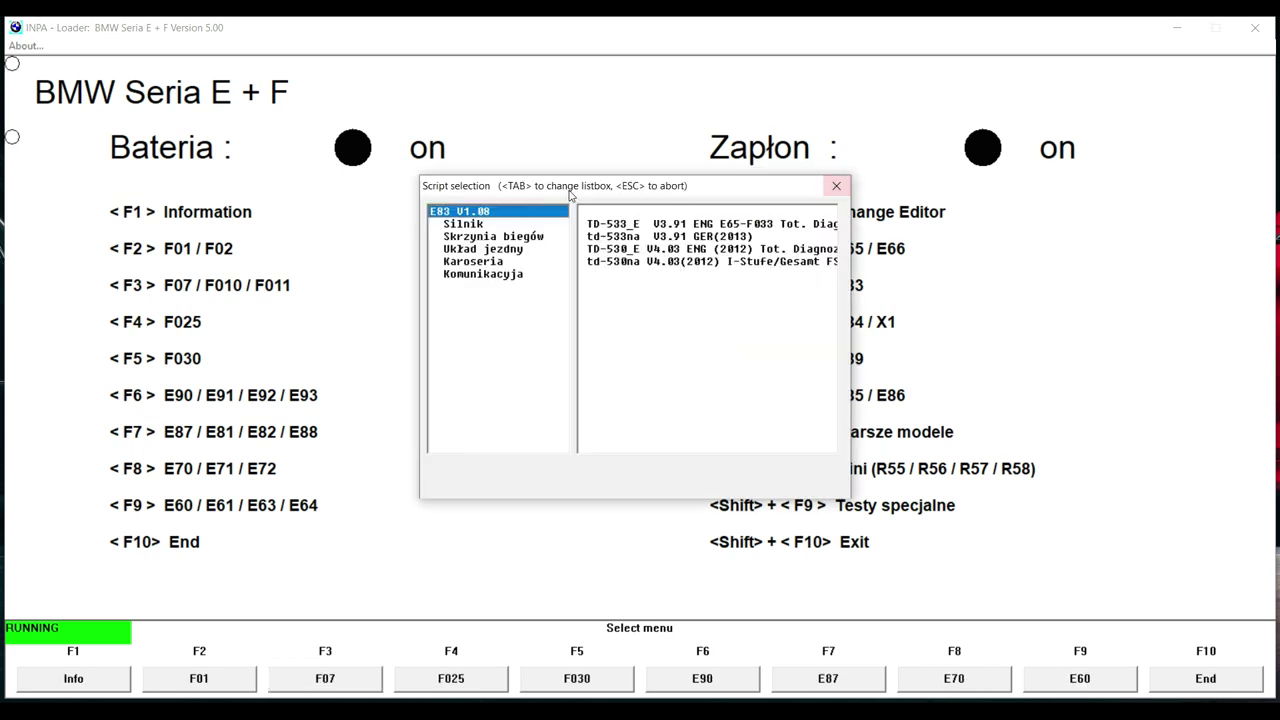
click(500, 237)
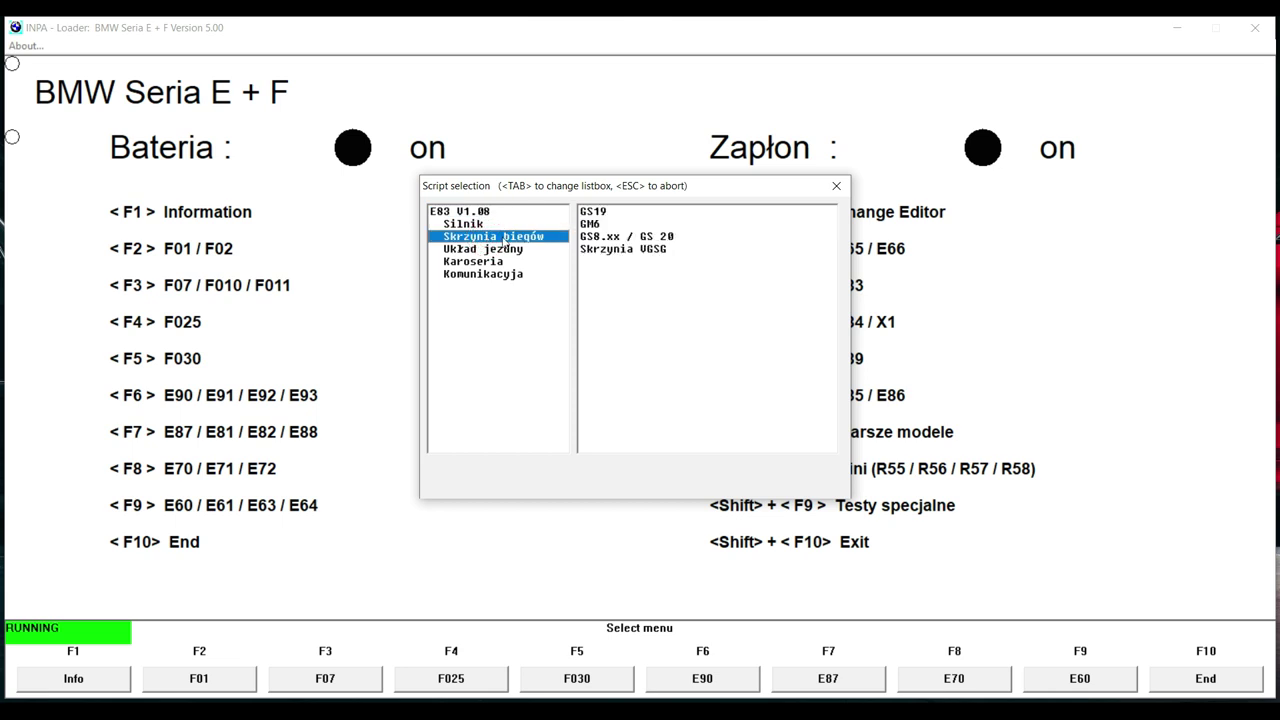
click(620, 250)
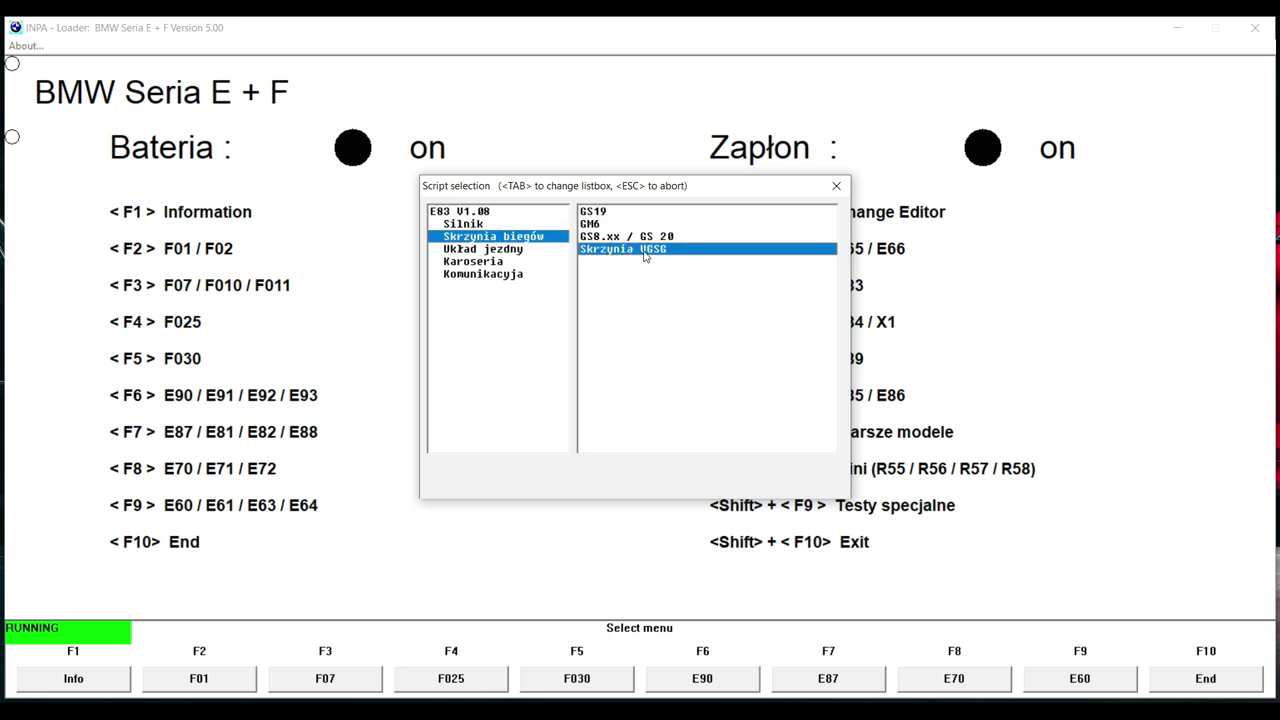
double_click(638, 250)
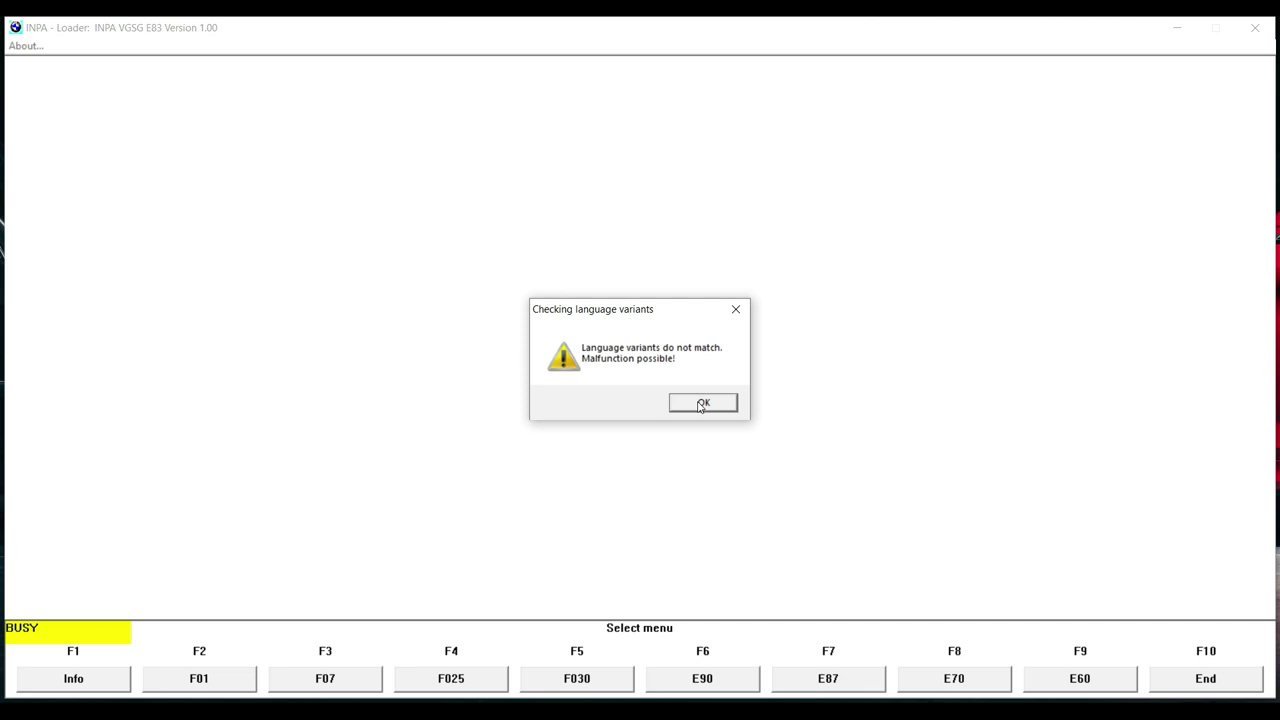
click(702, 403)
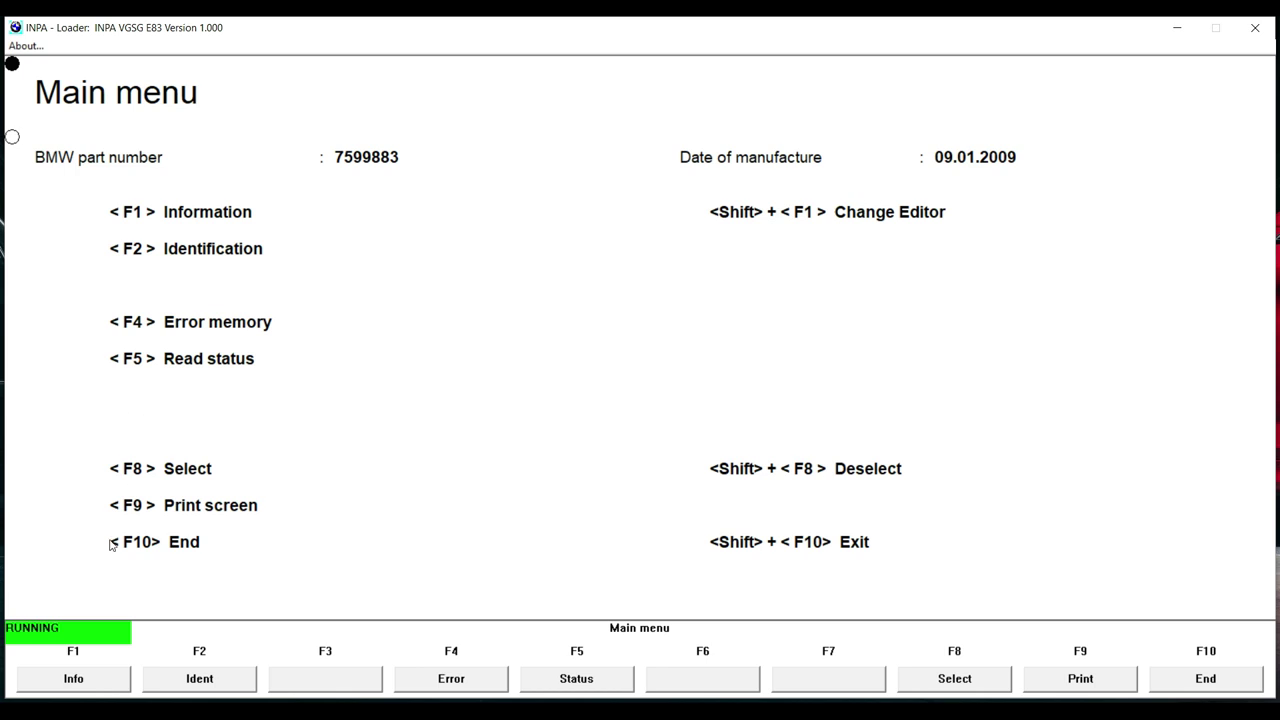
- Request the VGSG module's information and display its identification data
click(103, 680)
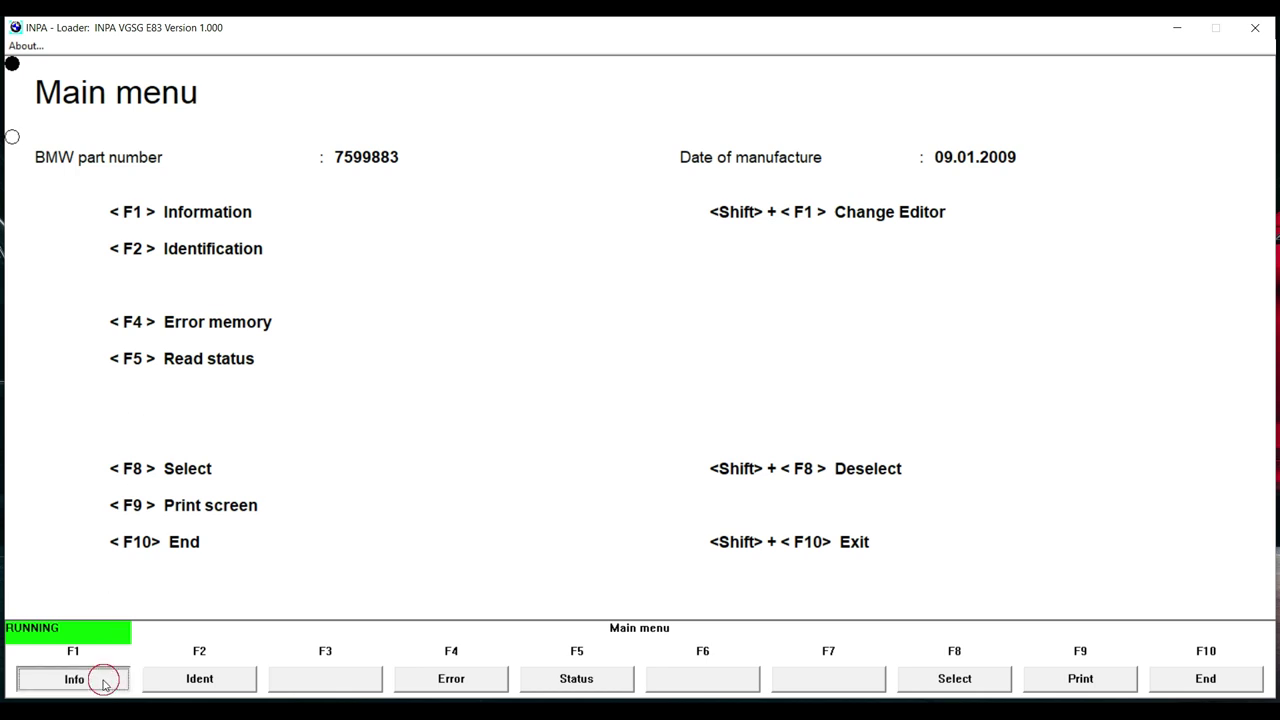
click(208, 681)
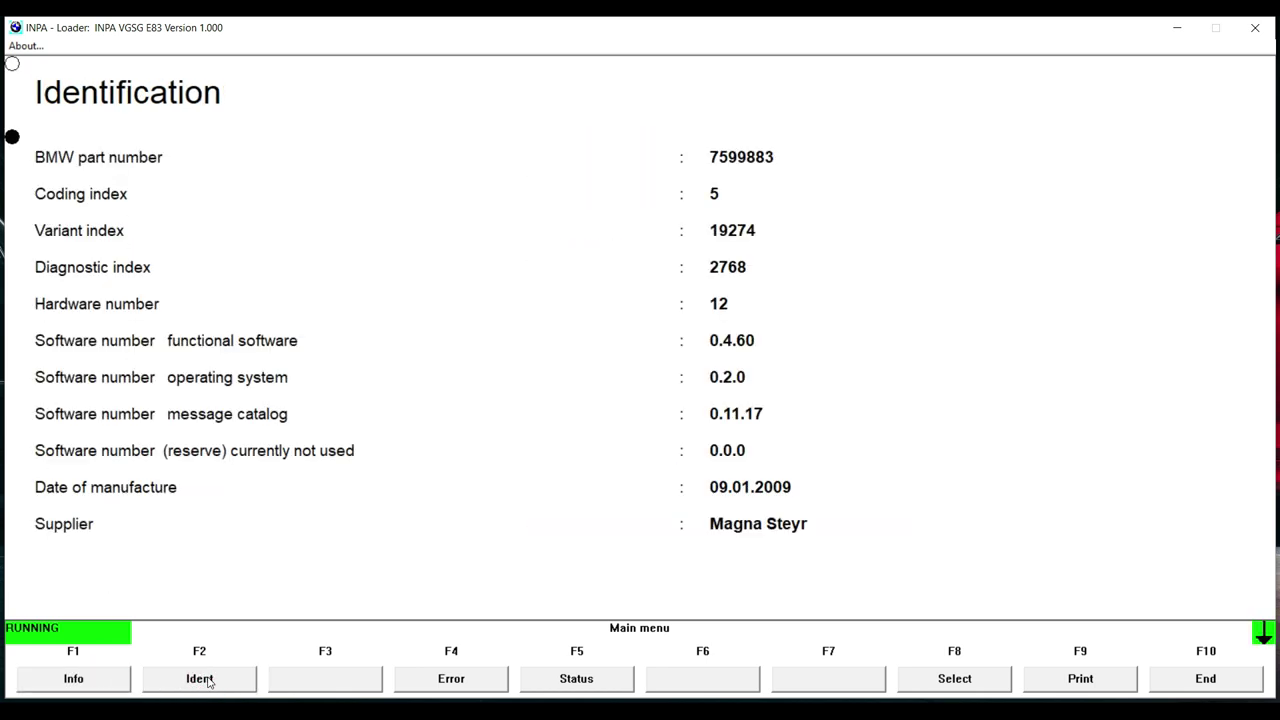
- Read and clear the VGSG module's error memory, and return to the main menu
click(478, 680)
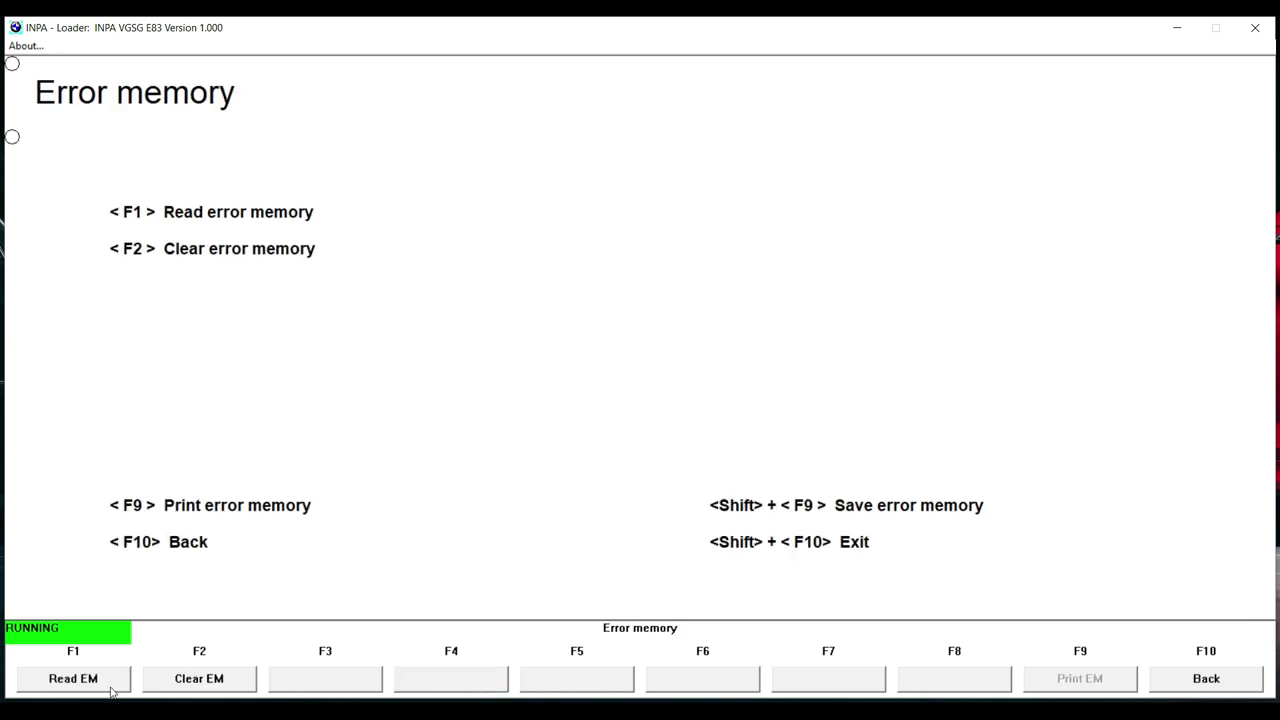
click(110, 688)
click(222, 682)
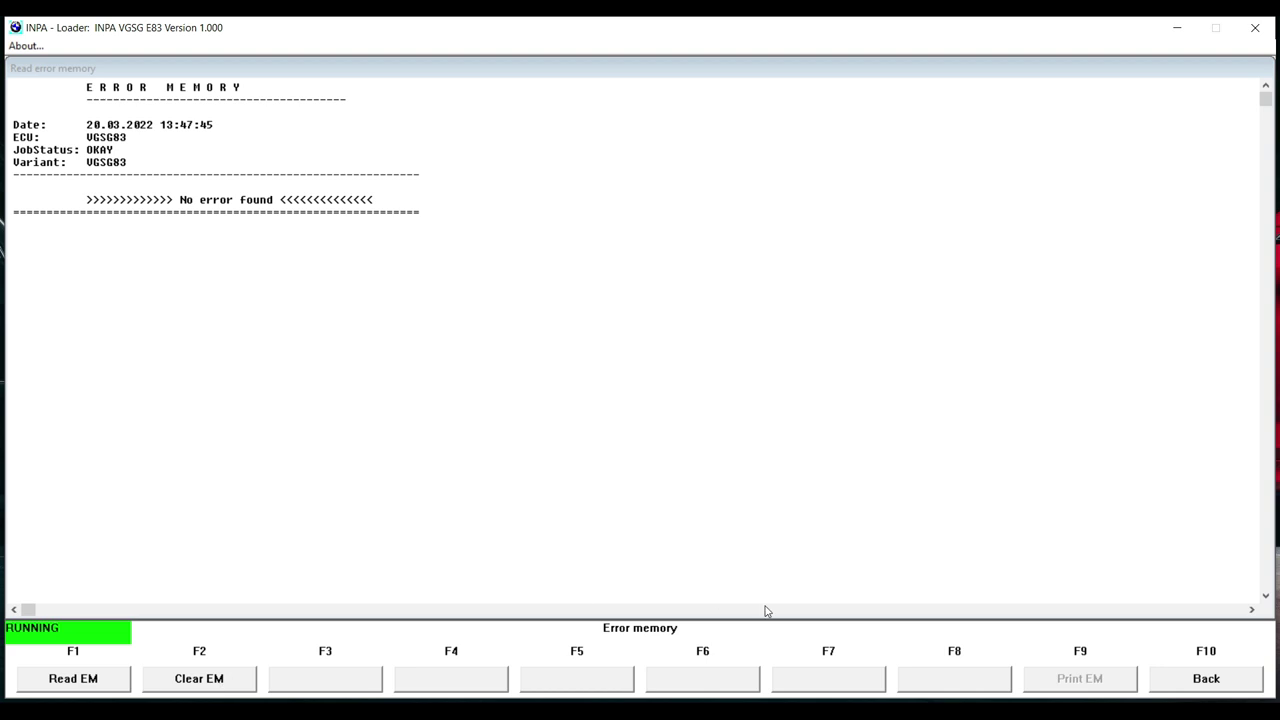
click(1182, 684)
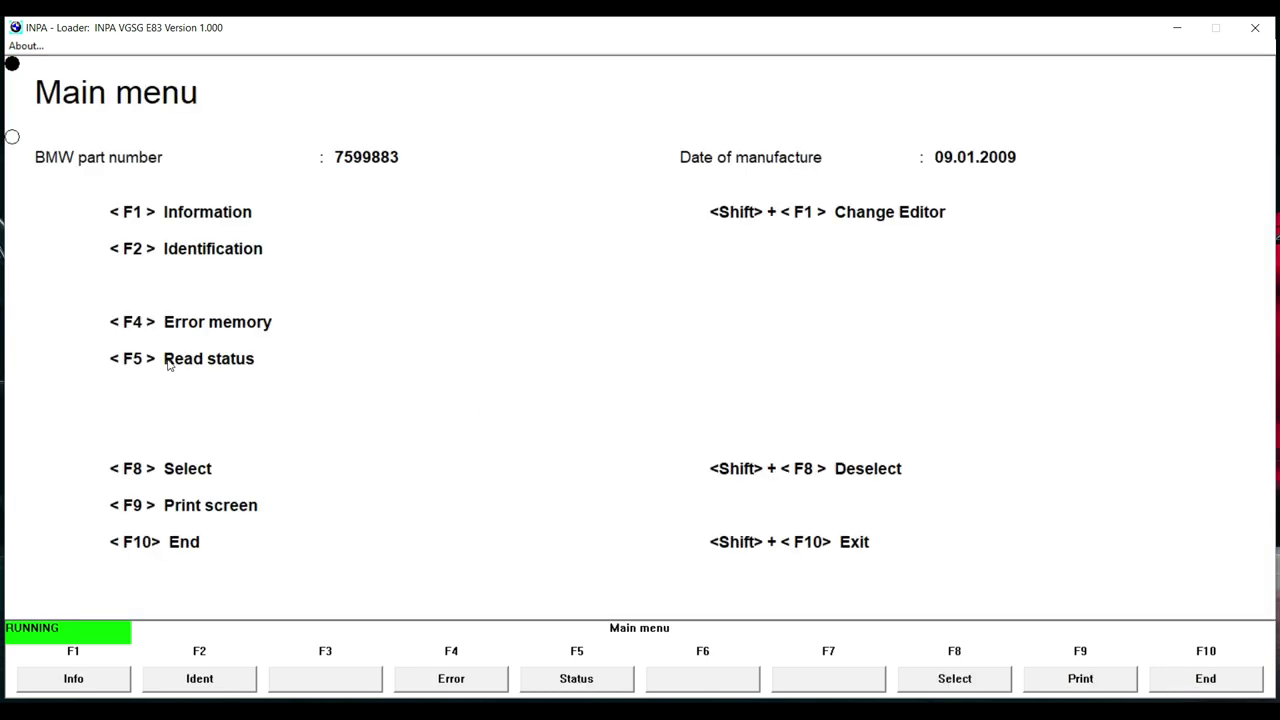
- View the classification resistor values in the VGSG status readings and return to the main menu
key(F5)
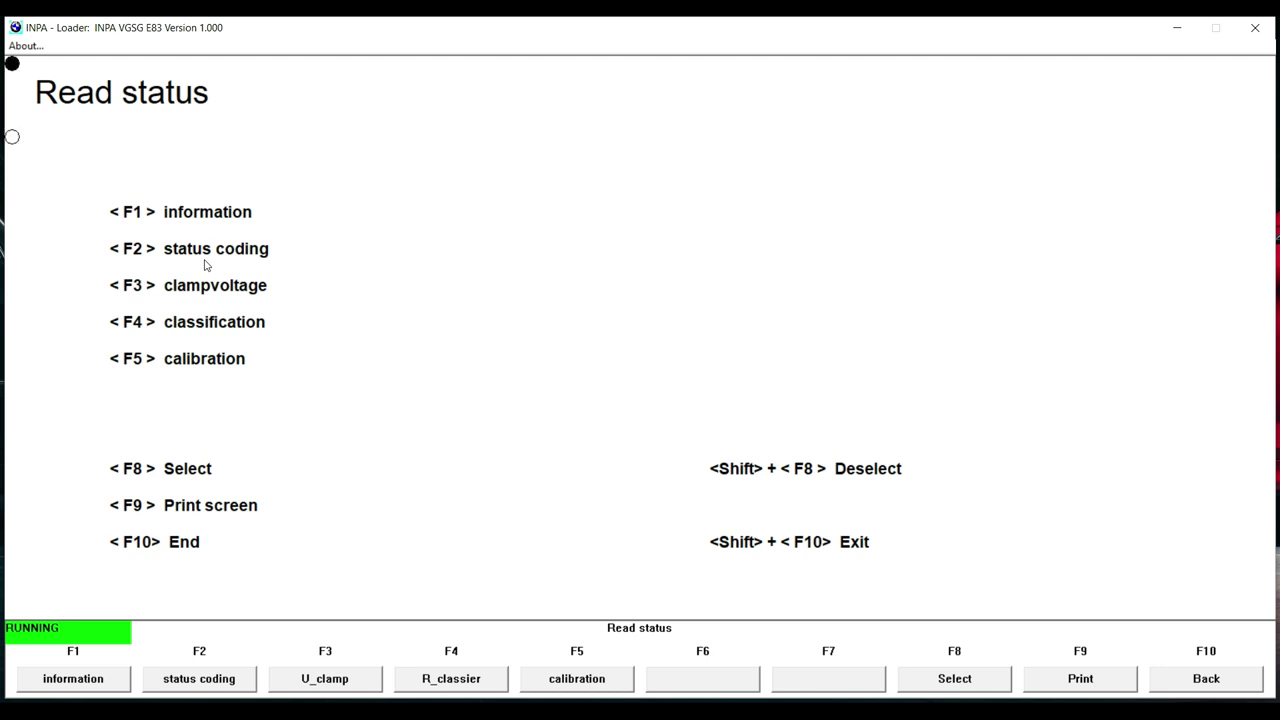
key(F4)
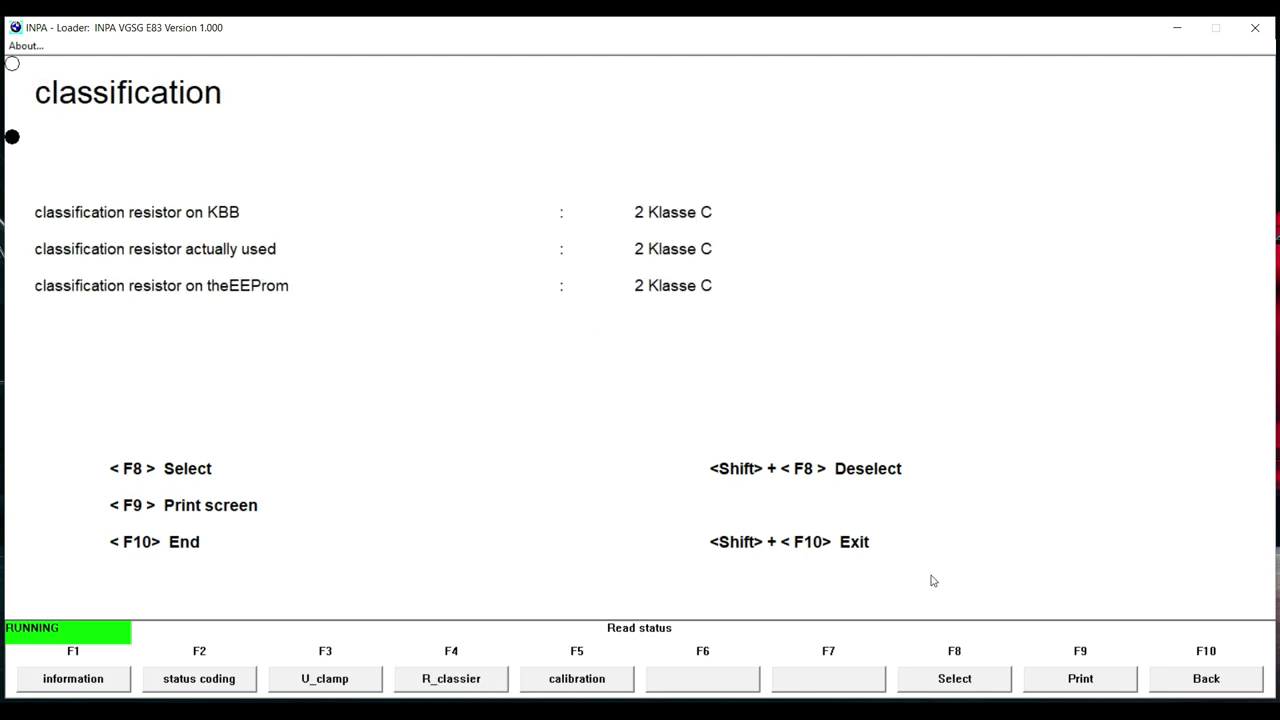
click(1188, 684)
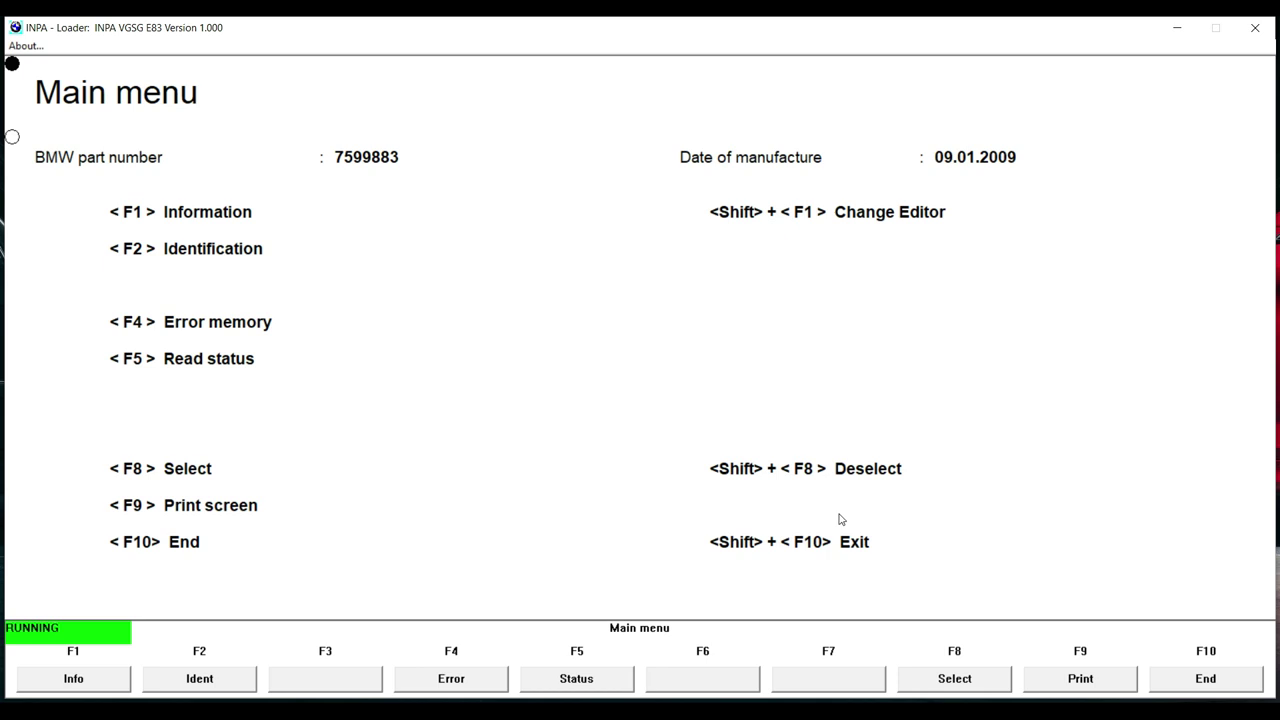
- View the VGSG module's status coding and return to the list of status readings
key(F5)
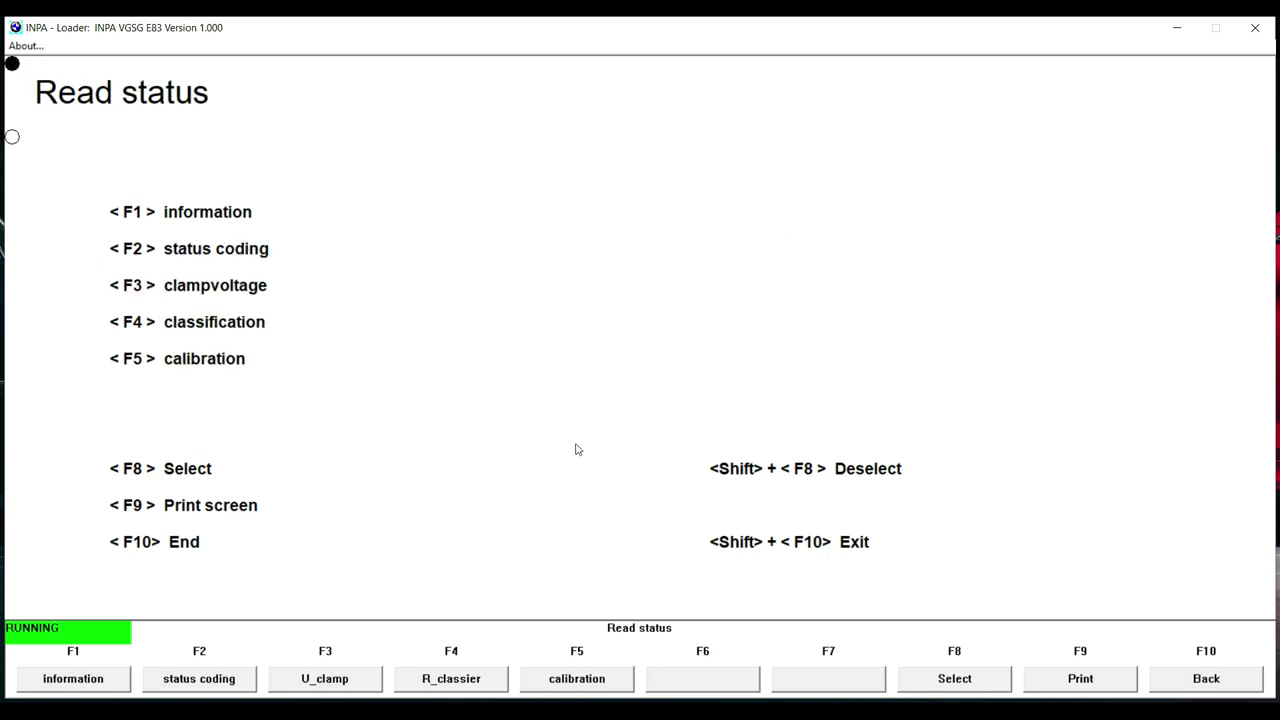
key(F2)
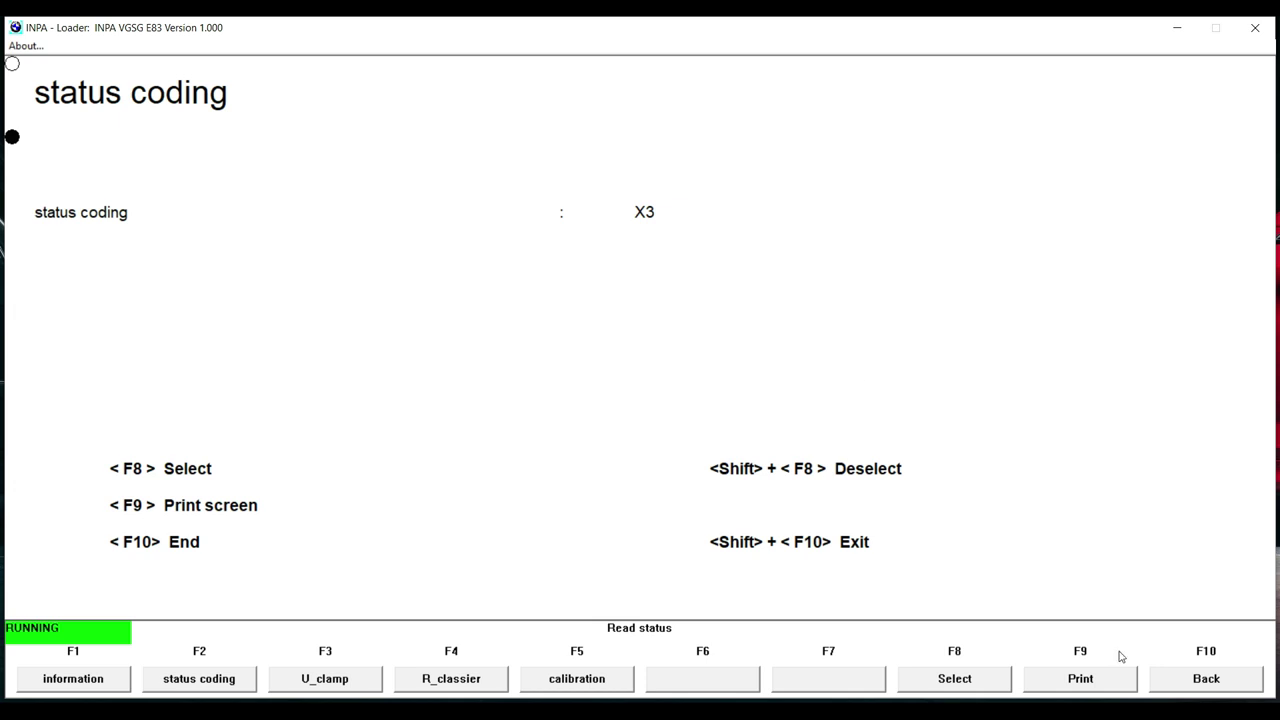
click(1174, 680)
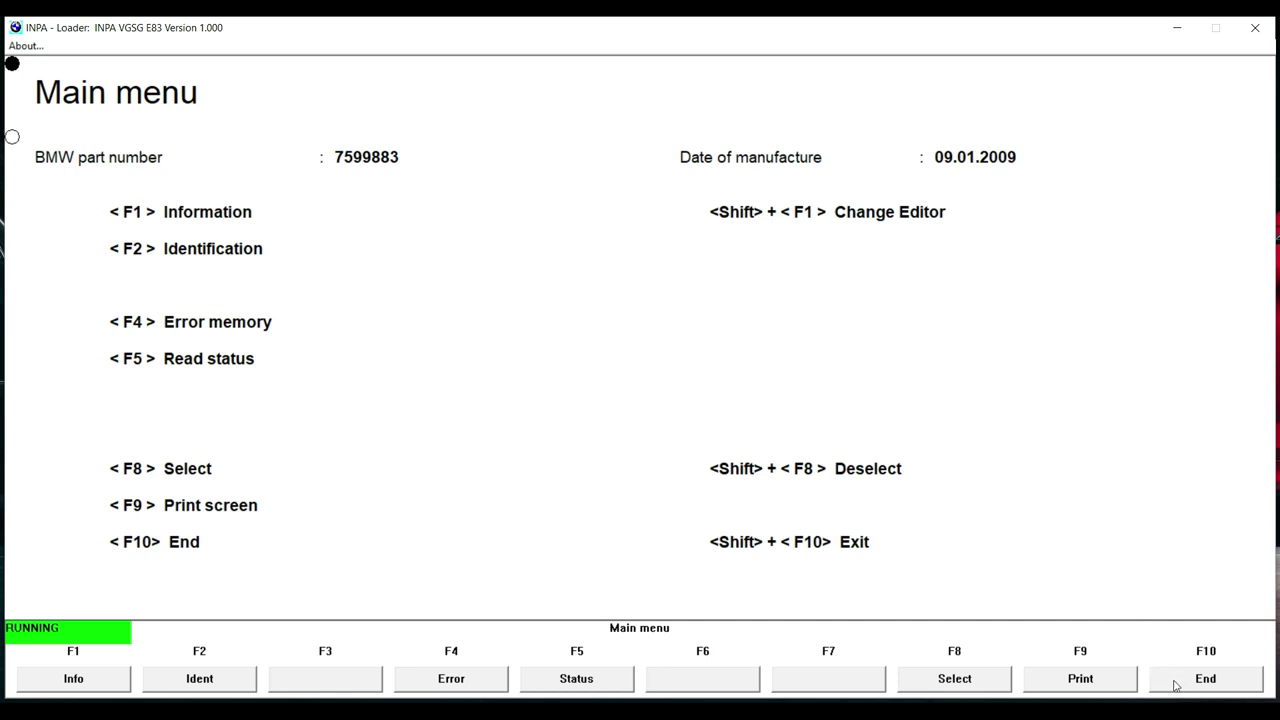
key(F5)
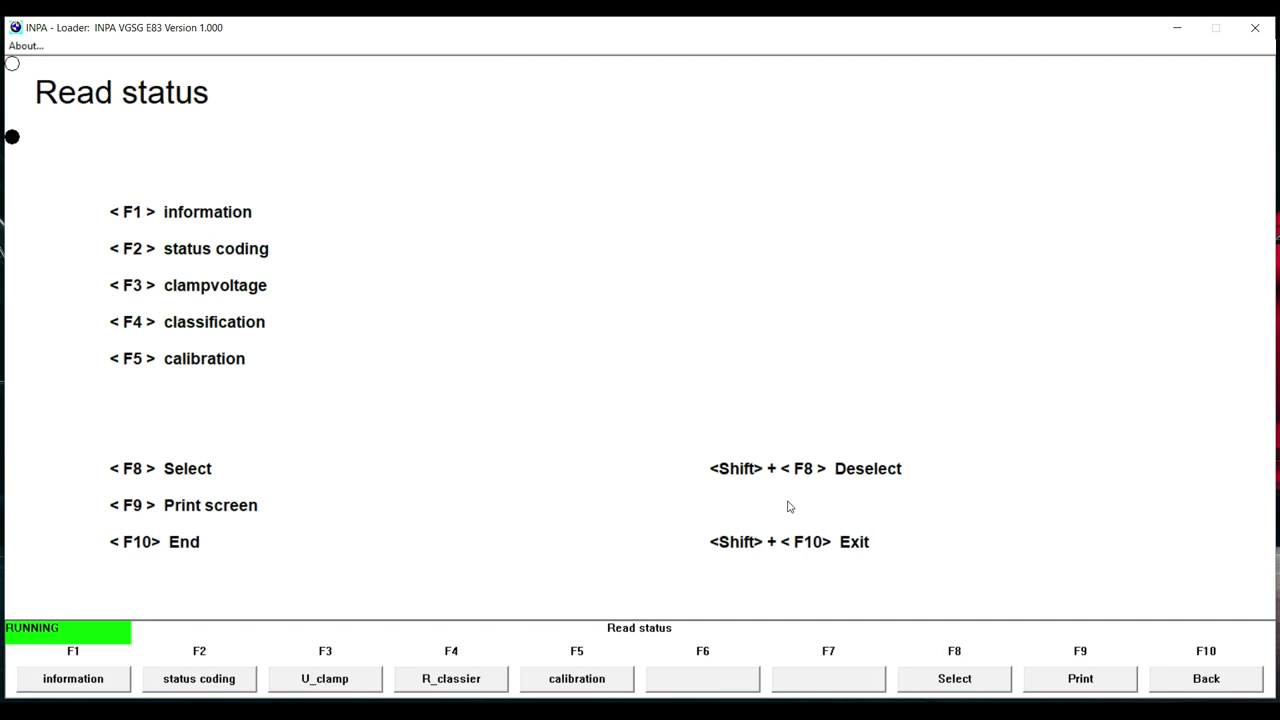
- View the VGSG module's calibration status and go back to the BMW model selection menu
key(F5)
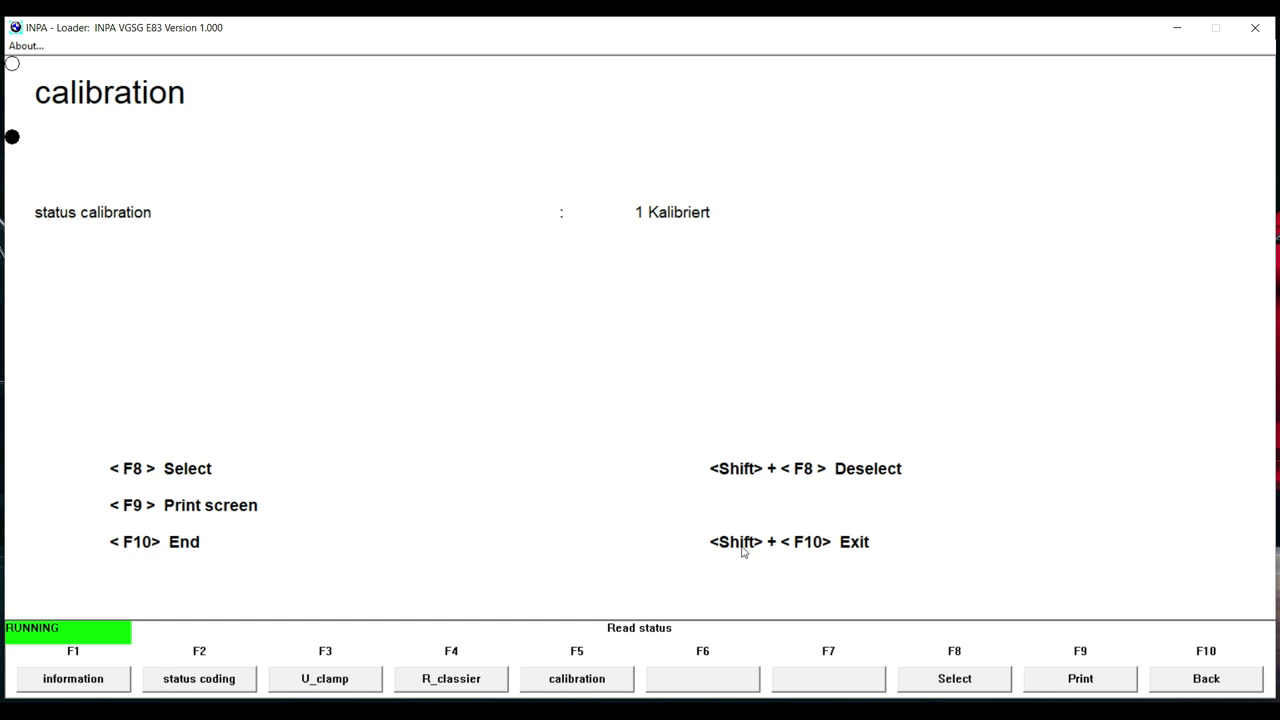
click(1208, 680)
click(1212, 680)
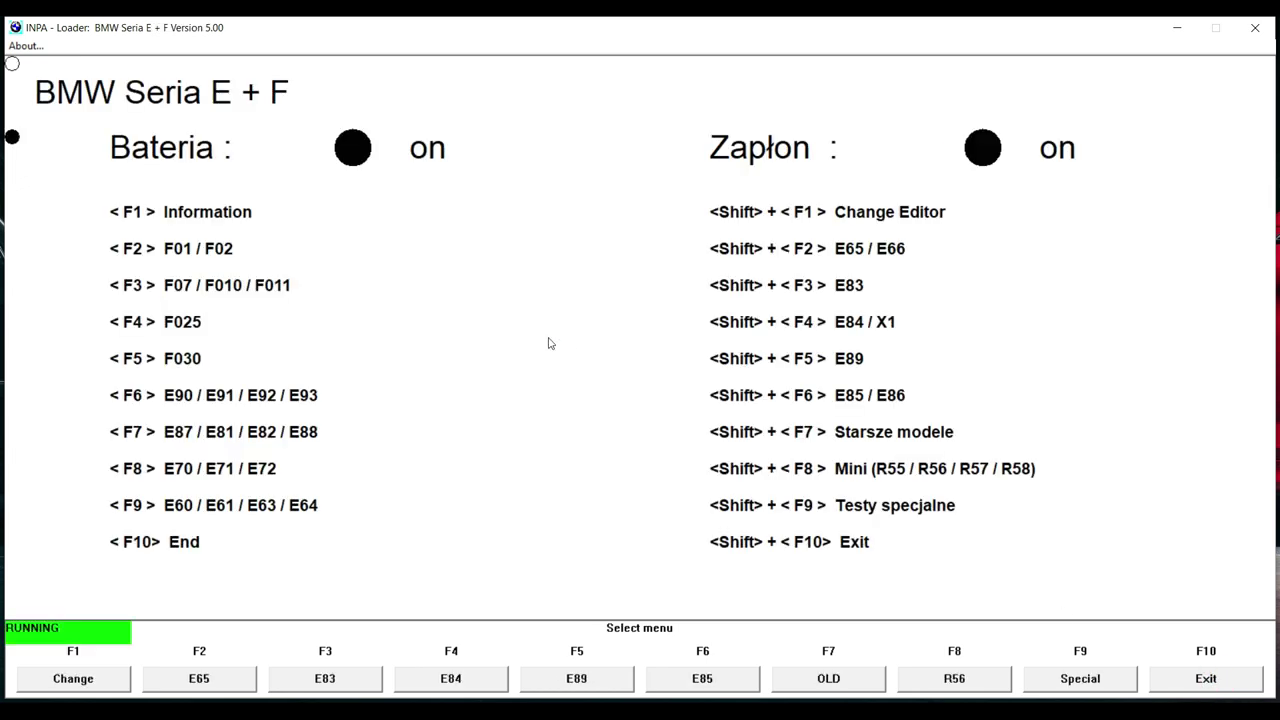
- Load the "DXC8 Plus od 09/06" script from the E83 chassis group (Układ jezdny)
key(shift+F3)
click(465, 248)
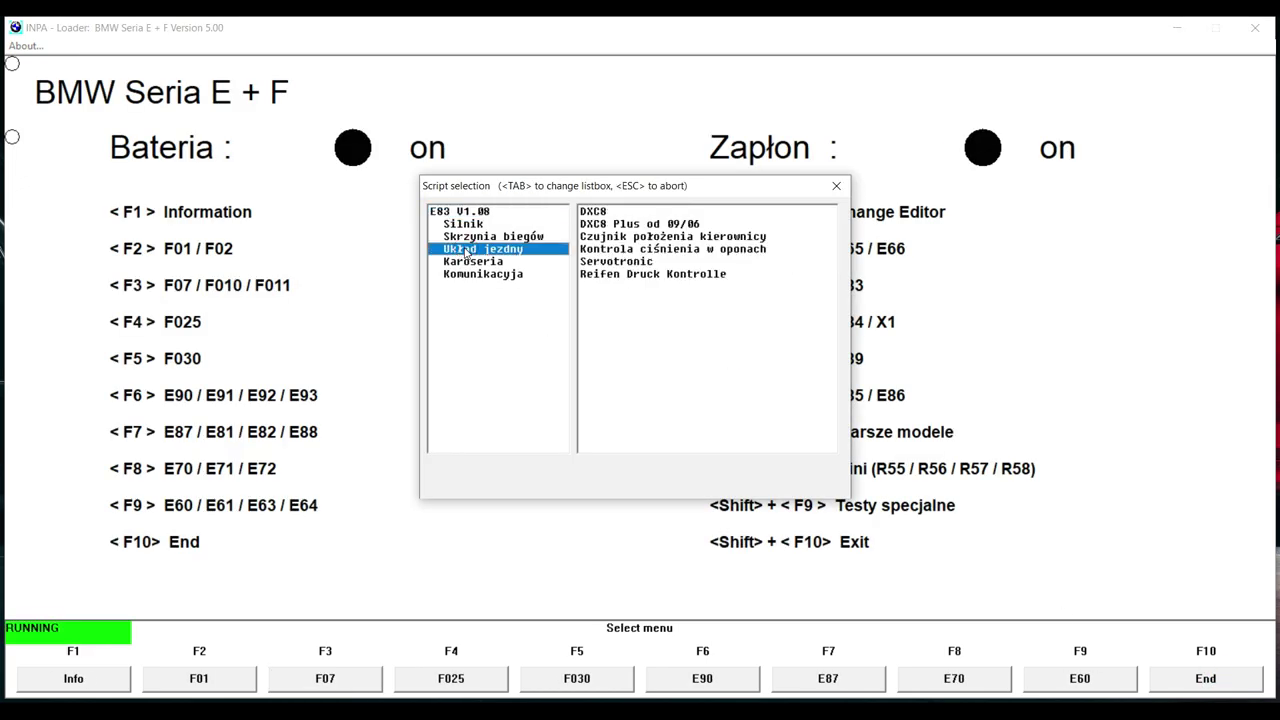
double_click(612, 225)
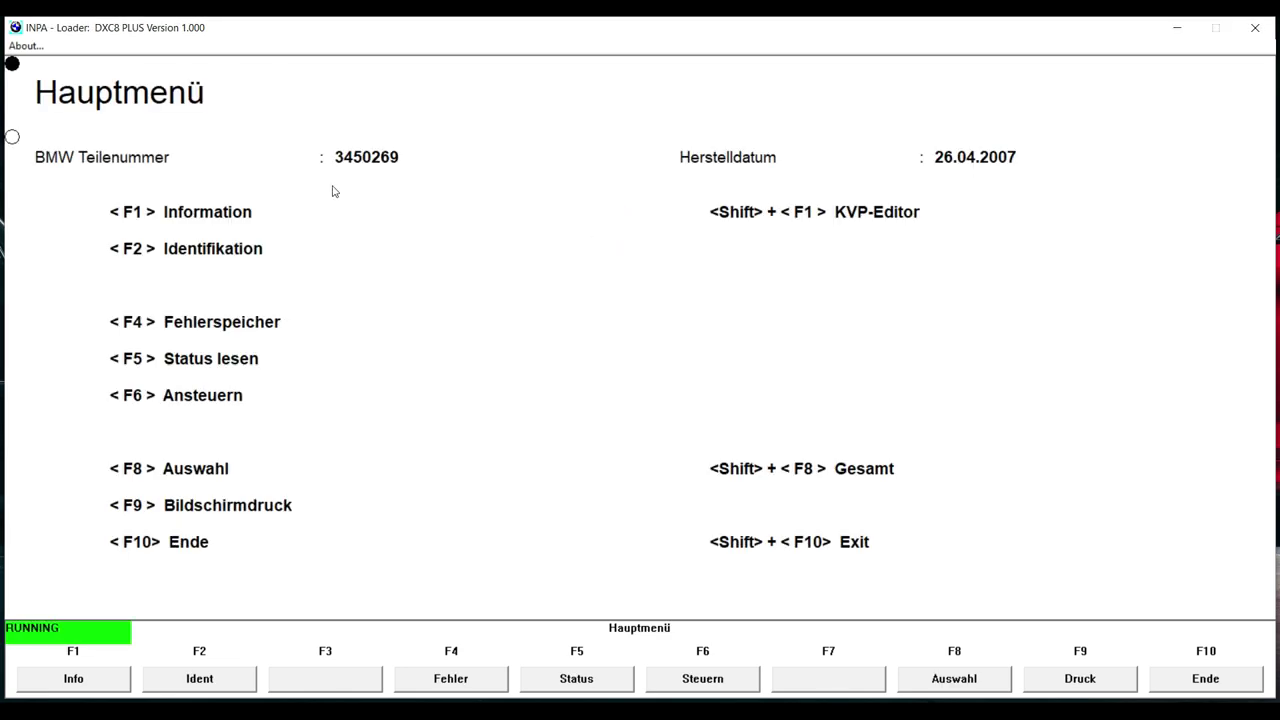
- View the DXC8 Plus wheel speed and analog input readings, and return to the model selection menu
key(F5)
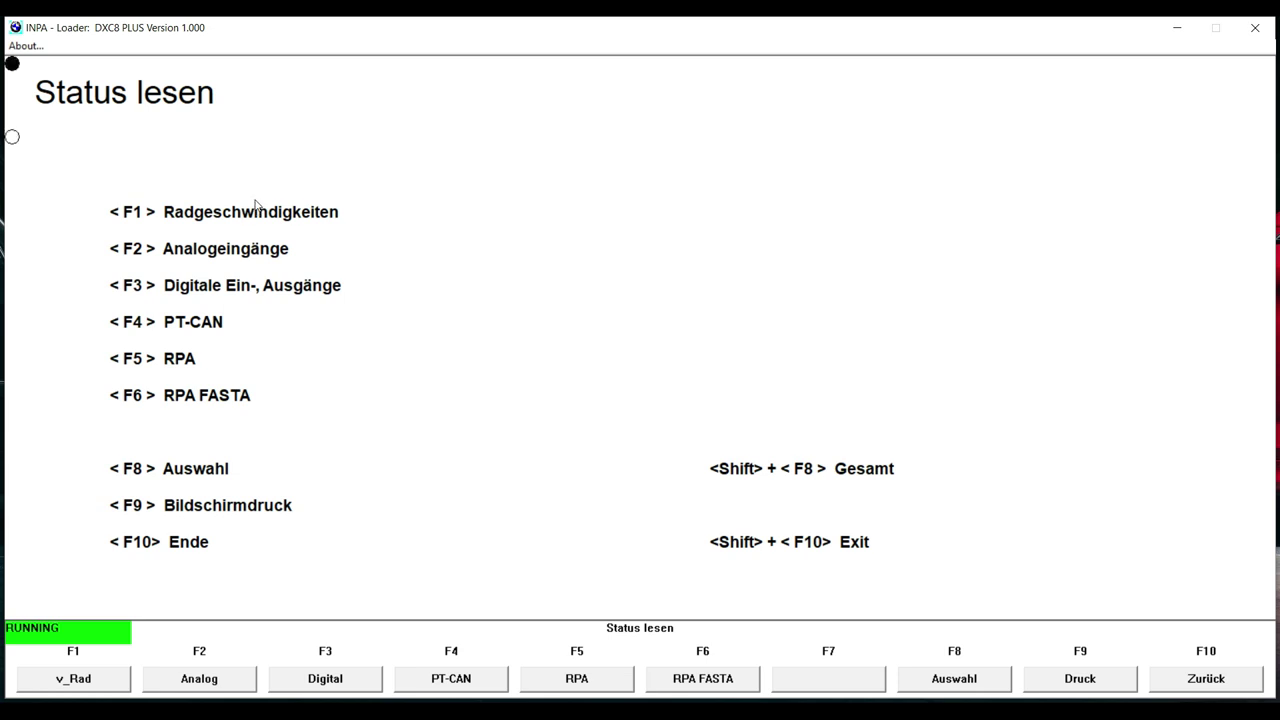
key(F1)
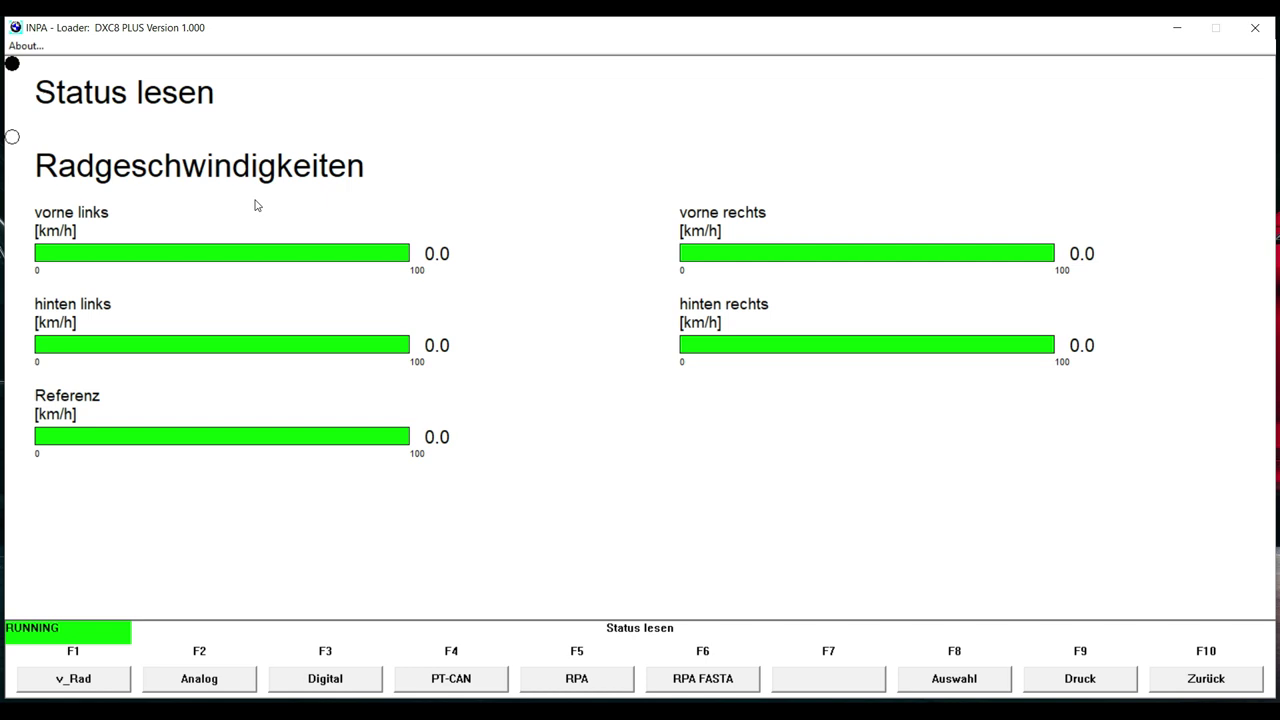
key(F2)
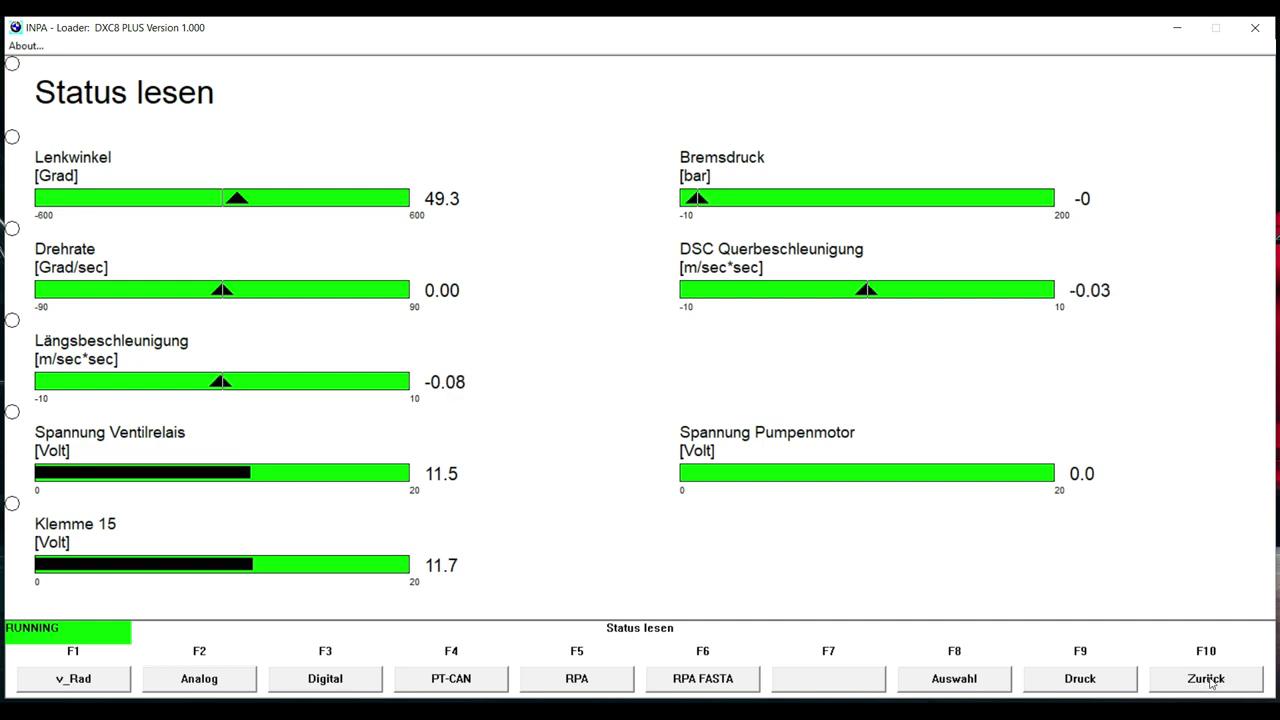
click(1206, 680)
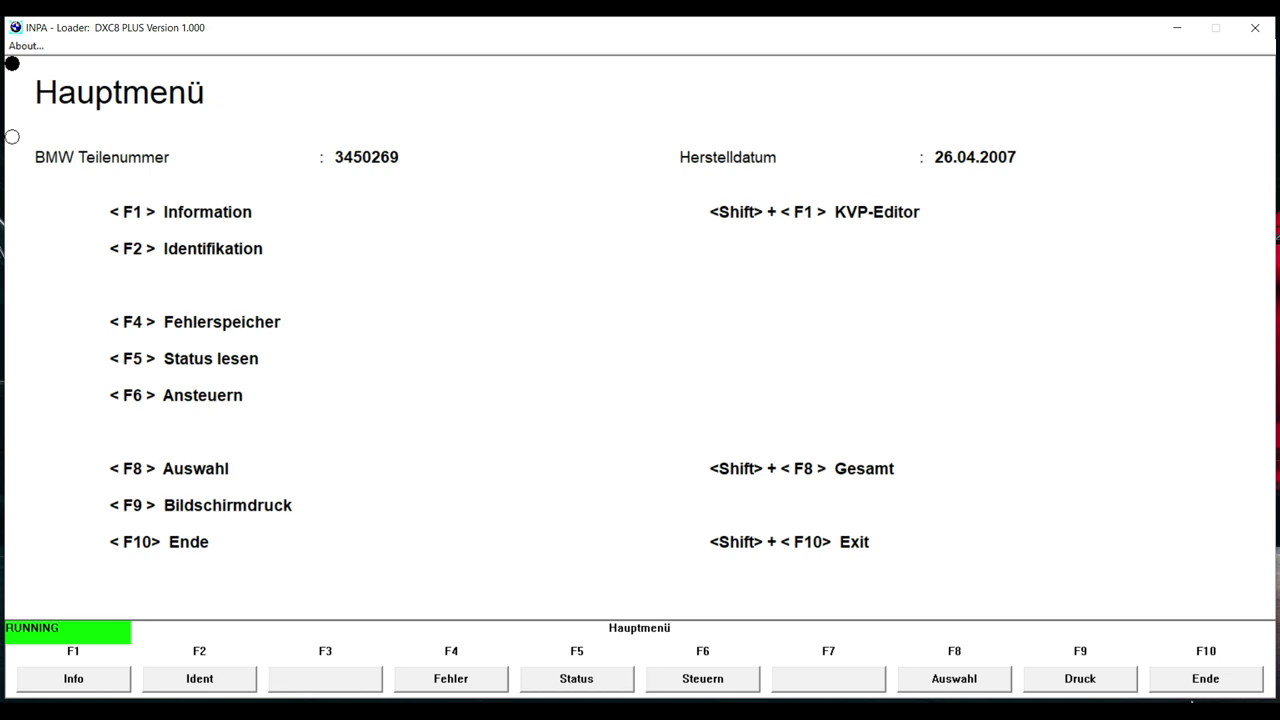
click(1193, 682)
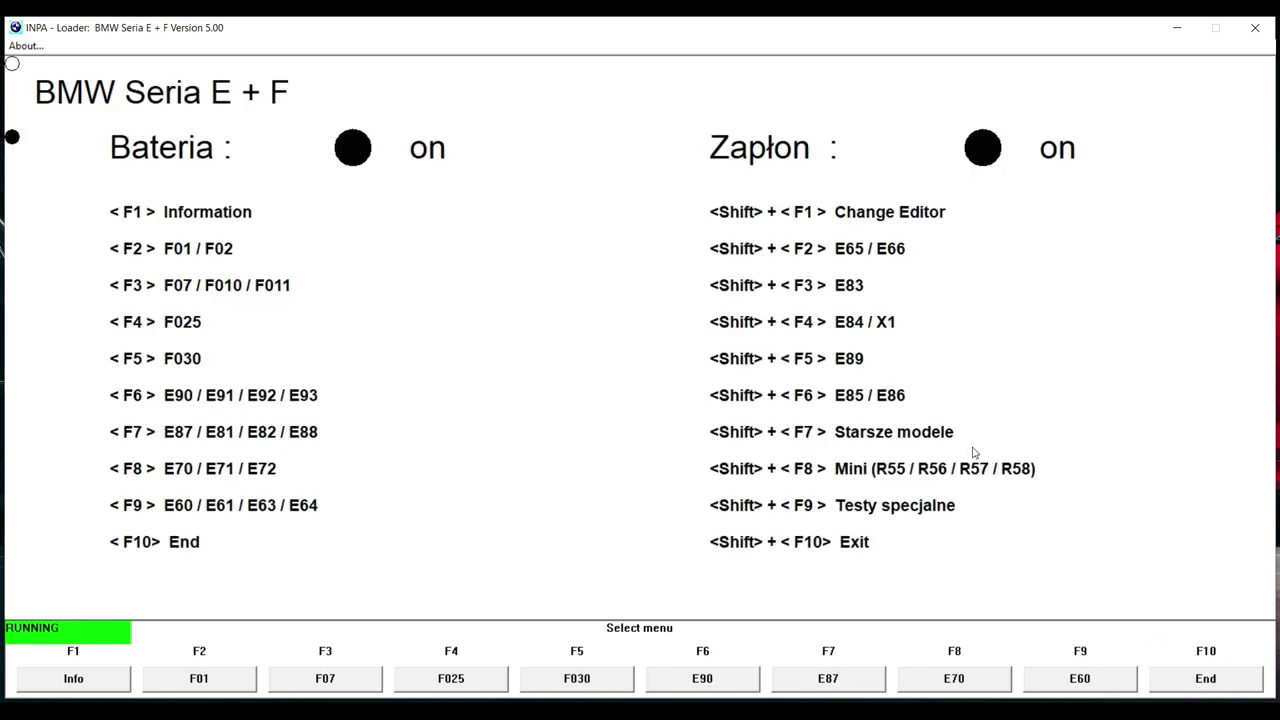
- Quit INPA and launch Tool32
click(1255, 27)
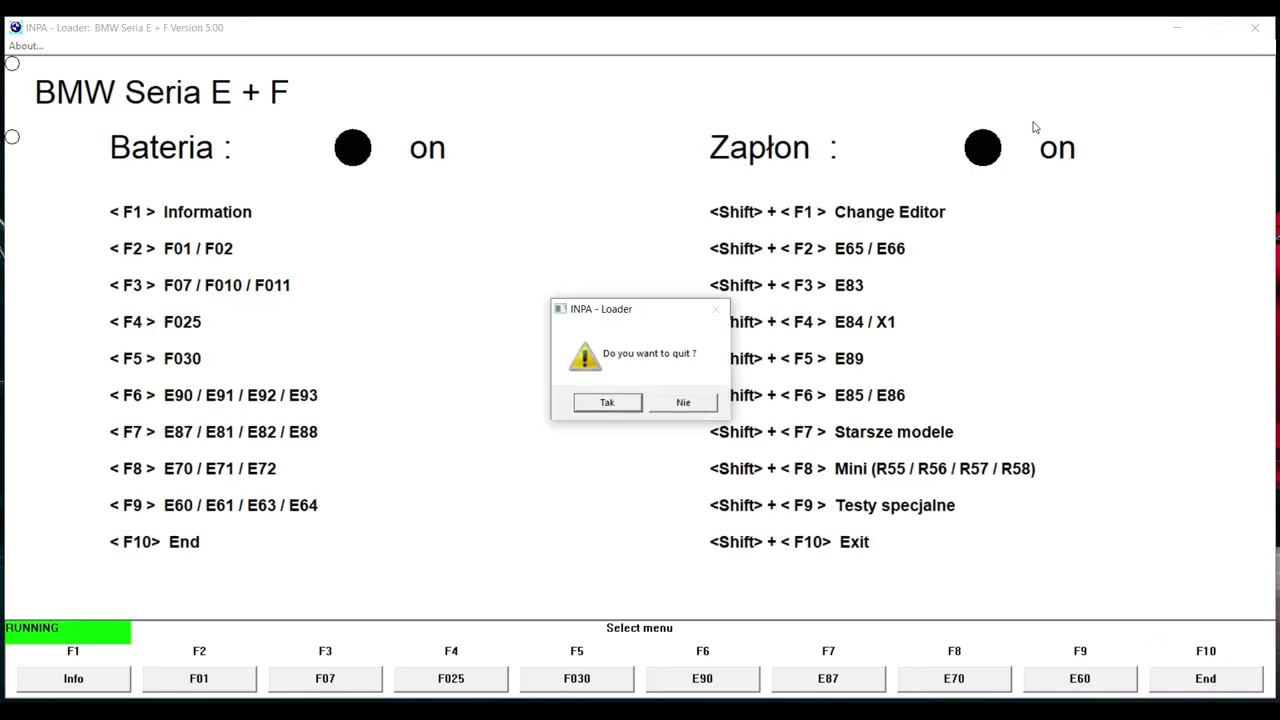
click(612, 402)
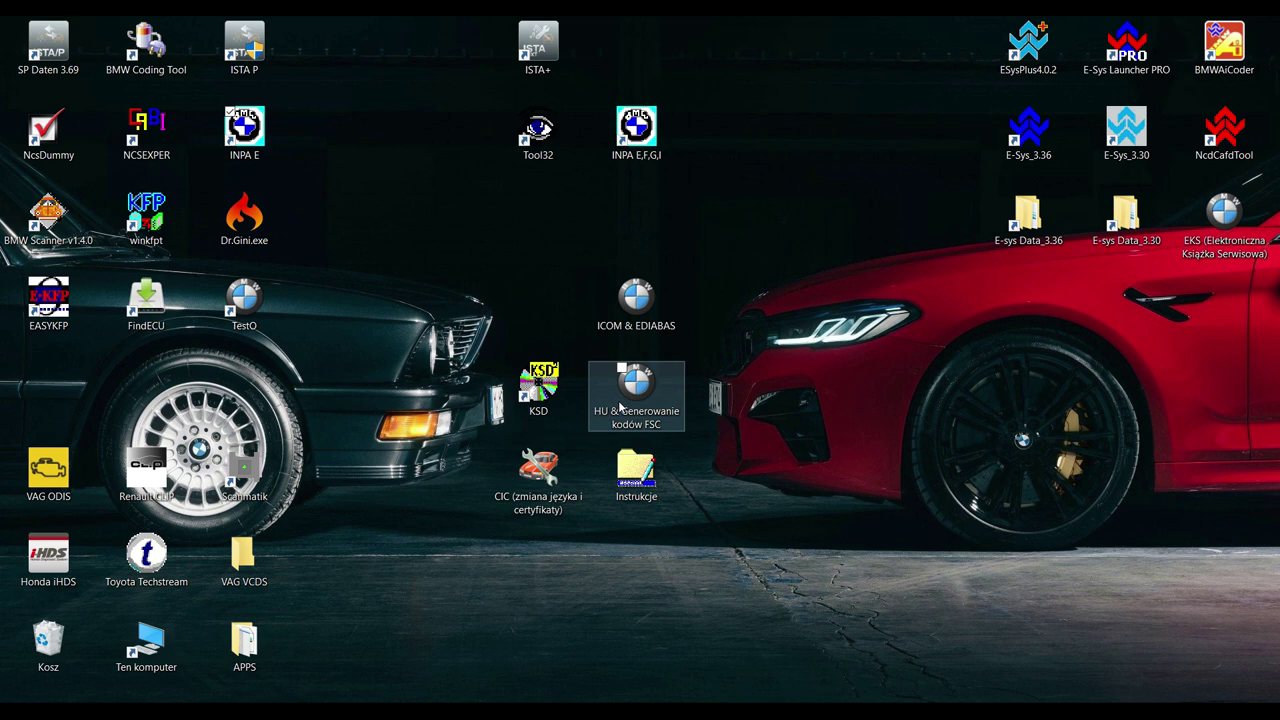
double_click(539, 146)
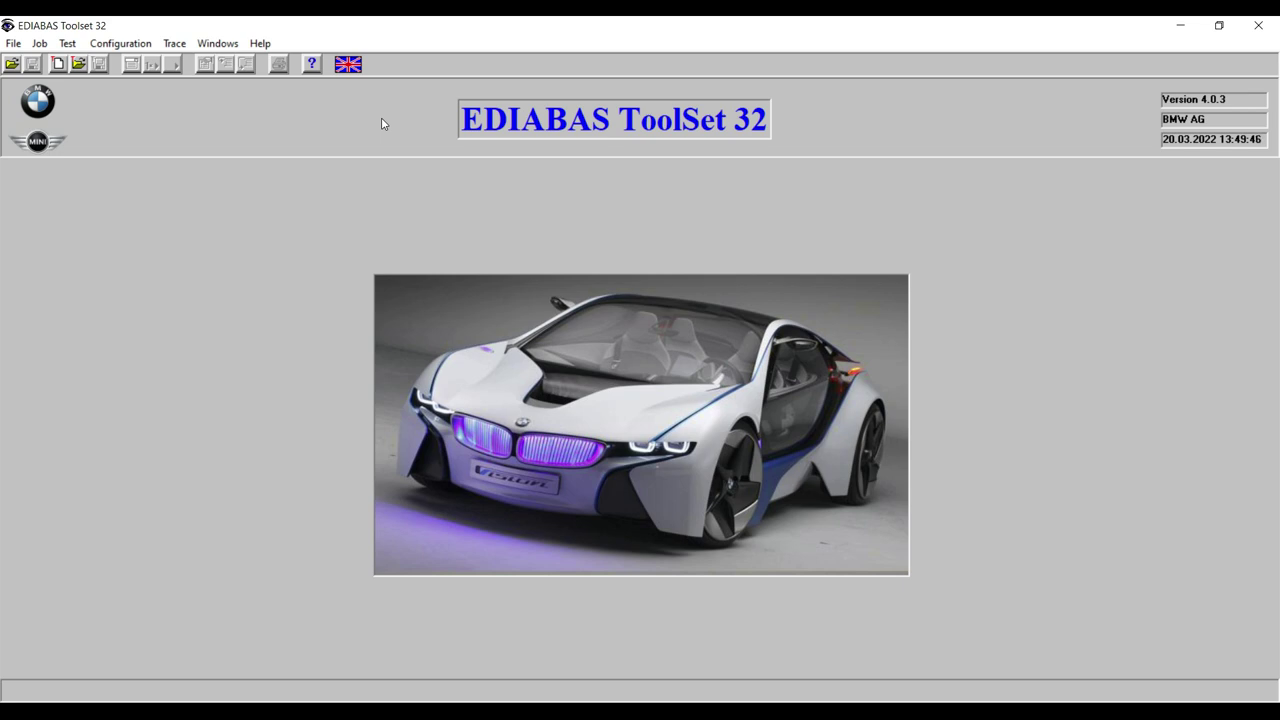
- Load the VGSG83.prg SGBD file from the EDIABAS Ecu folder
click(12, 65)
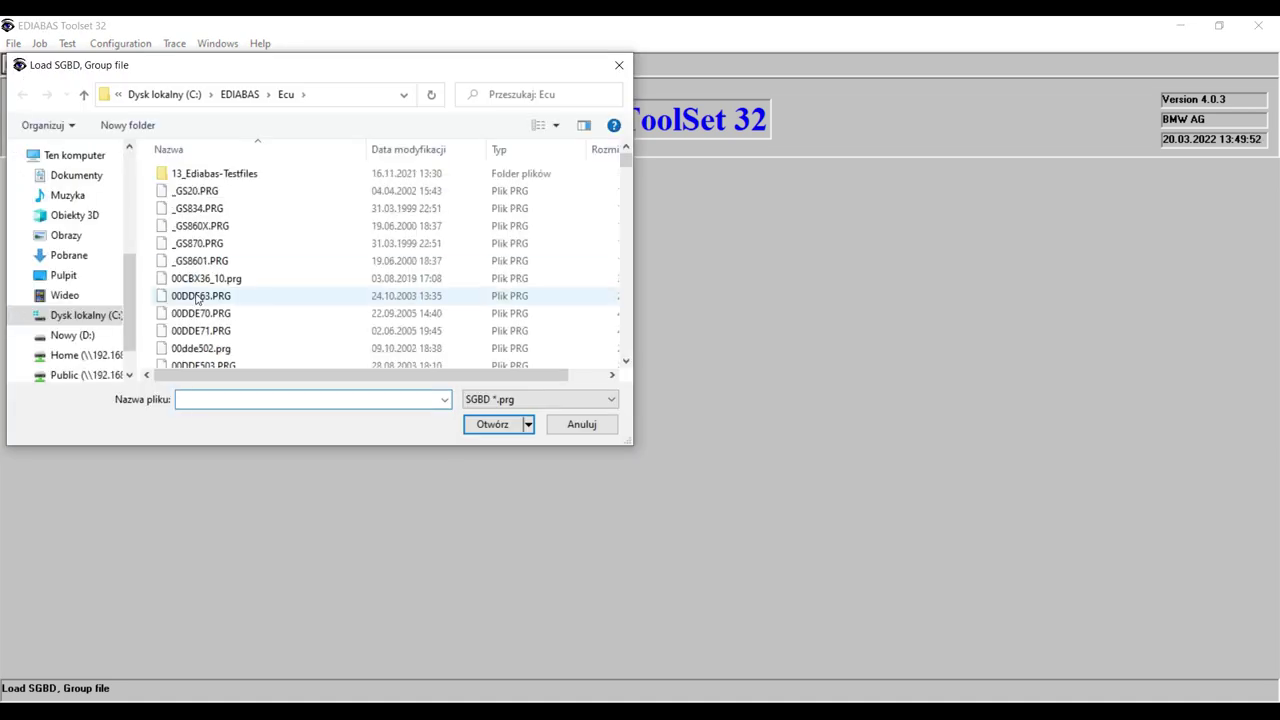
text(vg)
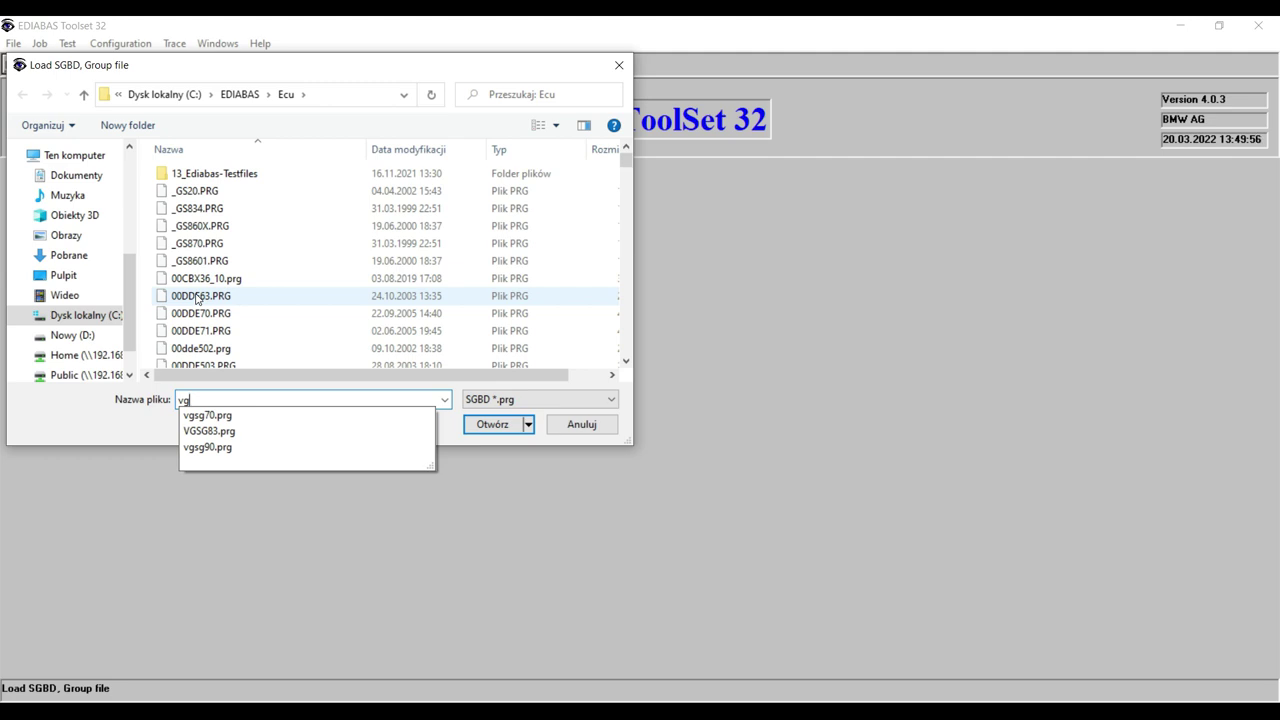
text(s)
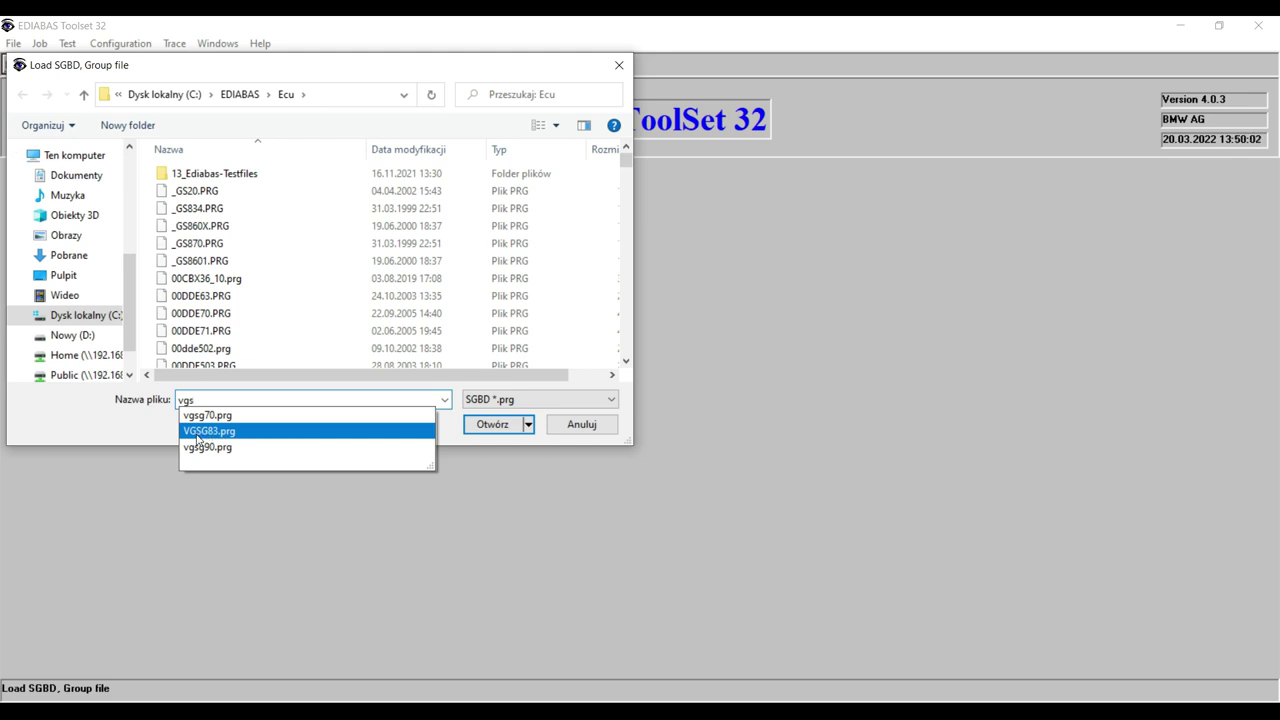
click(382, 414)
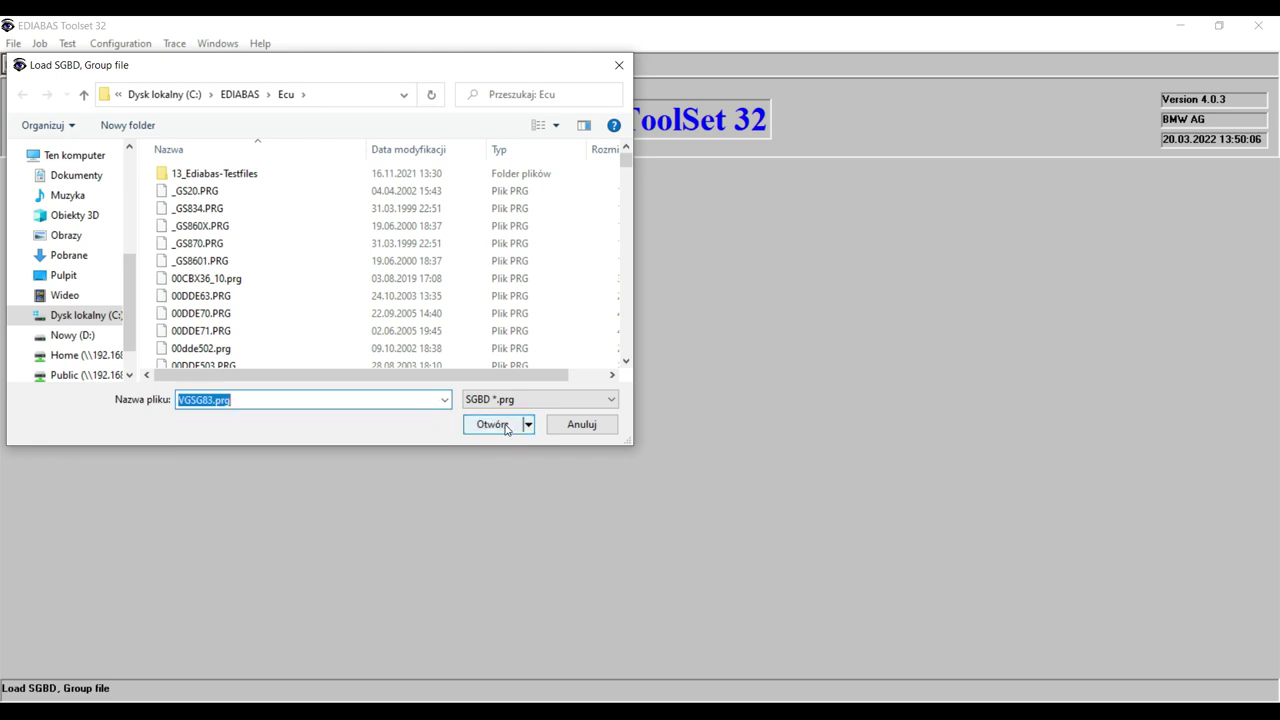
click(505, 428)
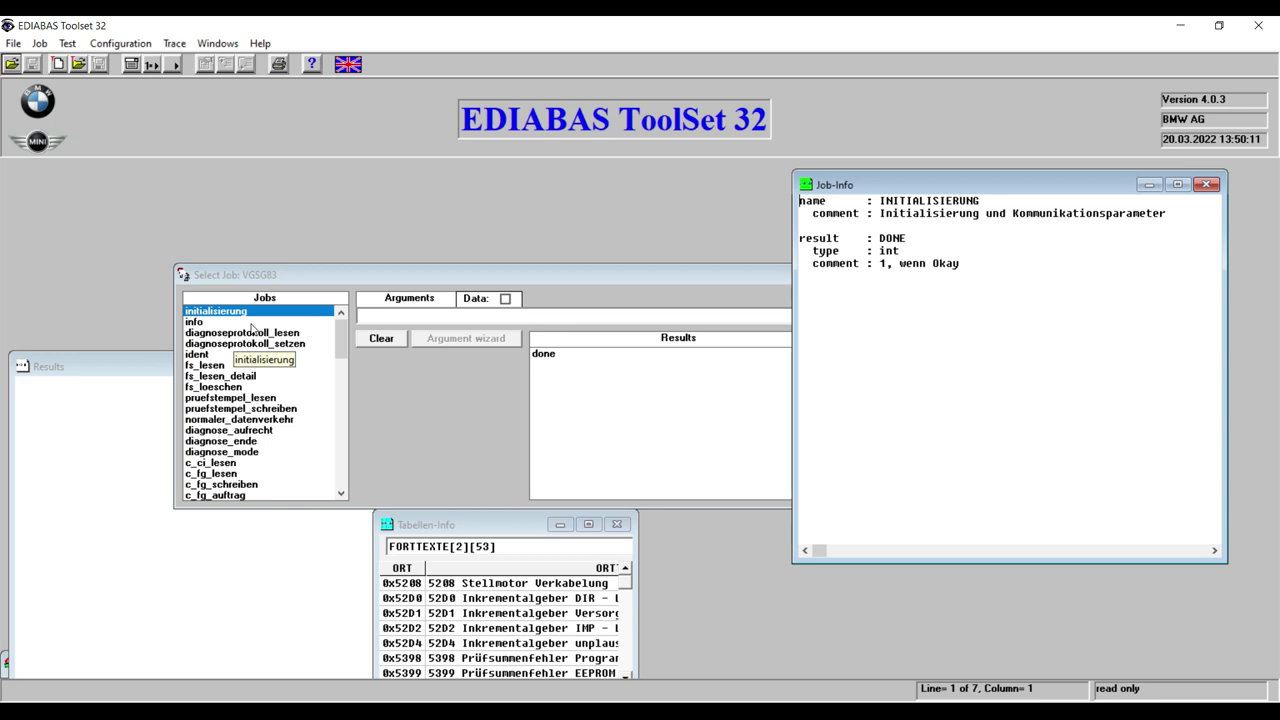
- Run the info and ident jobs for VGSG83 and review the ident results
double_click(250, 322)
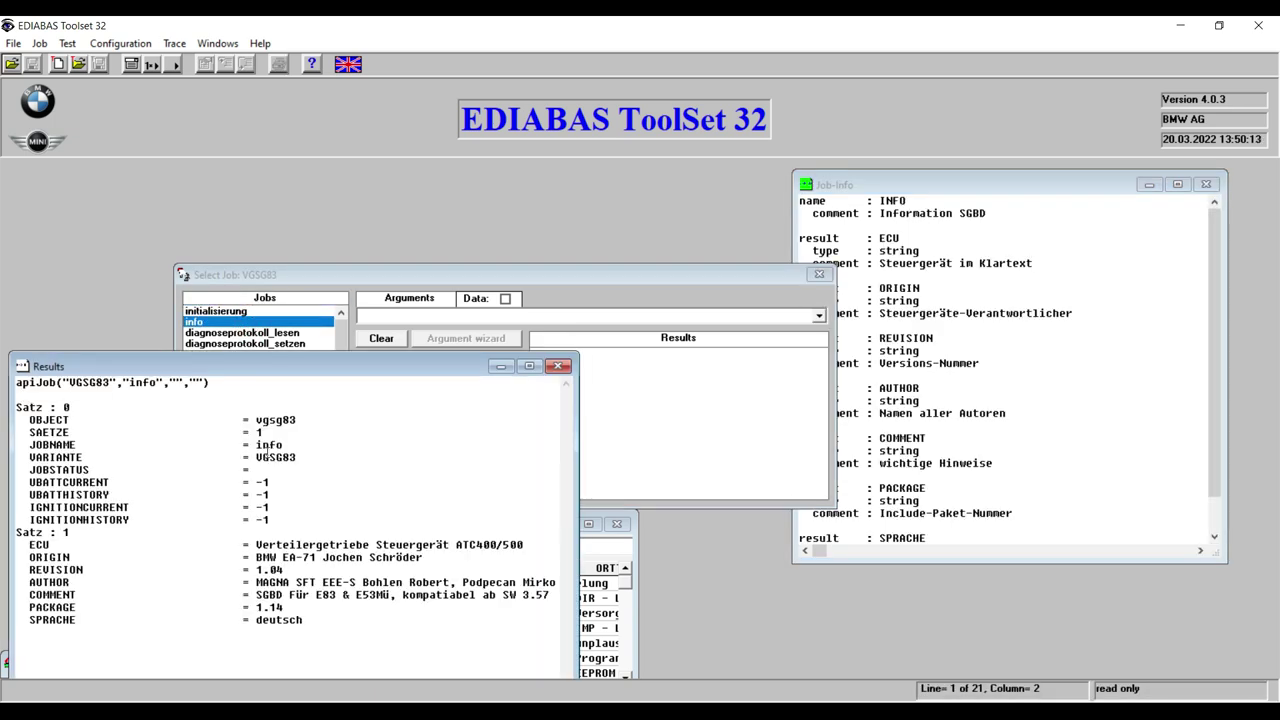
click(310, 276)
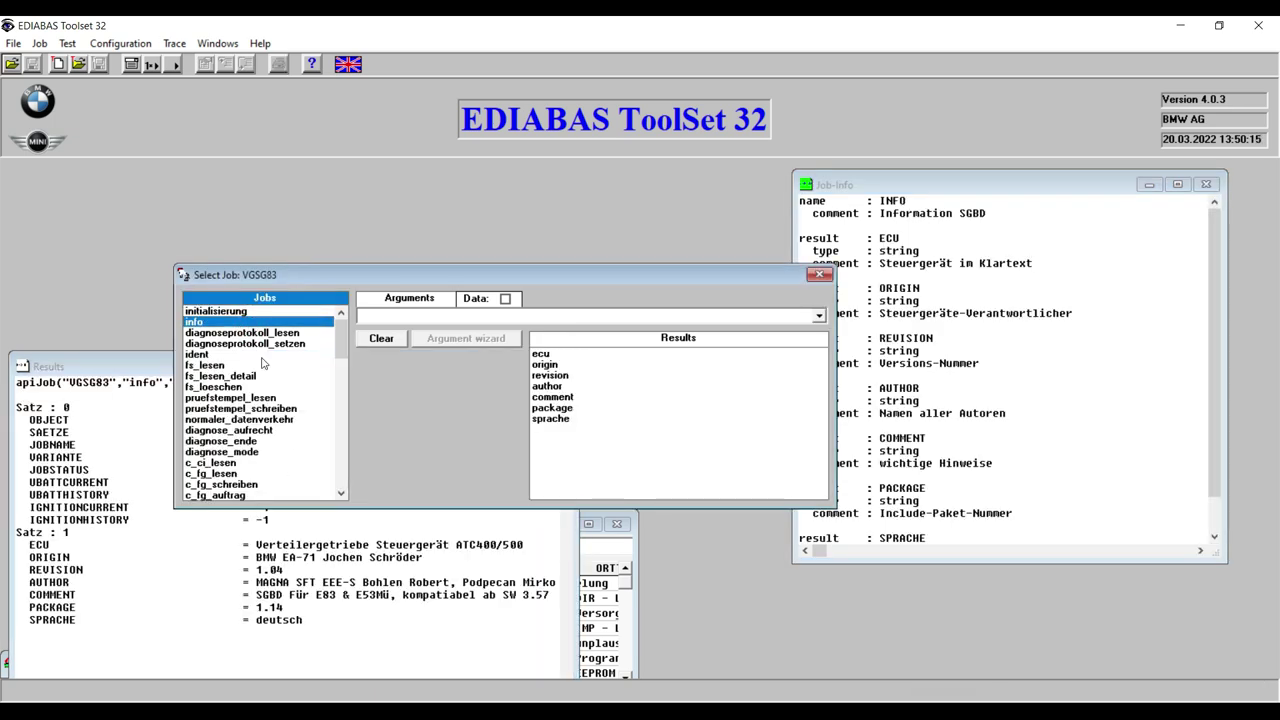
double_click(260, 356)
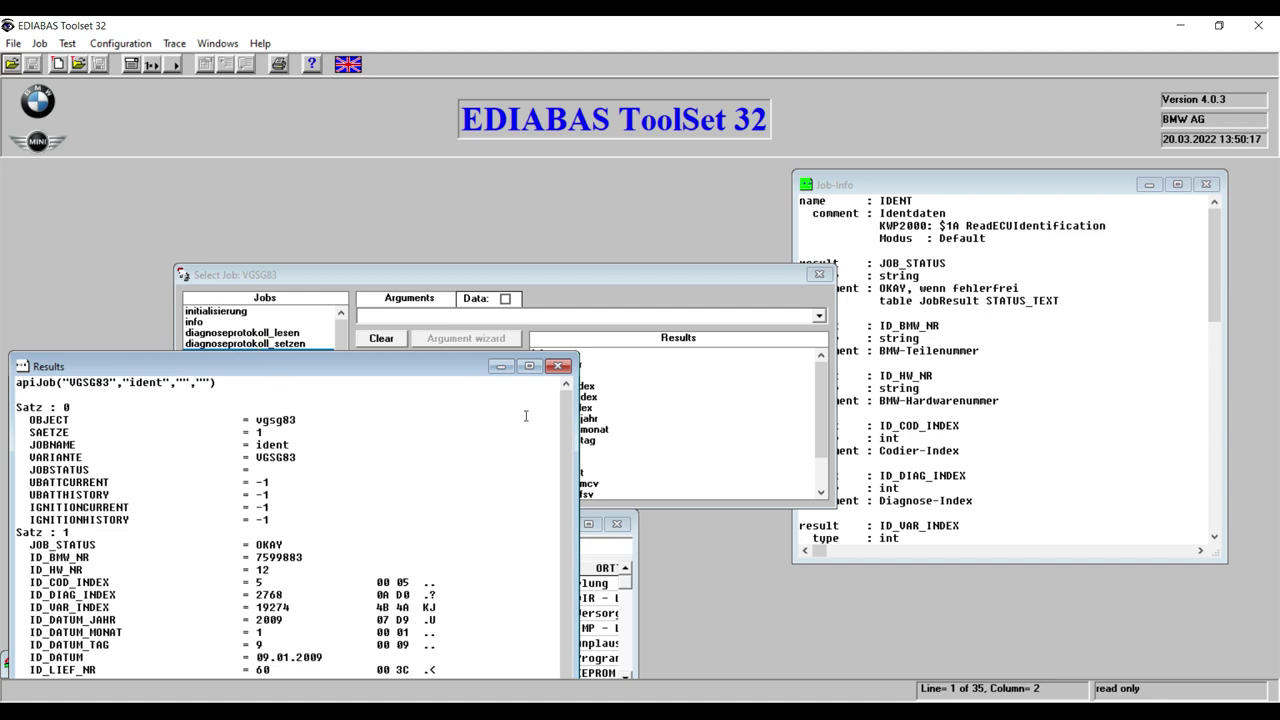
scroll(563, 423, down, 2)
scroll(563, 423, up, 2)
- Close the results and examine the list of available VGSG83 jobs, including the coding and flash jobs
click(557, 367)
drag(341, 349, 344, 391)
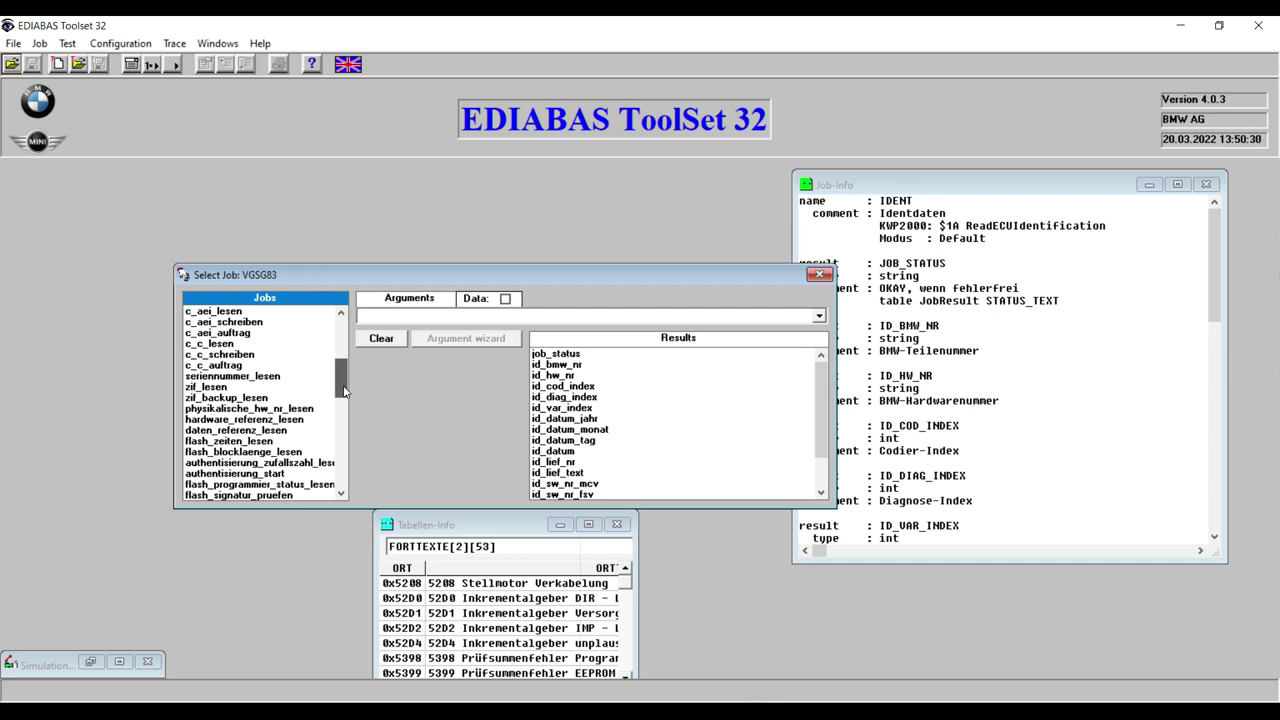
drag(344, 391, 344, 402)
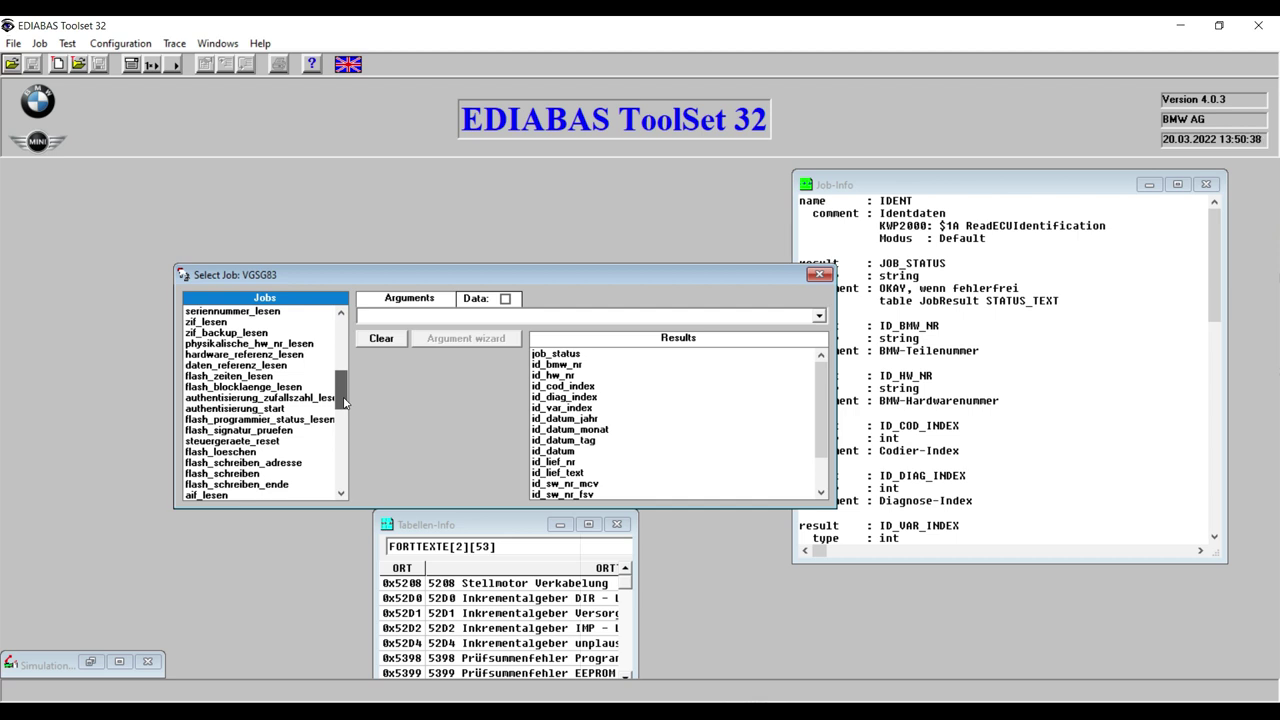
drag(344, 402, 341, 368)
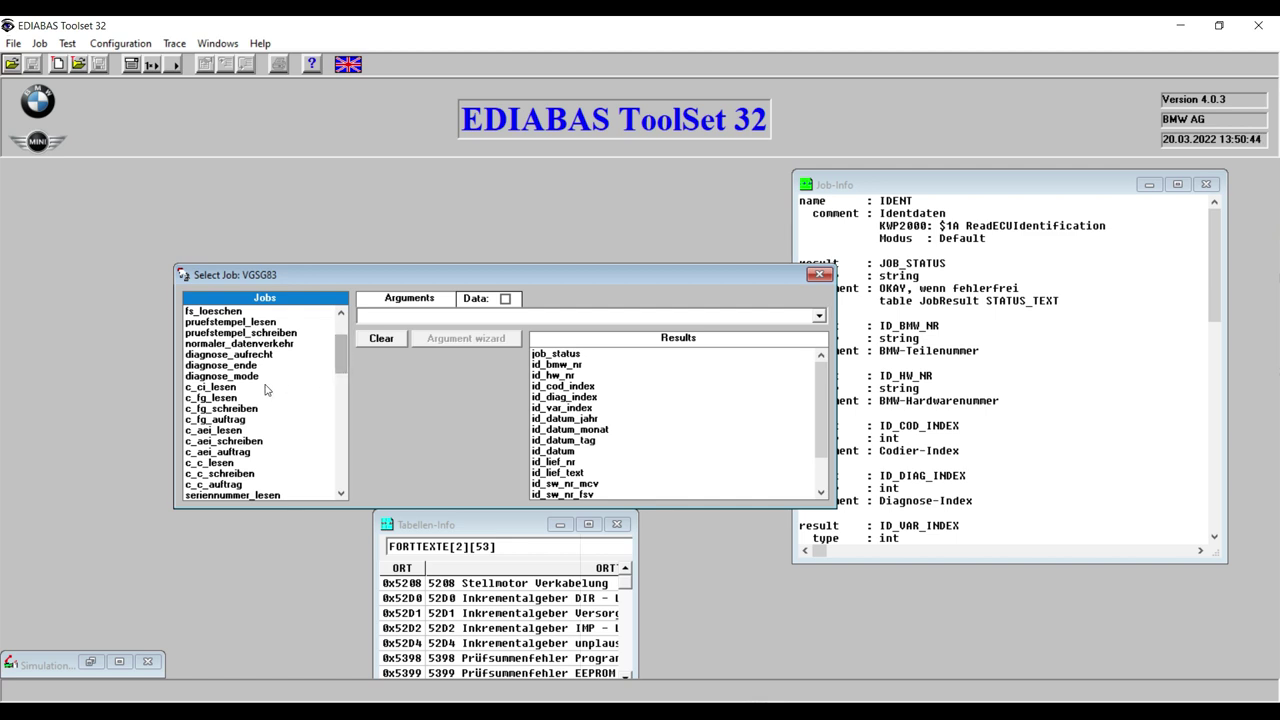
click(344, 363)
drag(344, 363, 347, 341)
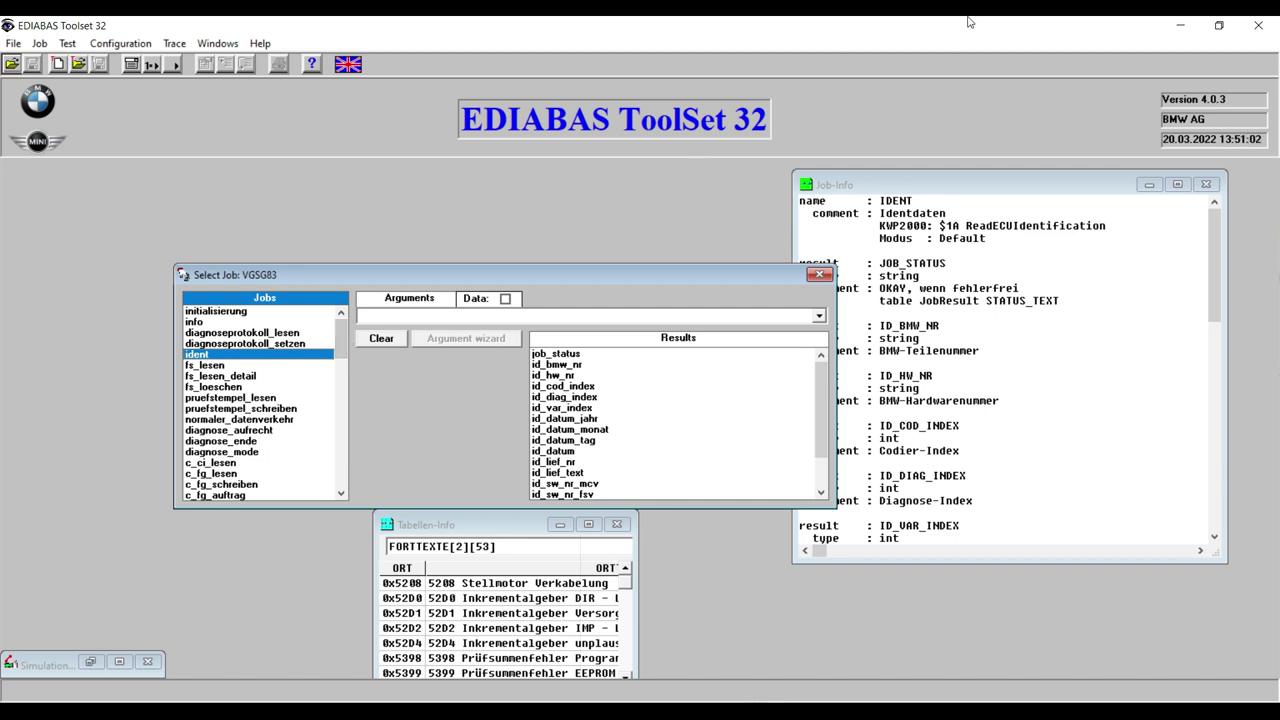
- Close Tool32 and launch ISTA+
click(1254, 25)
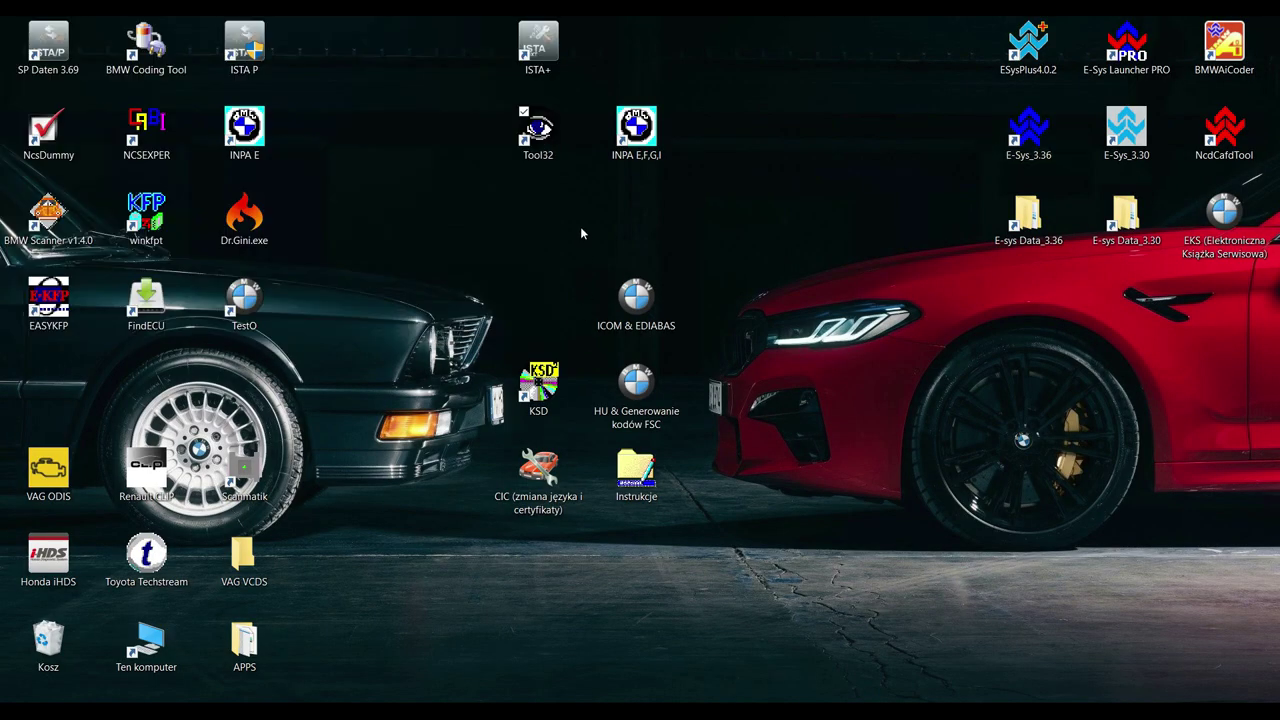
click(564, 58)
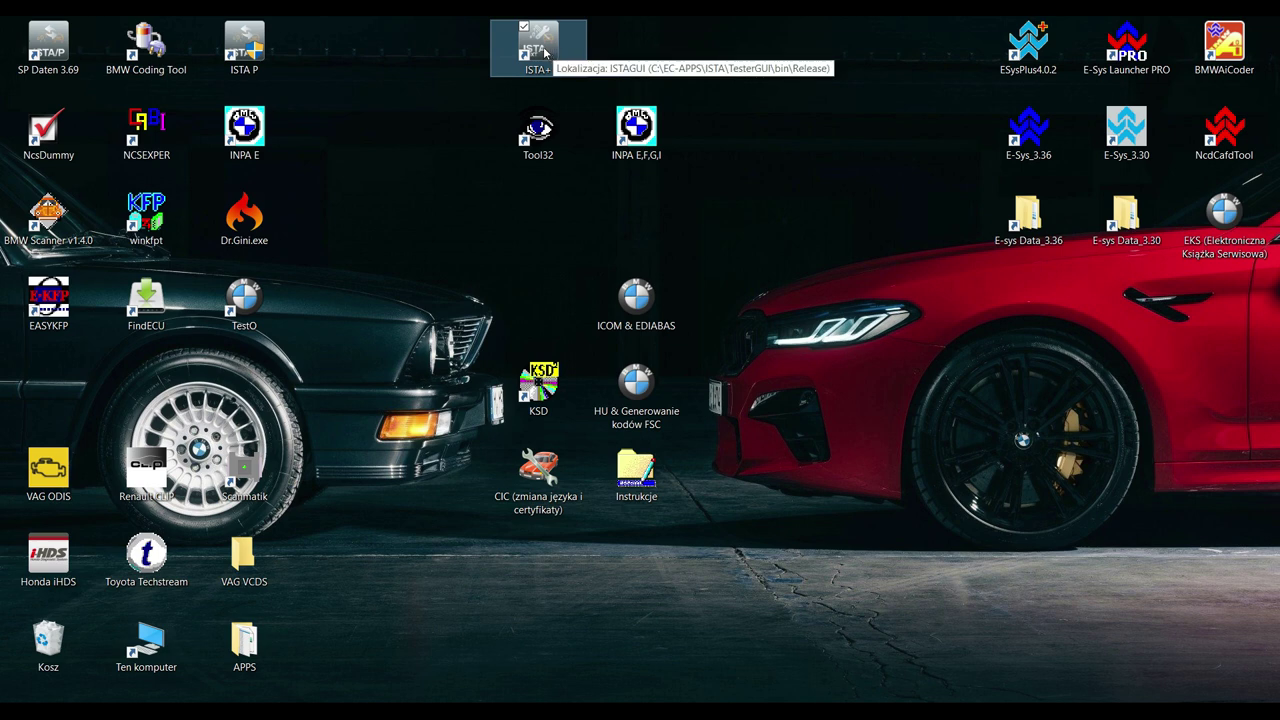
double_click(545, 52)
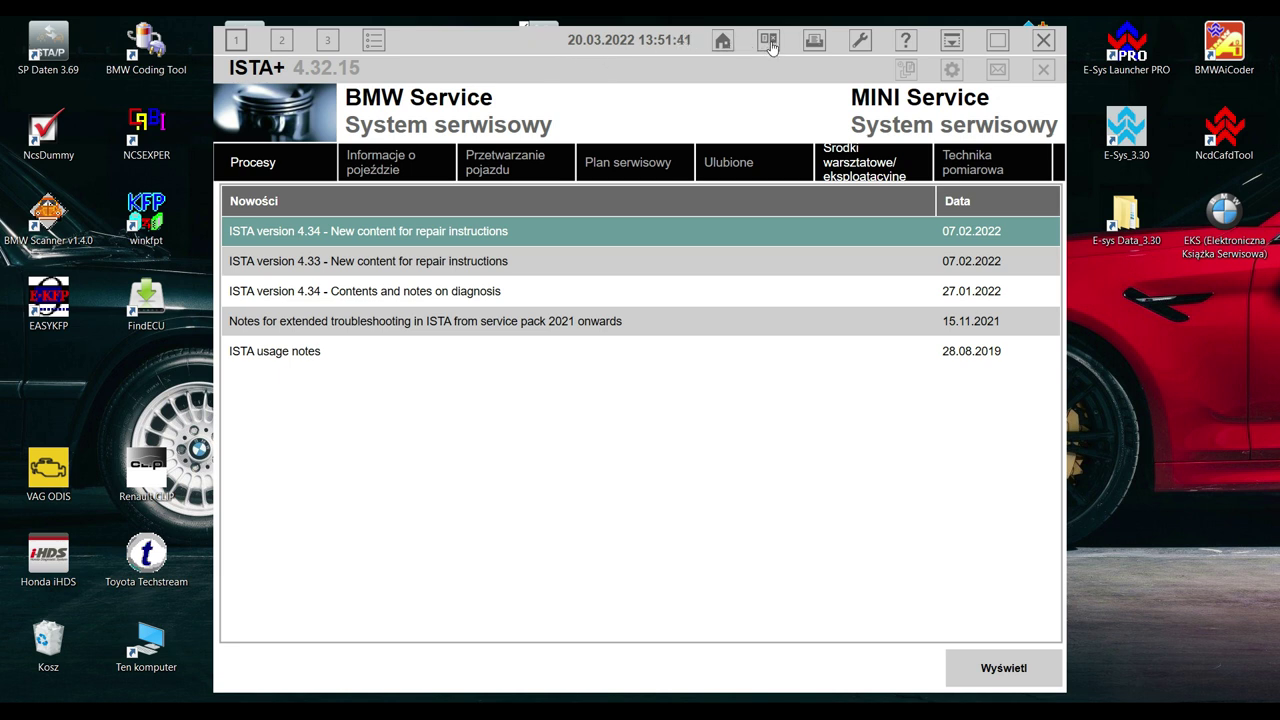
- Change the brand to MINI in the administration settings and accept the restart warning
click(859, 45)
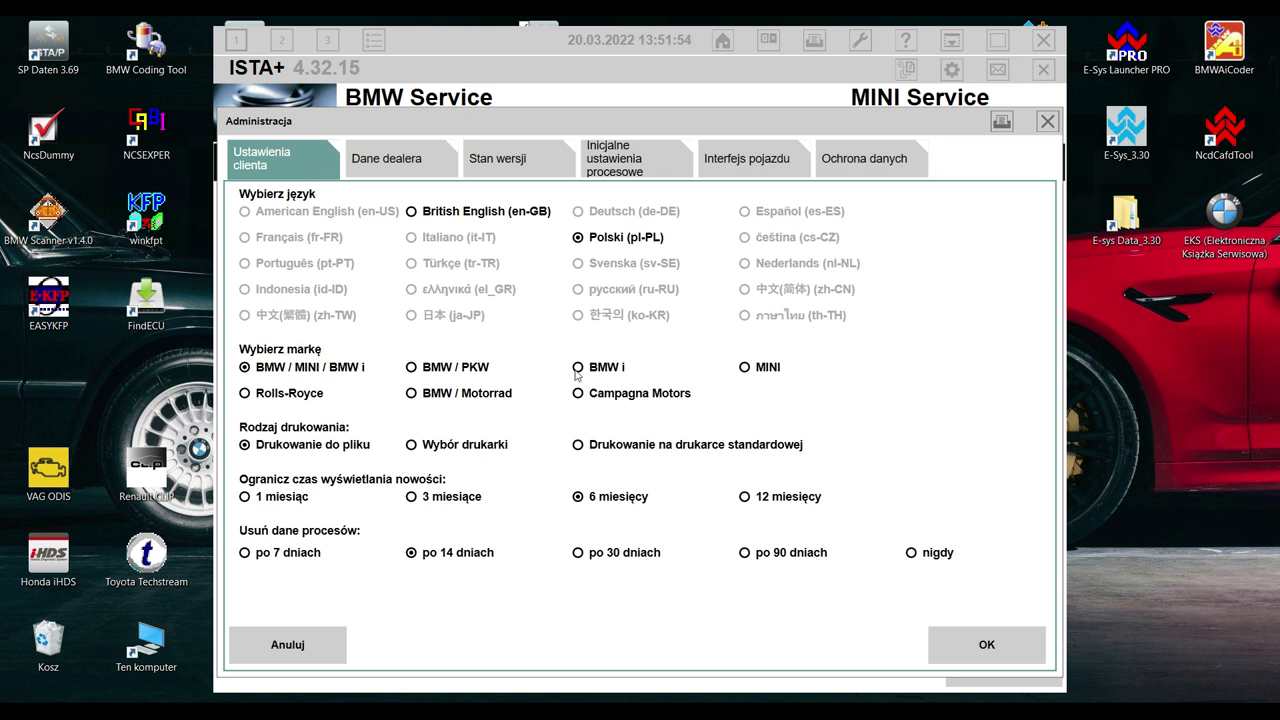
click(757, 368)
click(976, 652)
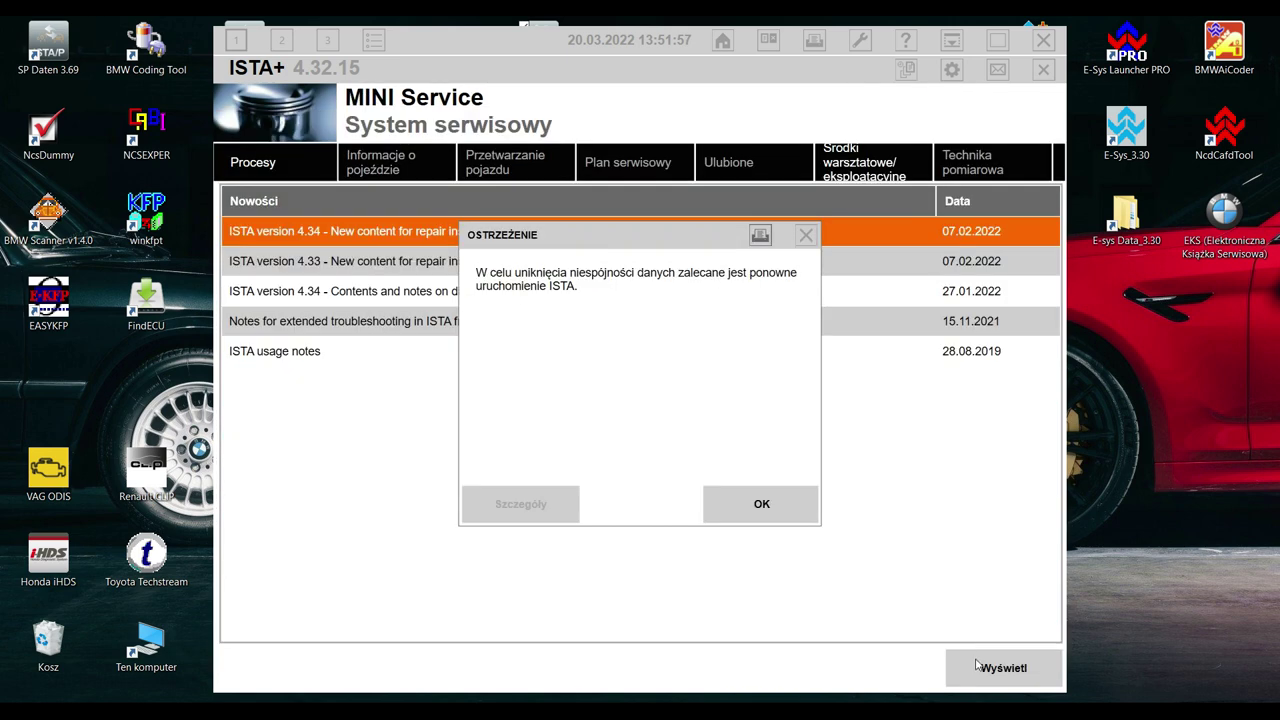
click(763, 498)
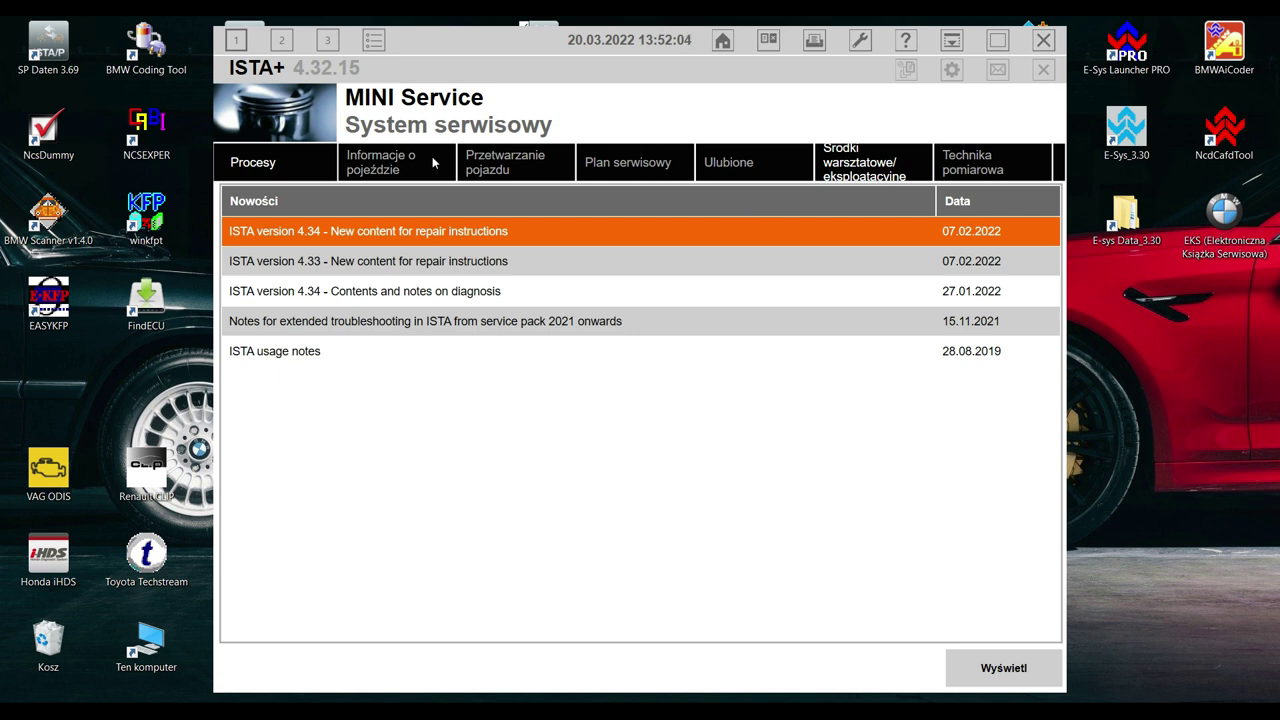
- Set the brand to BMW / MINI / BMW i, check the vehicle interface settings, and apply the administration settings
click(863, 44)
click(311, 368)
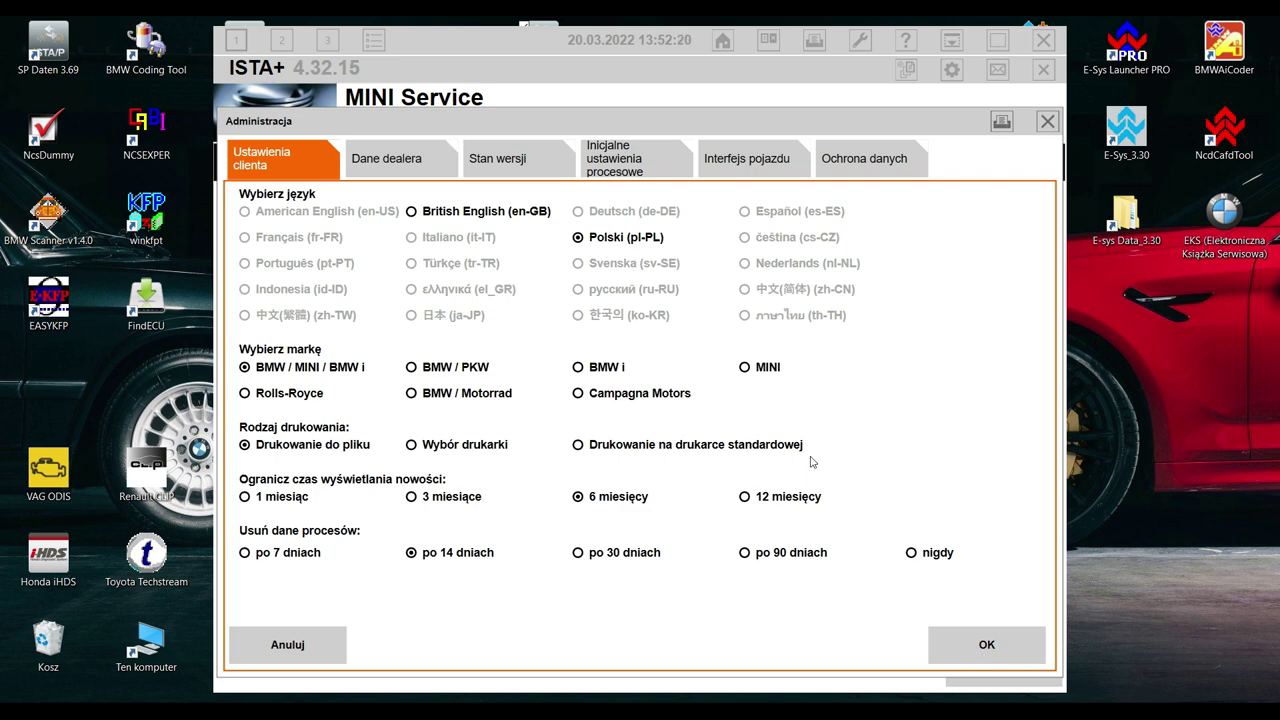
click(739, 167)
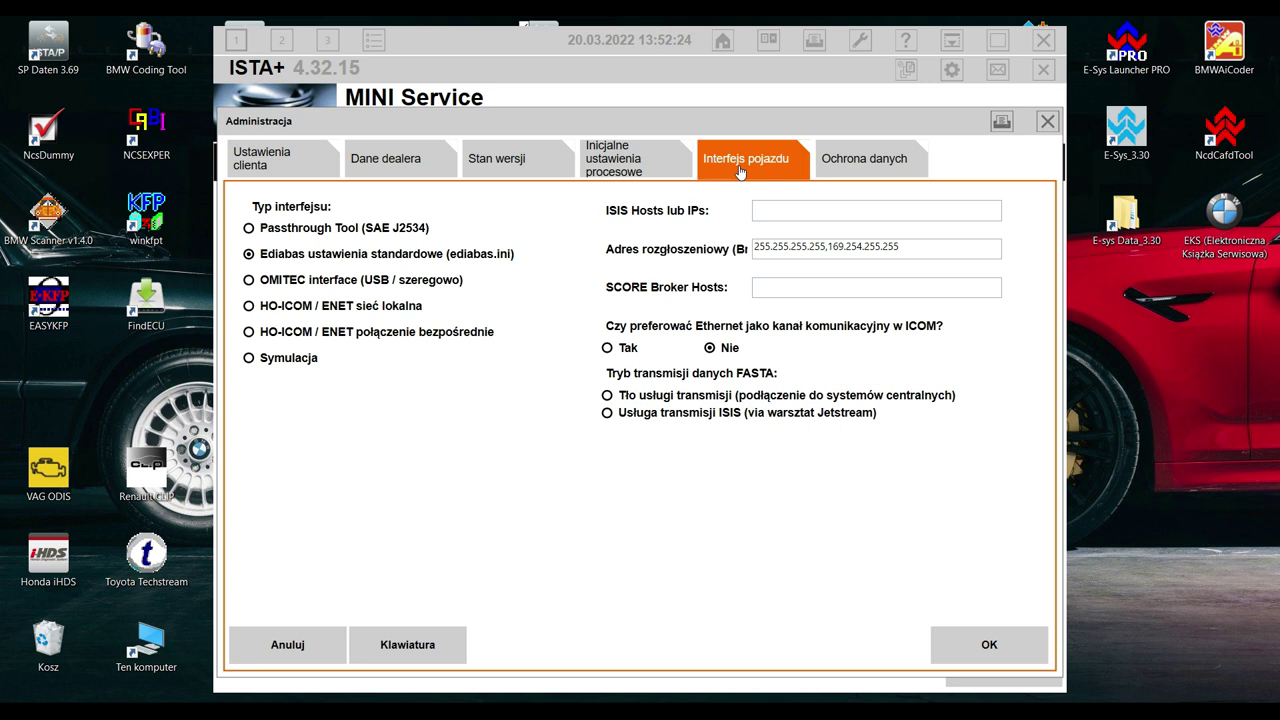
click(988, 646)
click(761, 503)
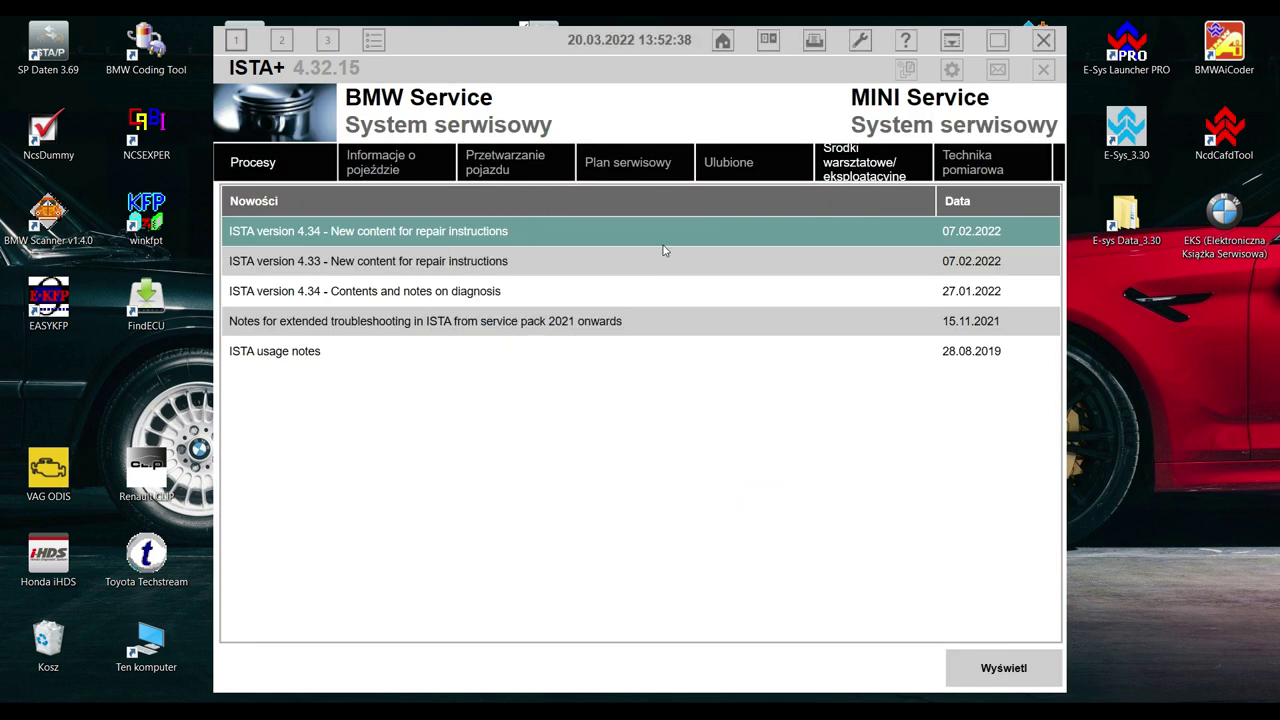
- Maximize the ISTA+ window and open the connection manager
double_click(633, 38)
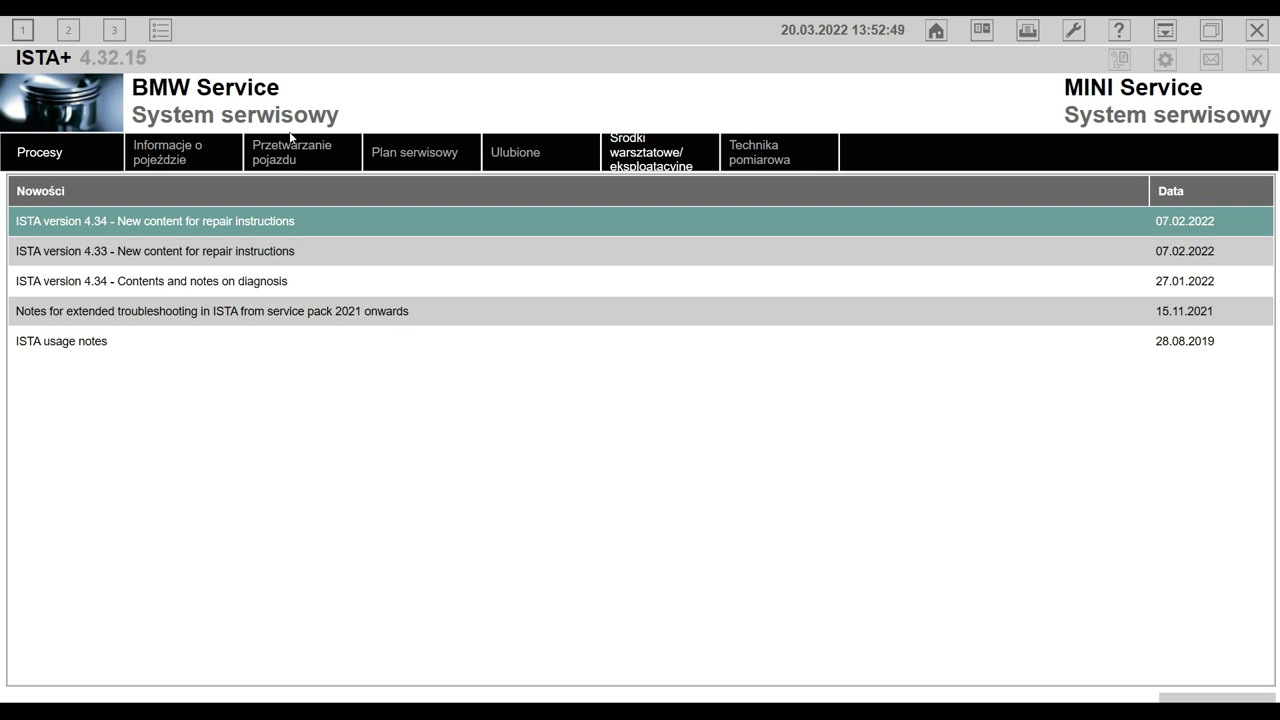
click(981, 32)
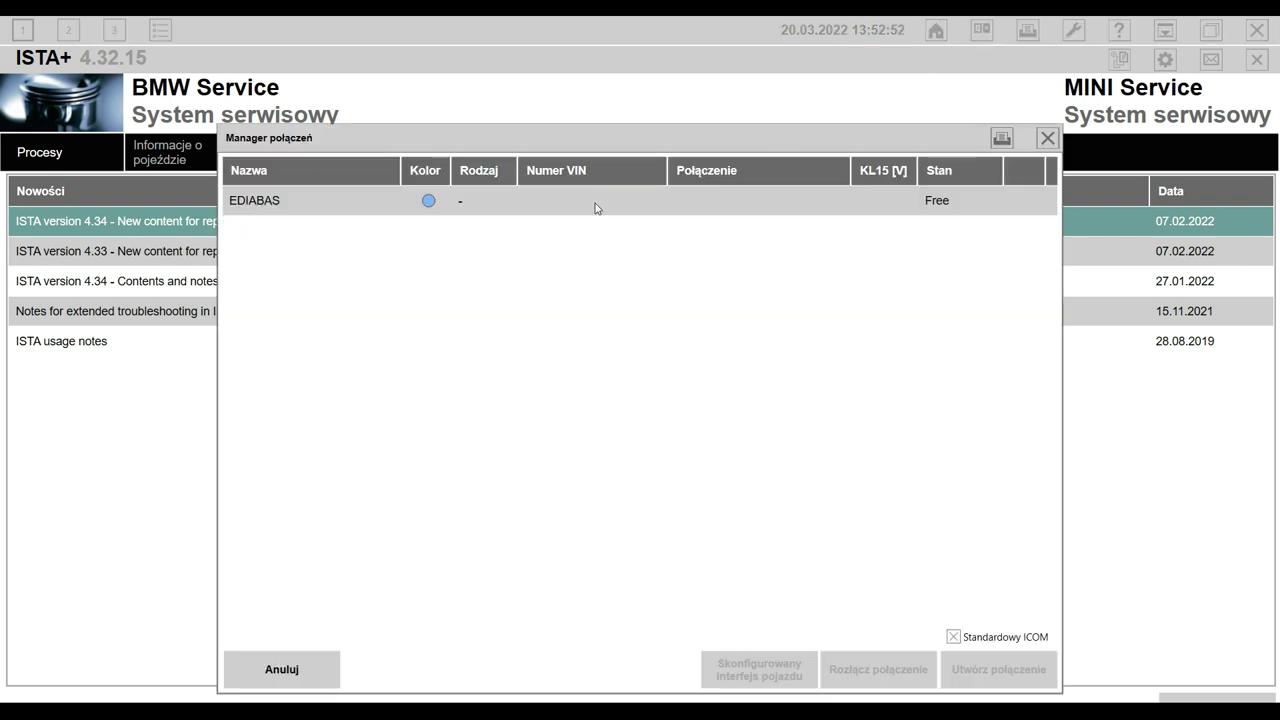
- Connect to the vehicle through the EDIABAS interface, letting identification and the vehicle test run, and restore the window to its smaller size
click(324, 209)
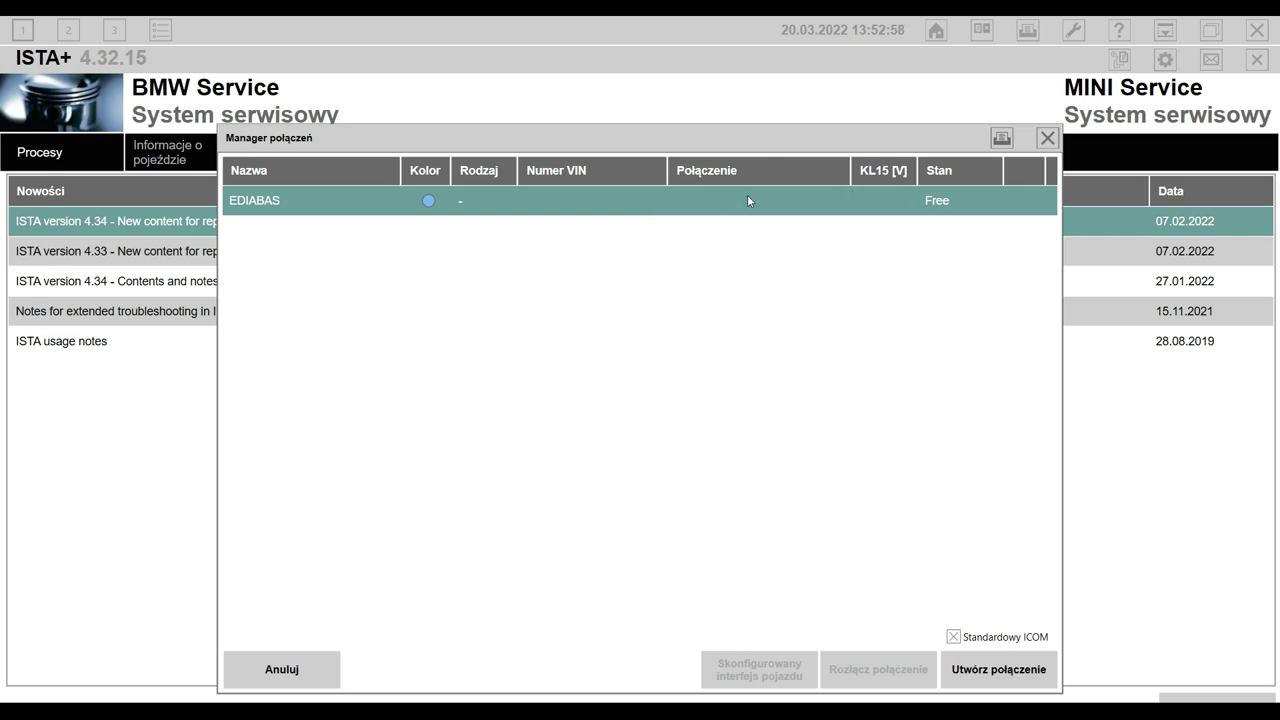
click(1017, 672)
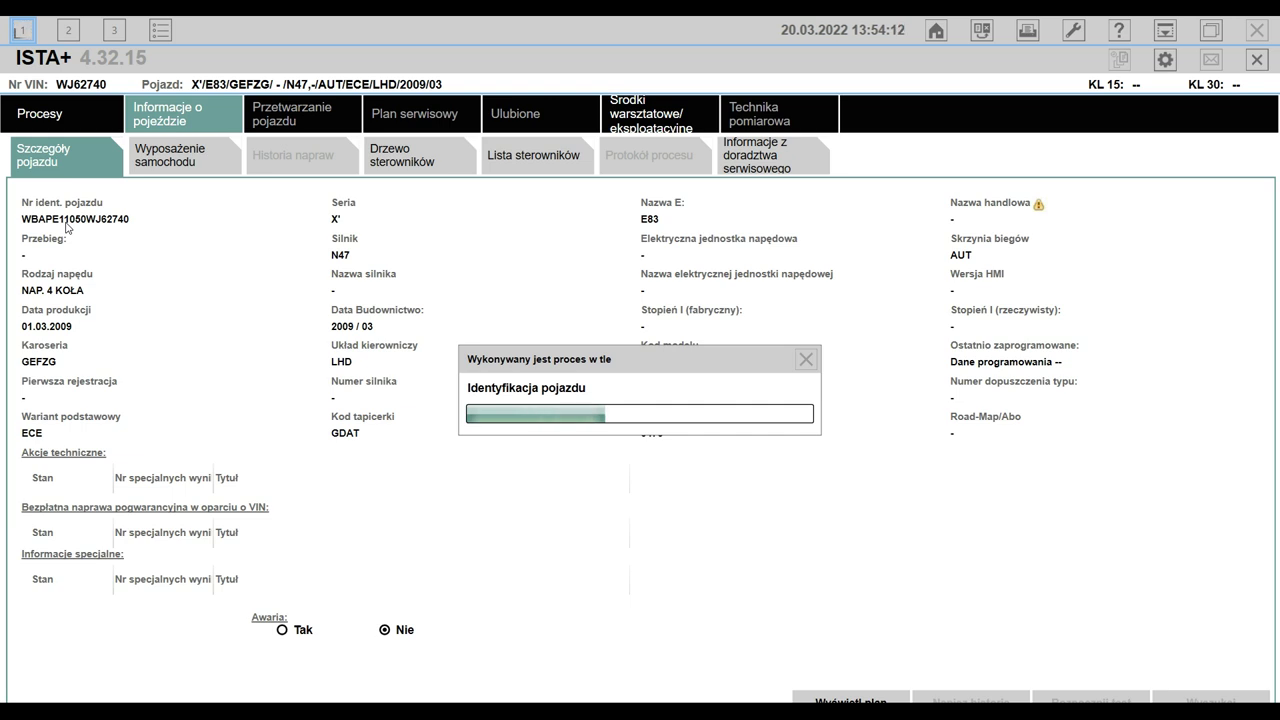
double_click(449, 25)
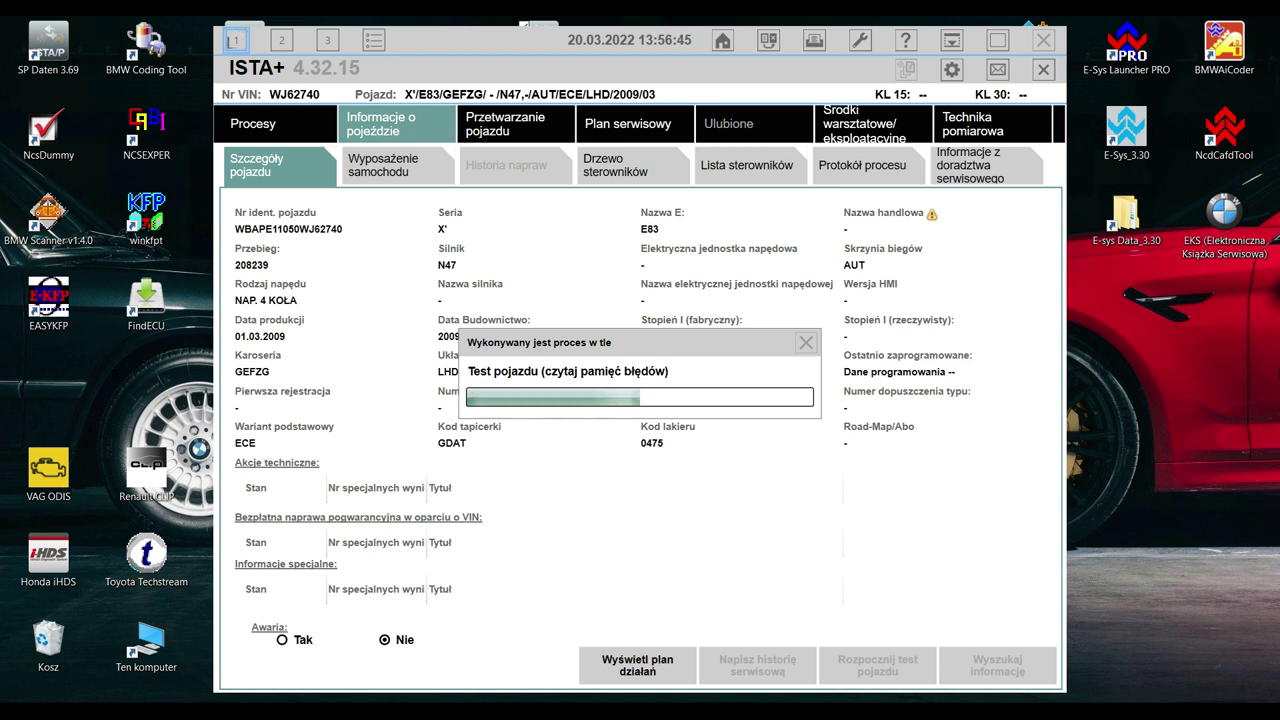
click(762, 502)
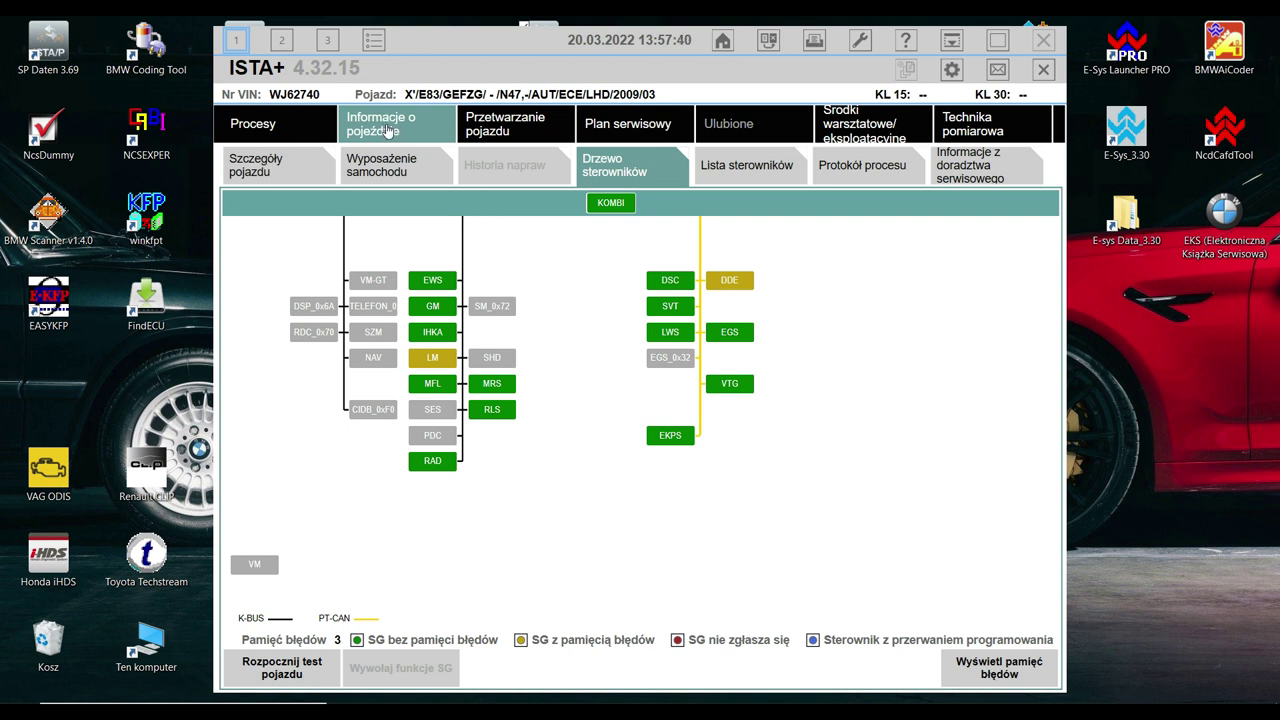
- Review the vehicle details, the equipment options and the control unit tree
click(295, 171)
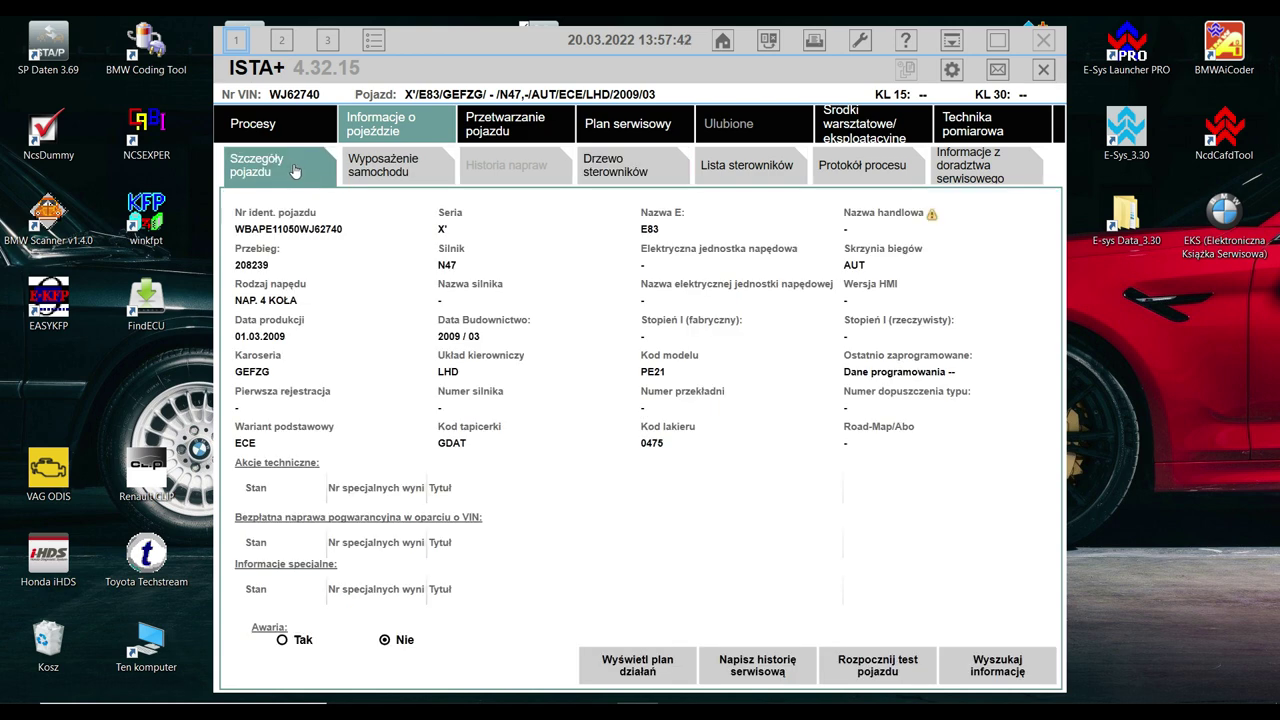
click(384, 161)
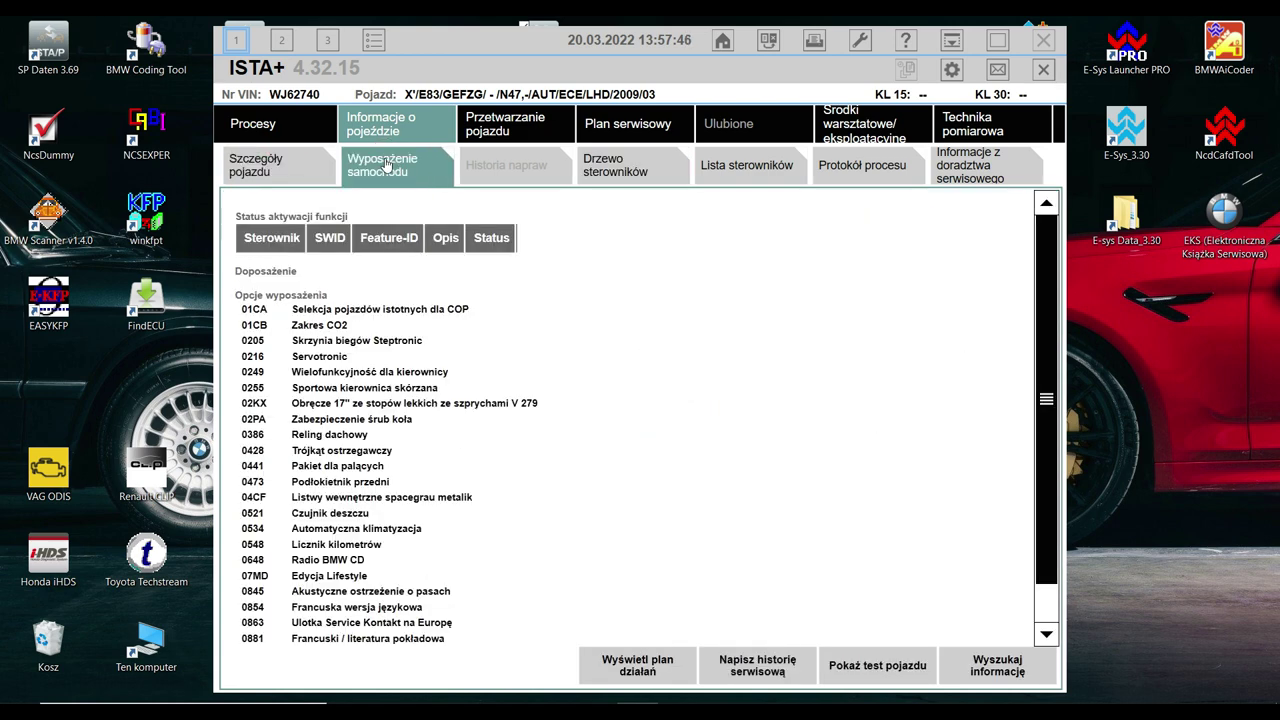
click(599, 157)
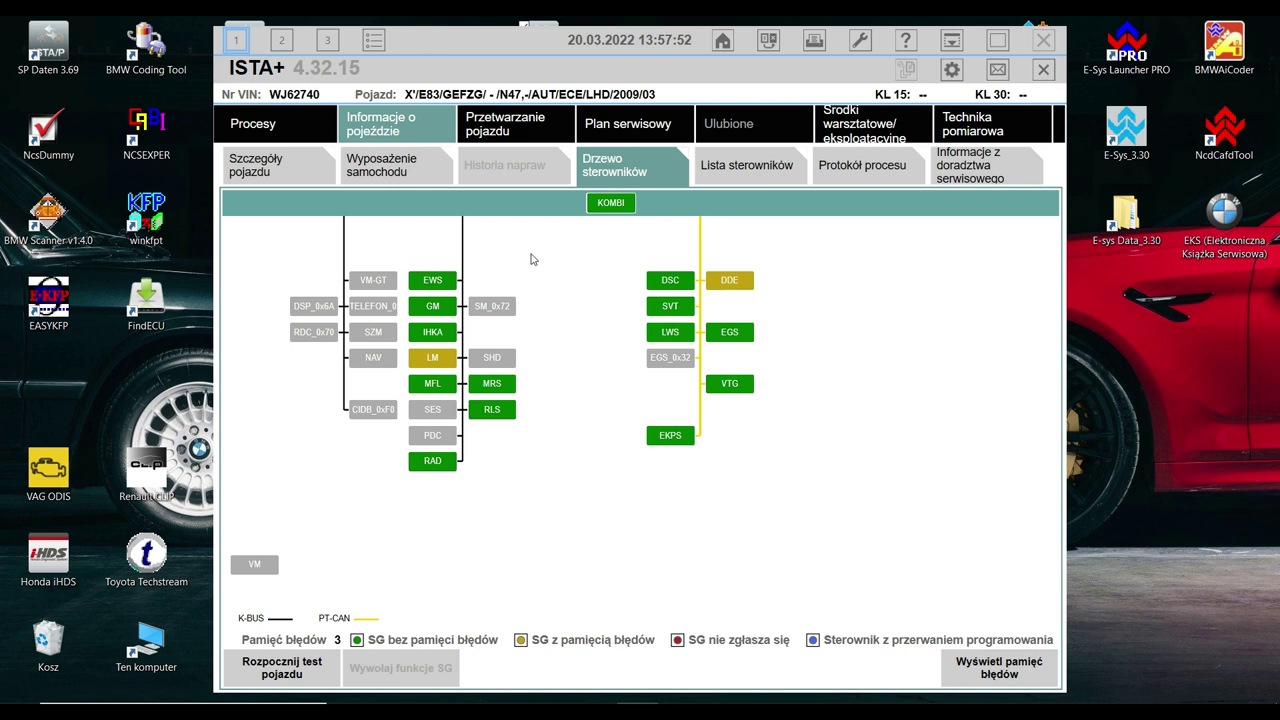
- Browse the control unit list, selecting DSC and EGS, and view the process protocol
click(733, 178)
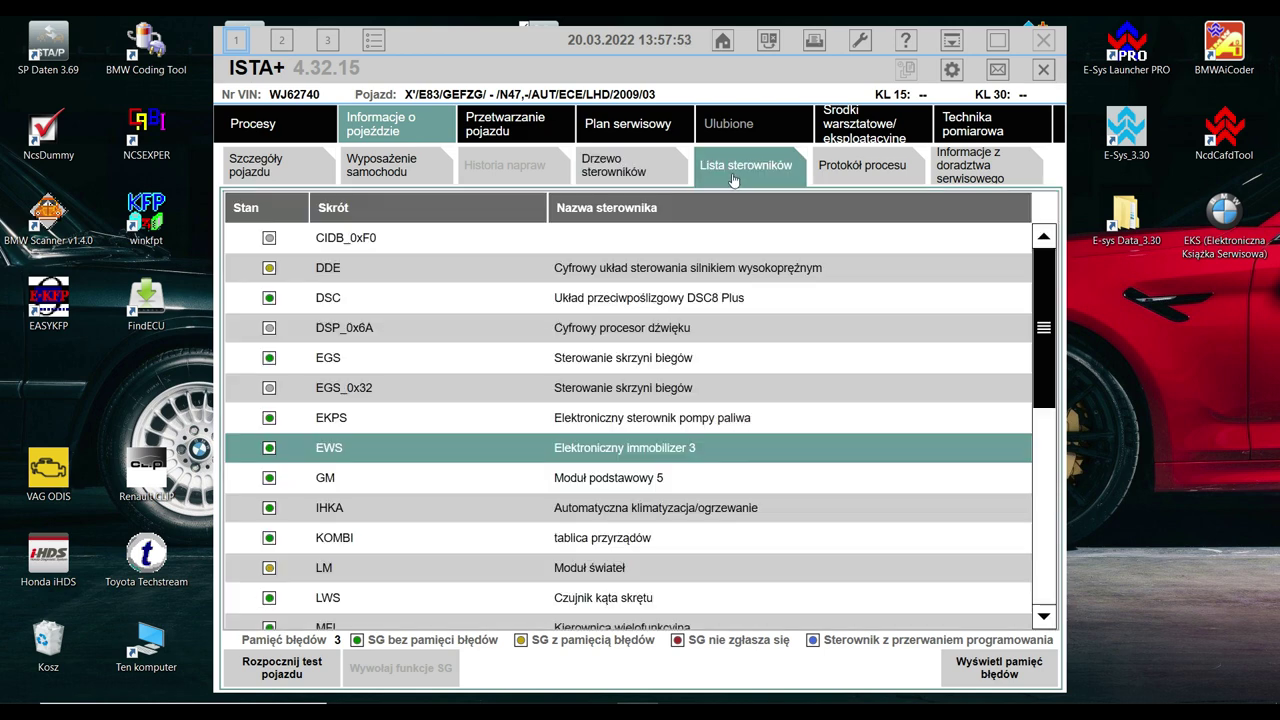
click(376, 304)
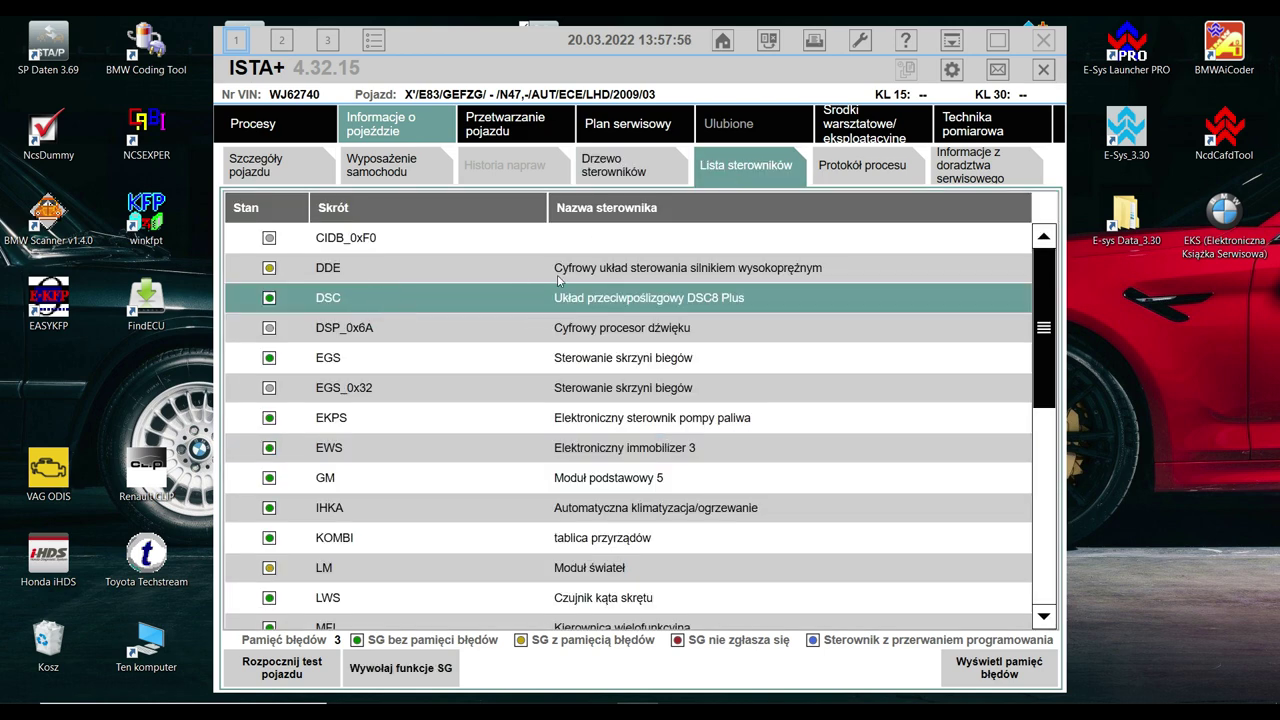
click(535, 328)
click(548, 372)
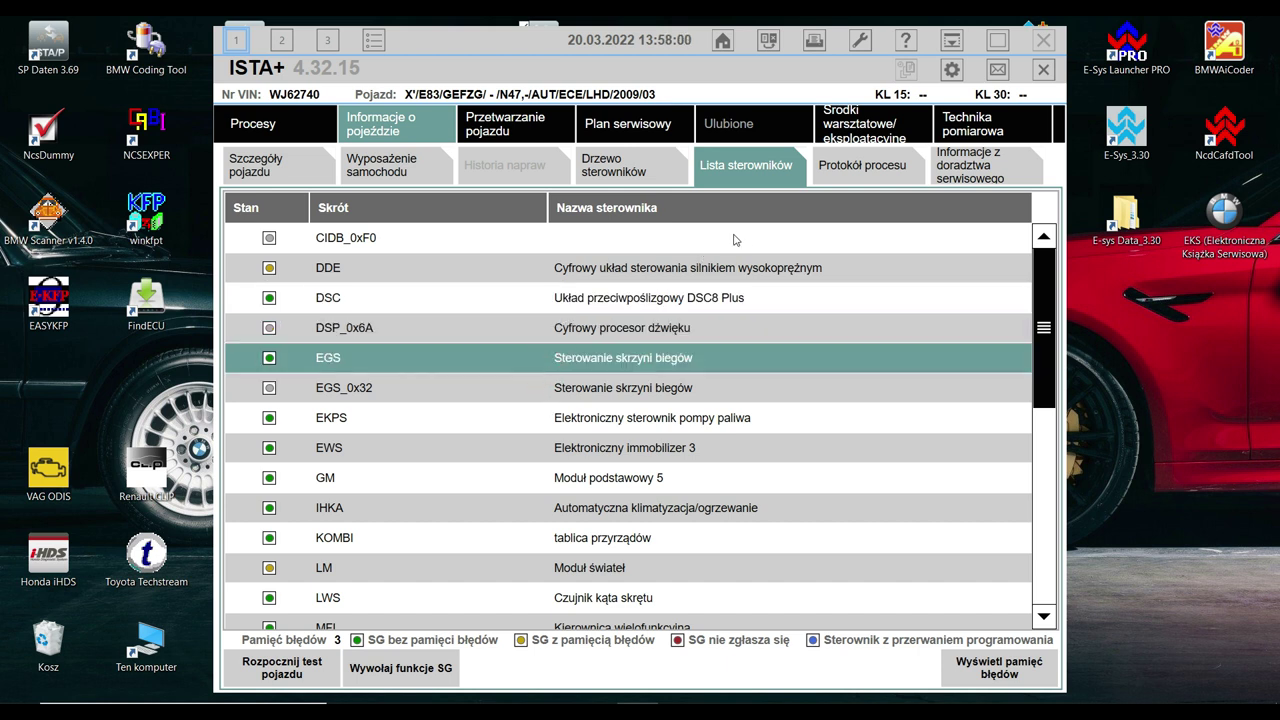
click(863, 186)
click(863, 186)
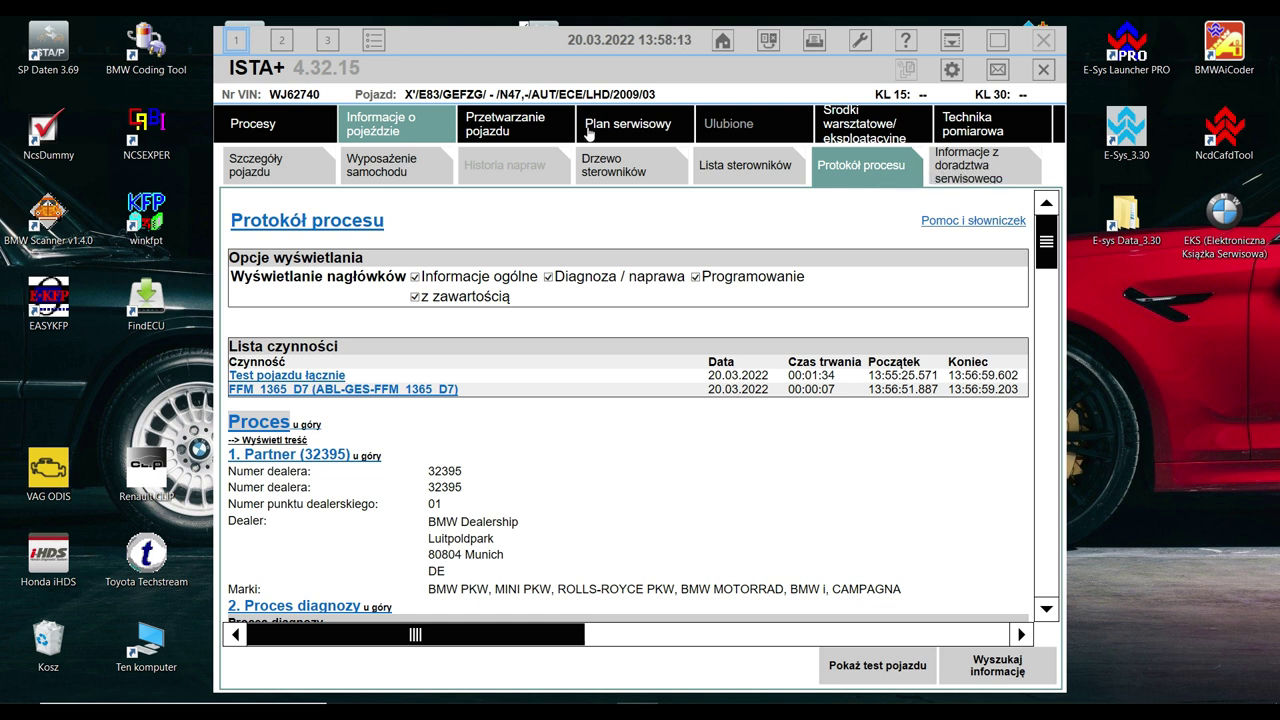
- List the repair and maintenance documents for 11 silnik / 1100 silnik and select the Standard screw connection entries
click(490, 137)
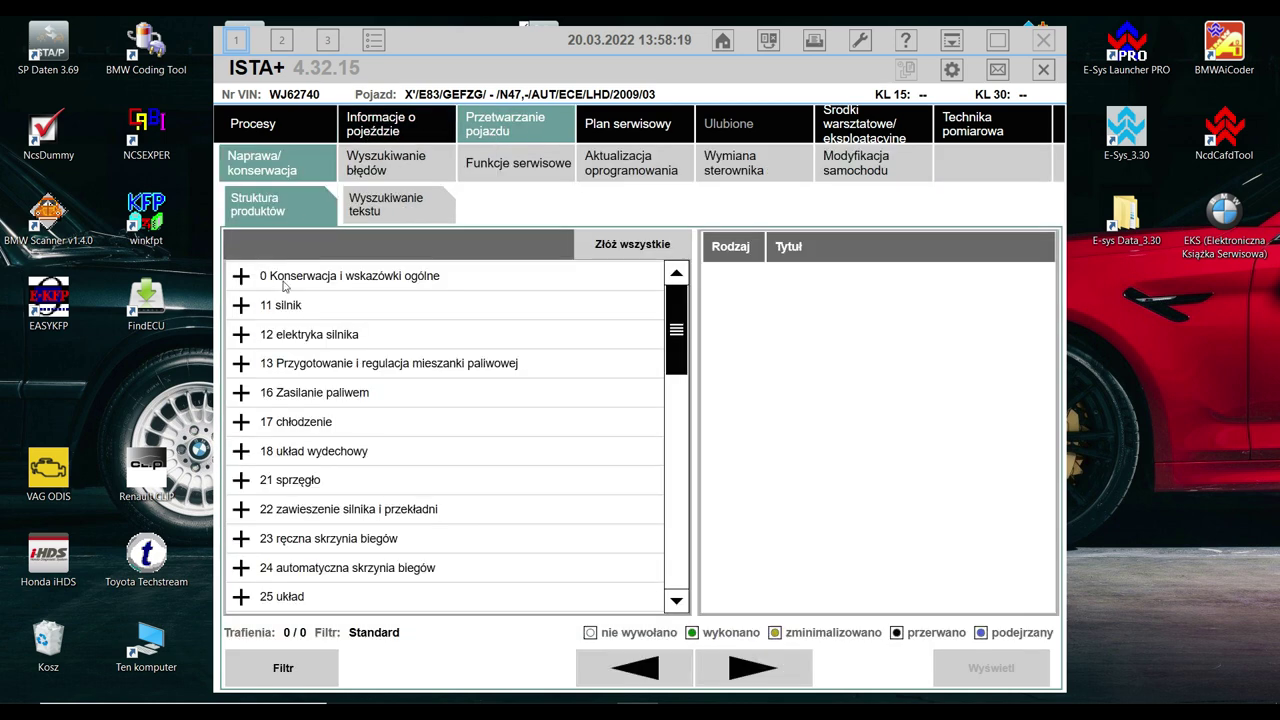
click(242, 307)
click(309, 336)
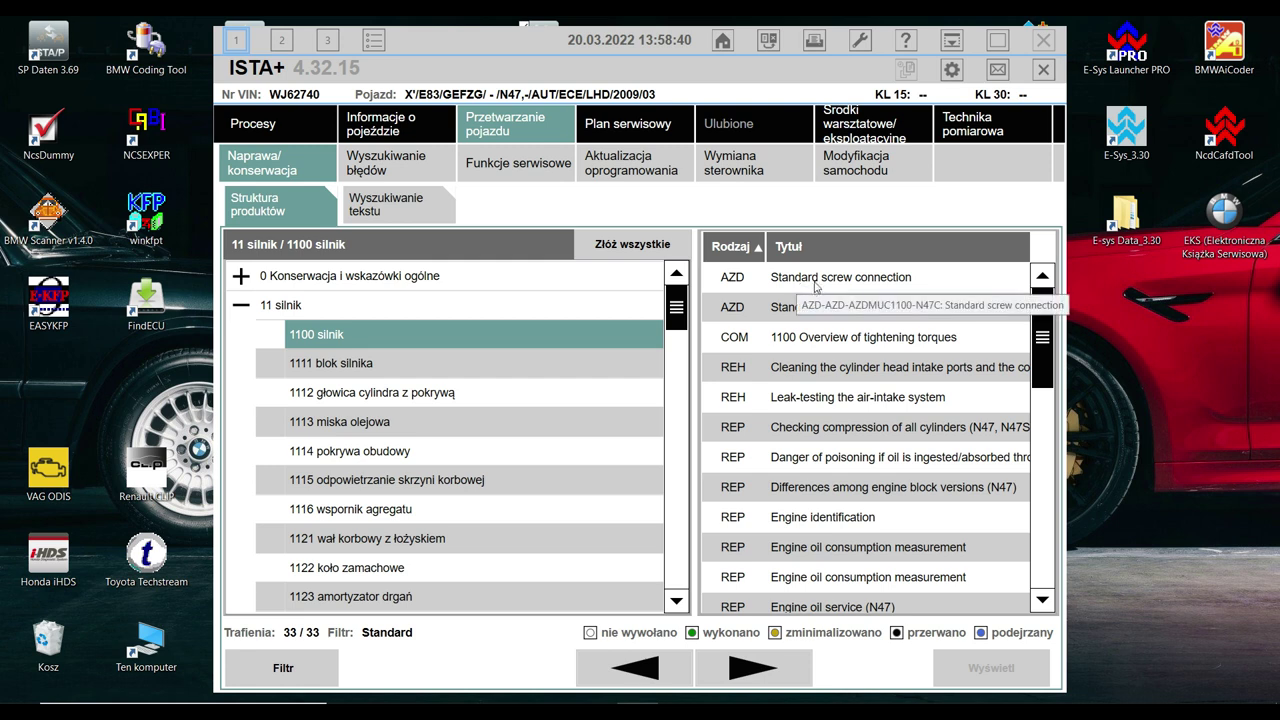
click(819, 284)
click(818, 312)
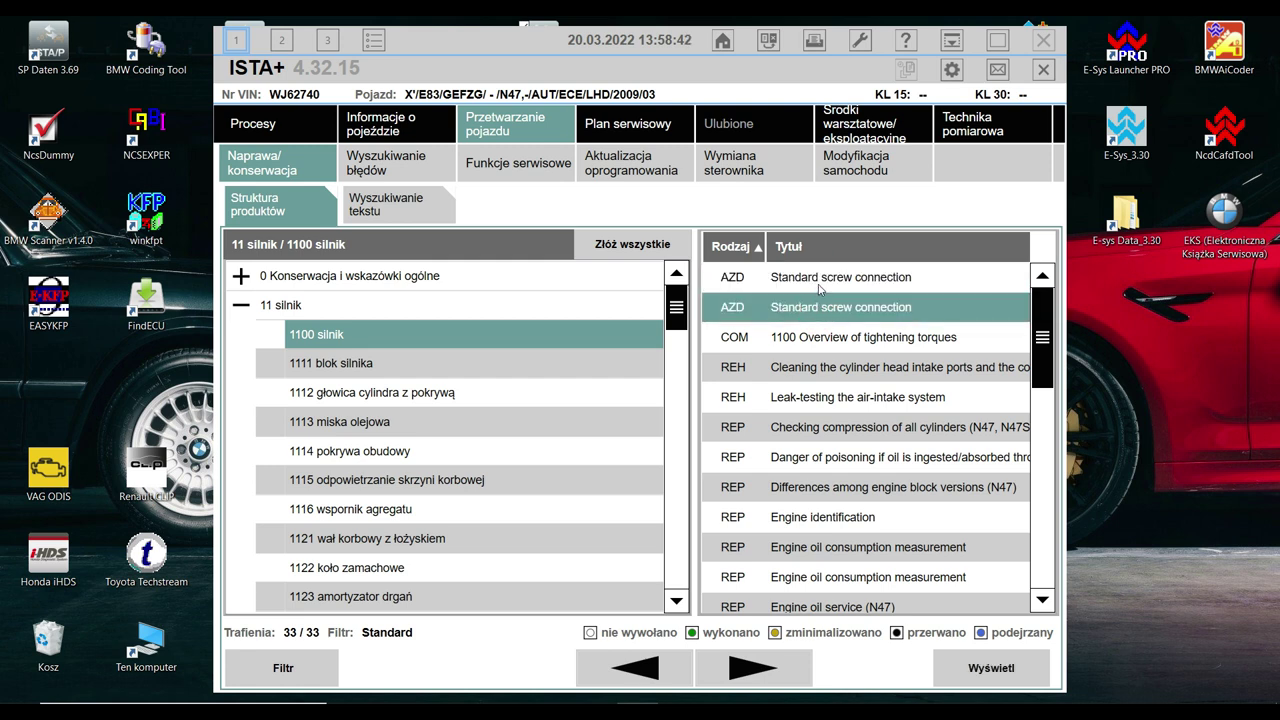
click(821, 285)
- Read and close the Engine identification document, and look through the rest of the 1100 silnik document list
double_click(900, 515)
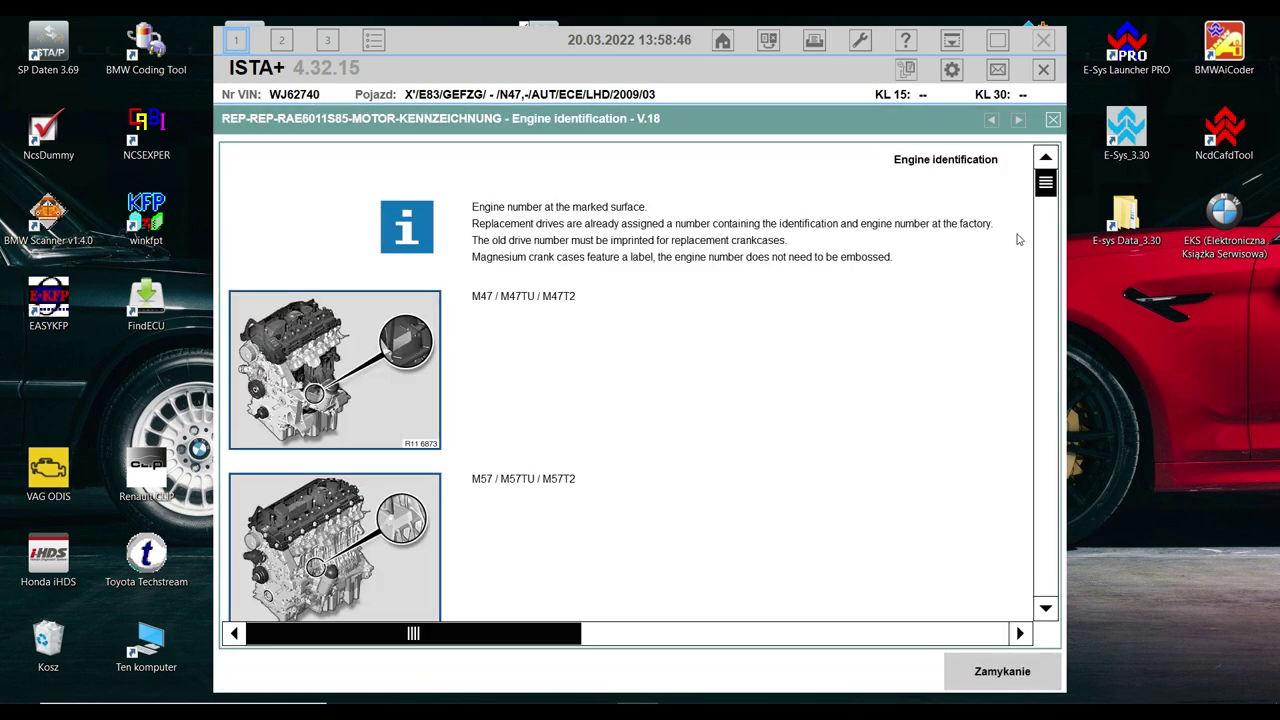
drag(1045, 183, 1043, 122)
drag(788, 241, 472, 206)
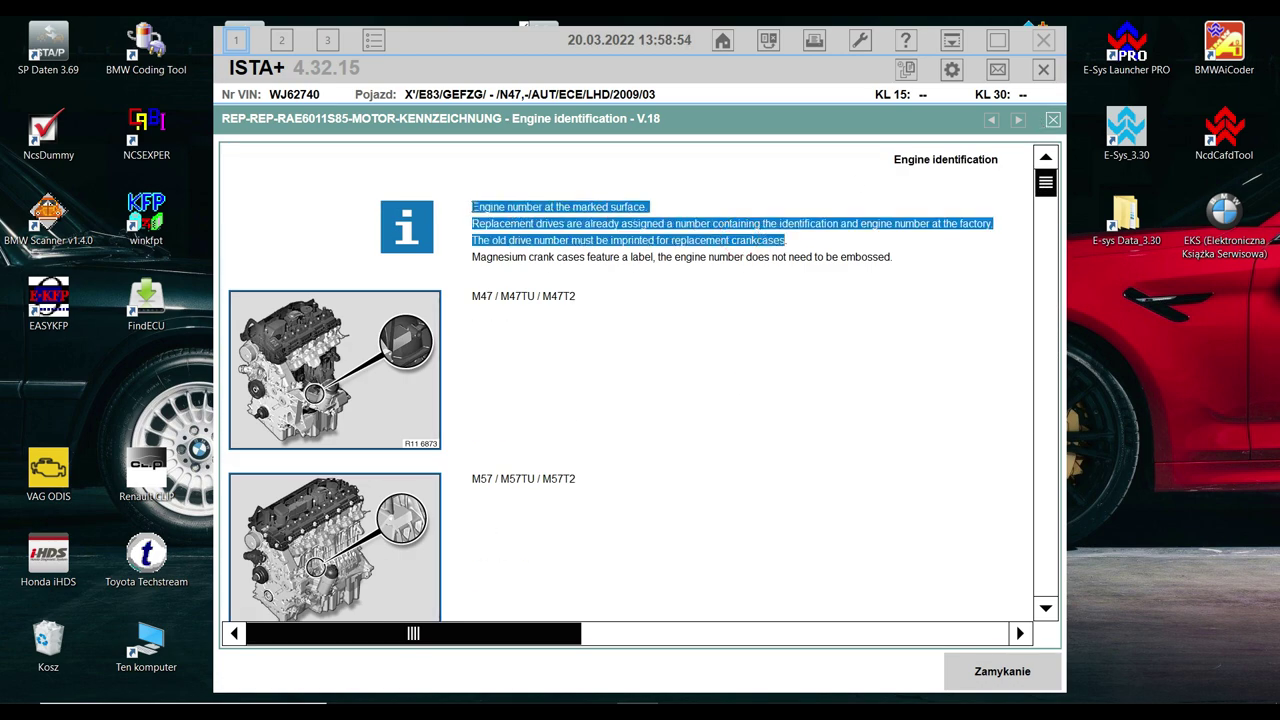
click(1051, 120)
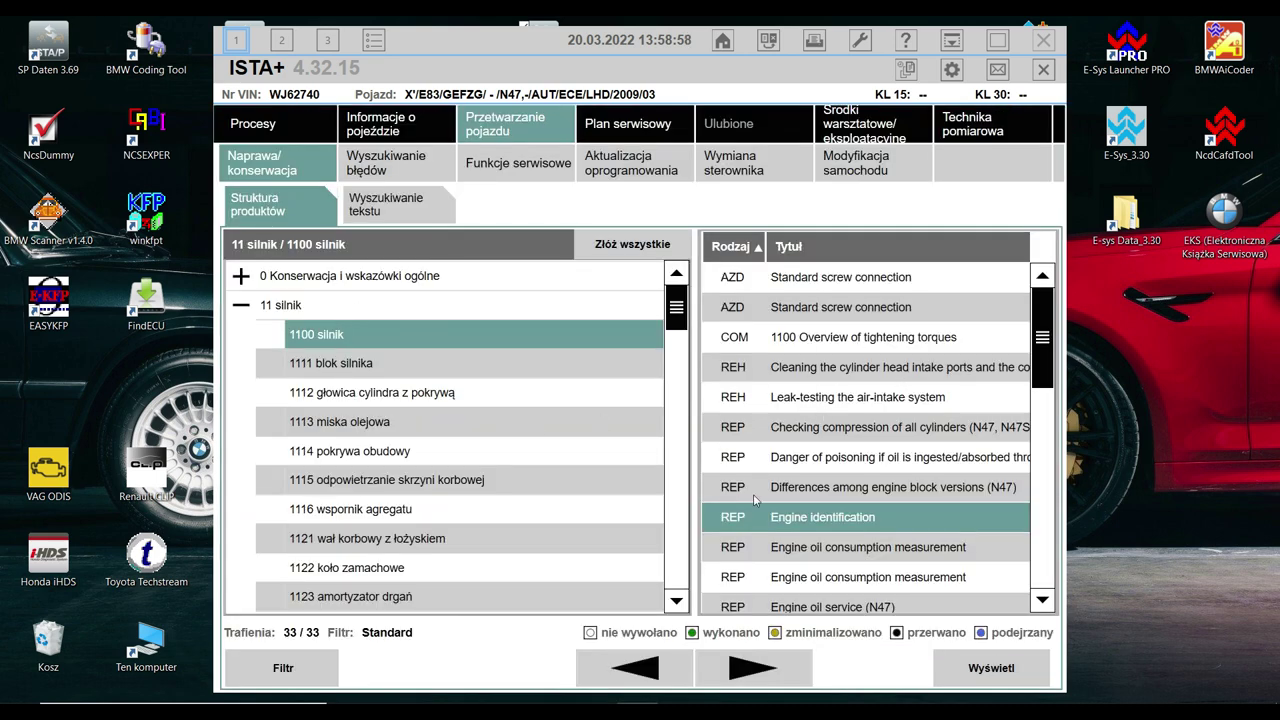
drag(1045, 340, 1066, 581)
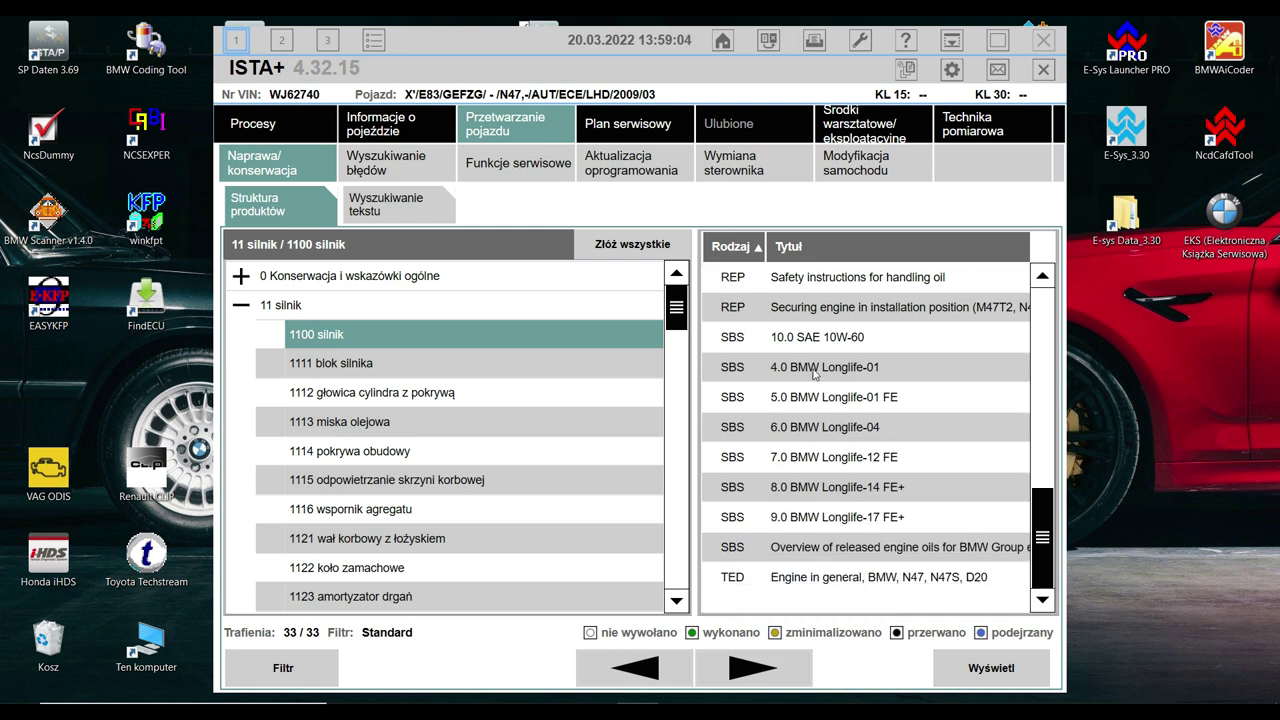
- Open the Removing and installing cylinder head instructions under 1112 głowica cylindra z pokrywą, read through to the last section and close them
click(453, 393)
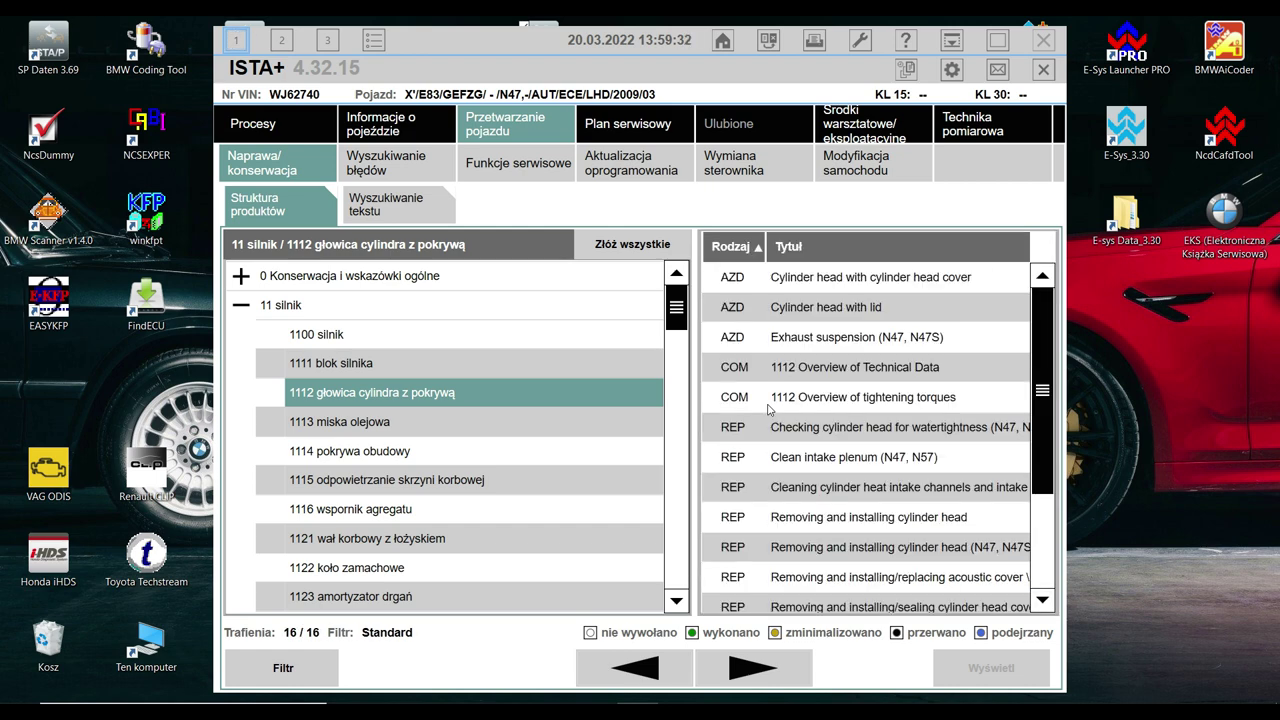
click(1043, 325)
drag(1043, 327, 1046, 342)
click(911, 480)
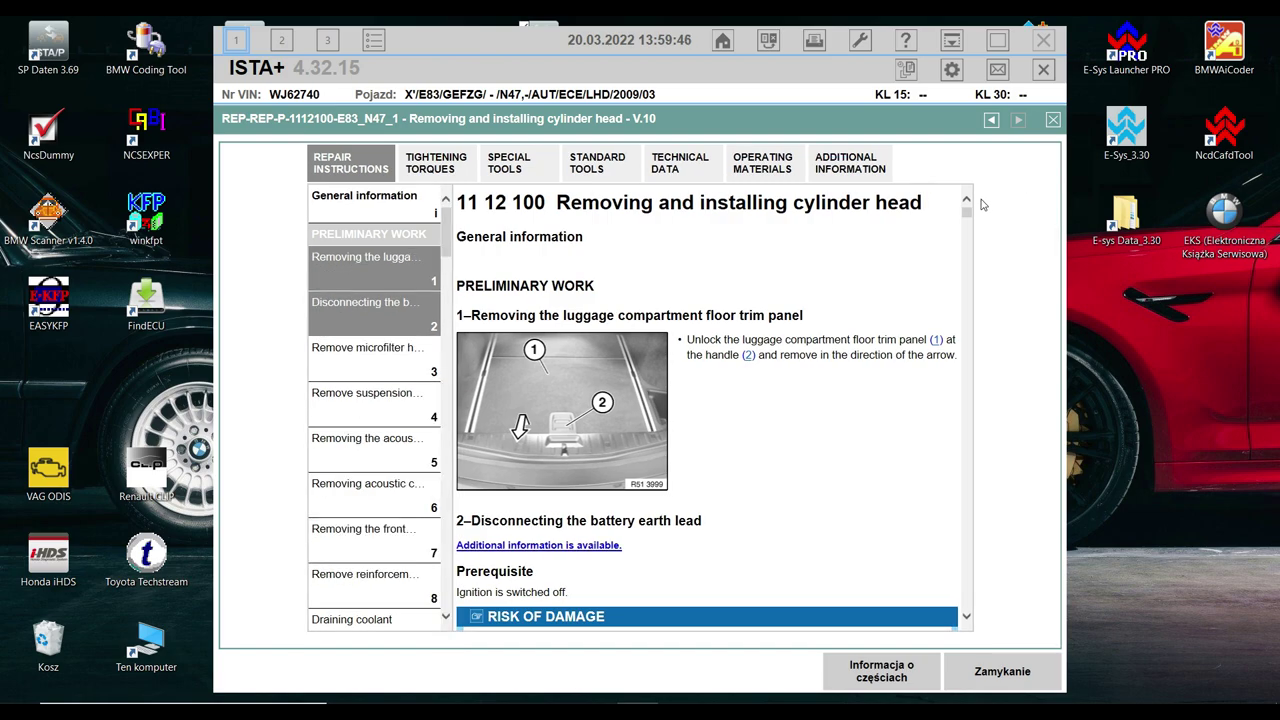
drag(969, 219, 970, 398)
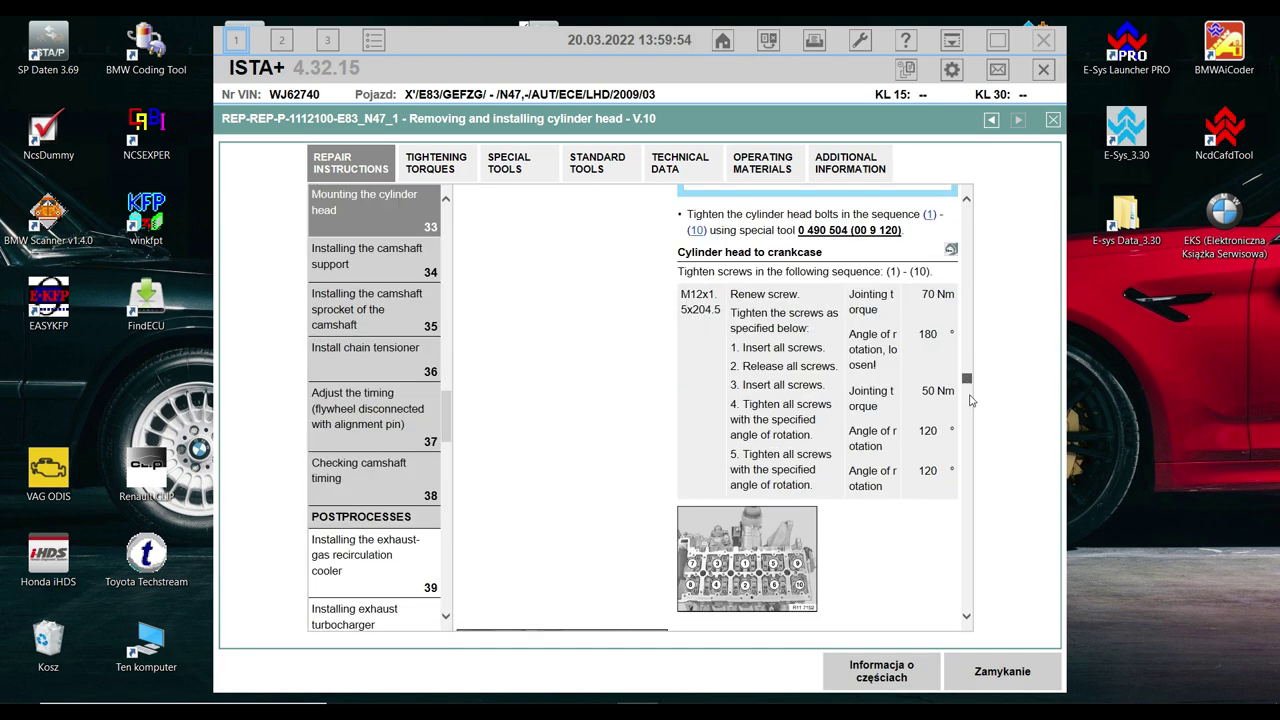
drag(966, 408, 989, 617)
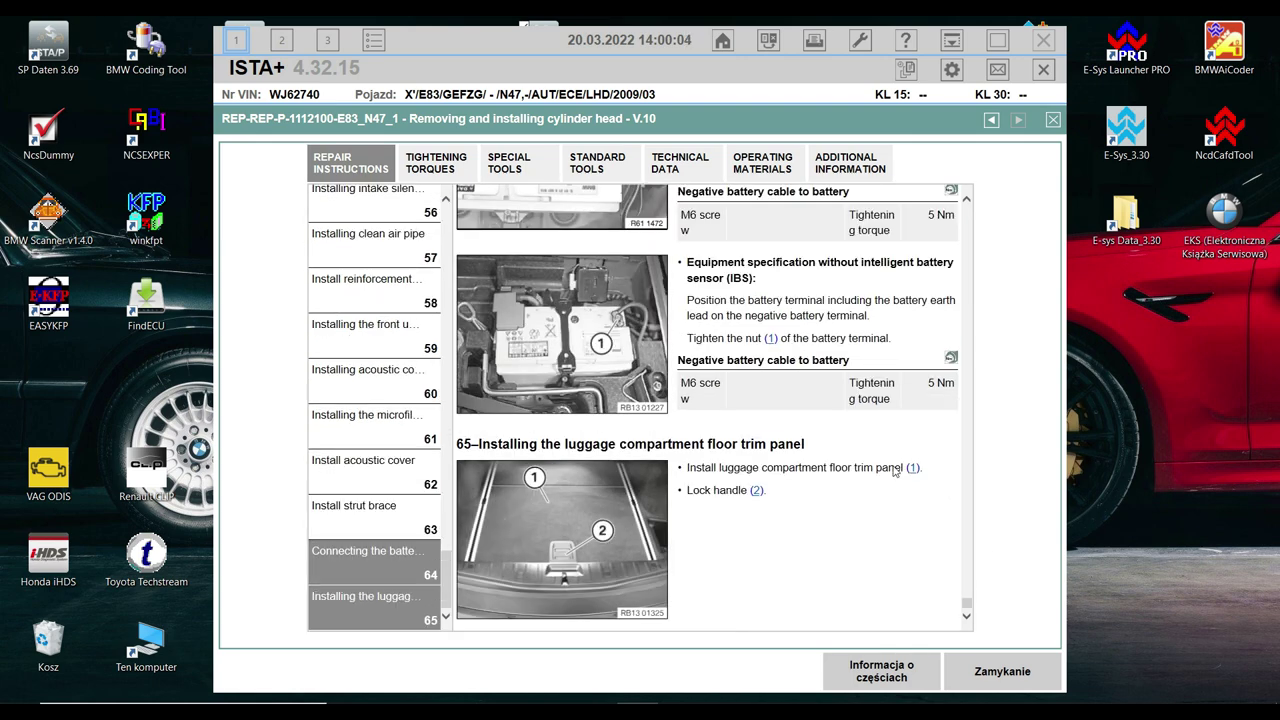
click(1053, 122)
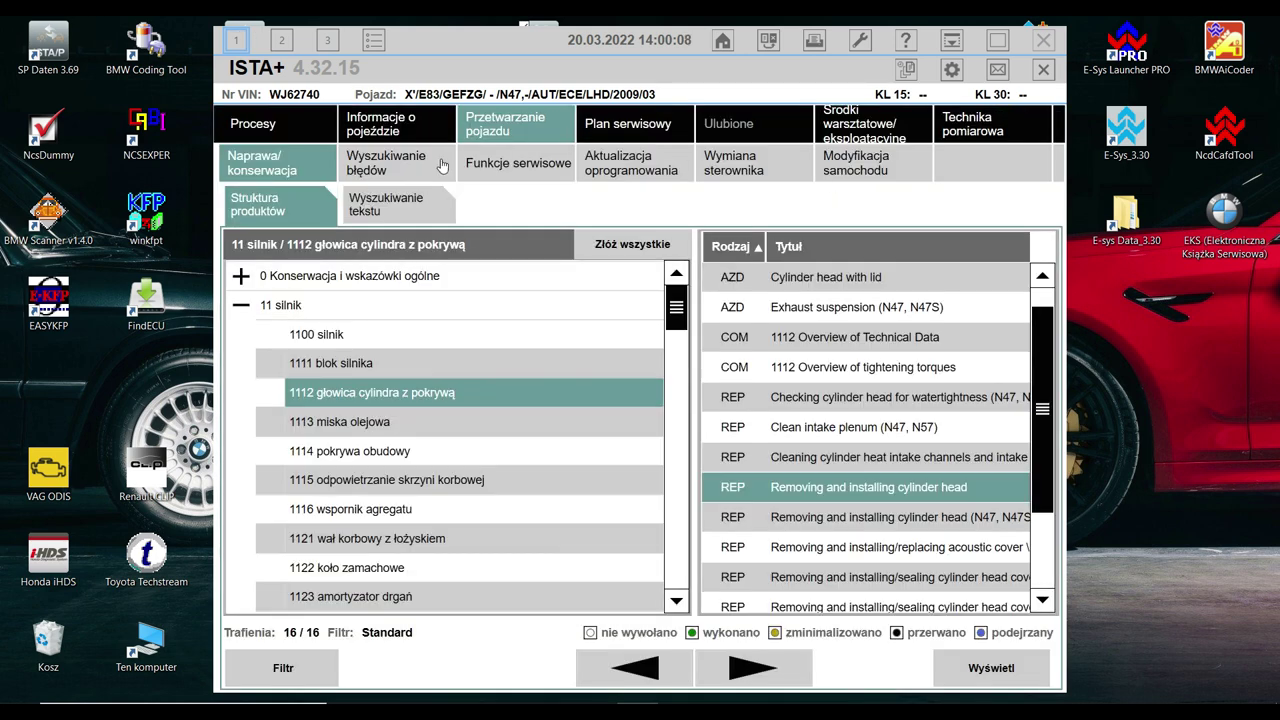
- Check the stored faults, selecting codes 00003E and 004C5E, and expand the Objawy błędu symptom tree
click(380, 174)
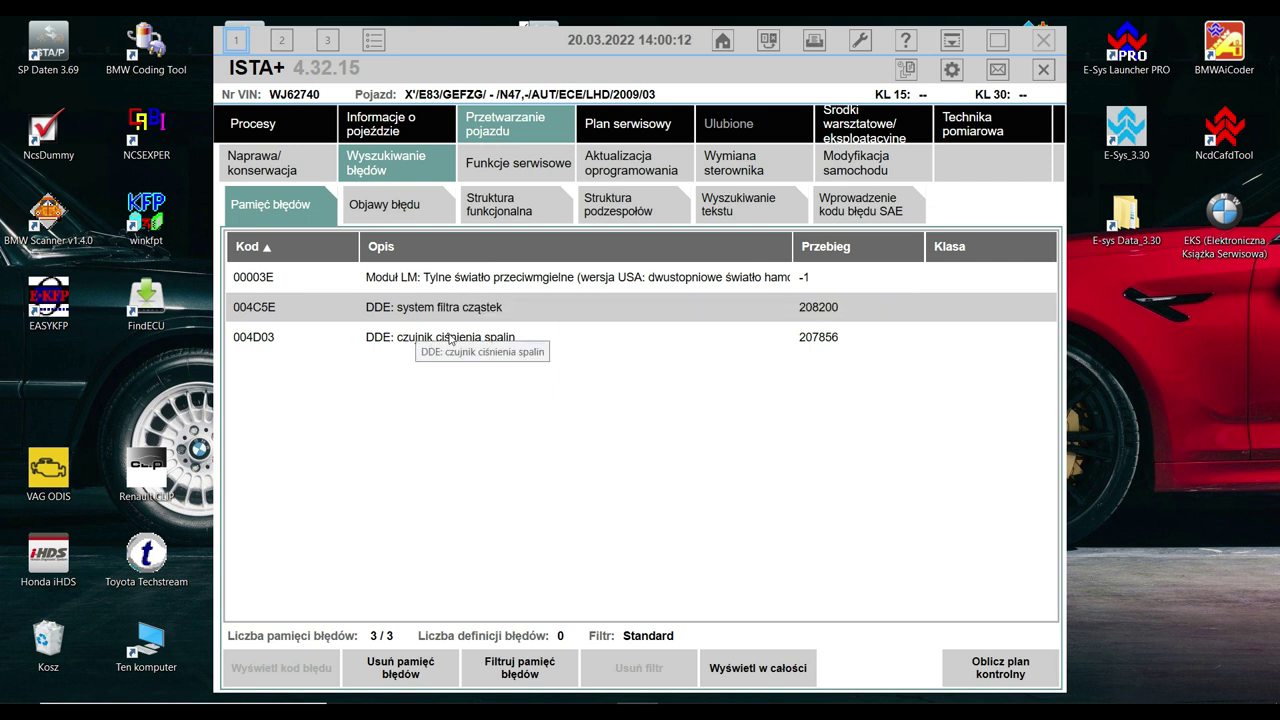
click(464, 284)
click(466, 318)
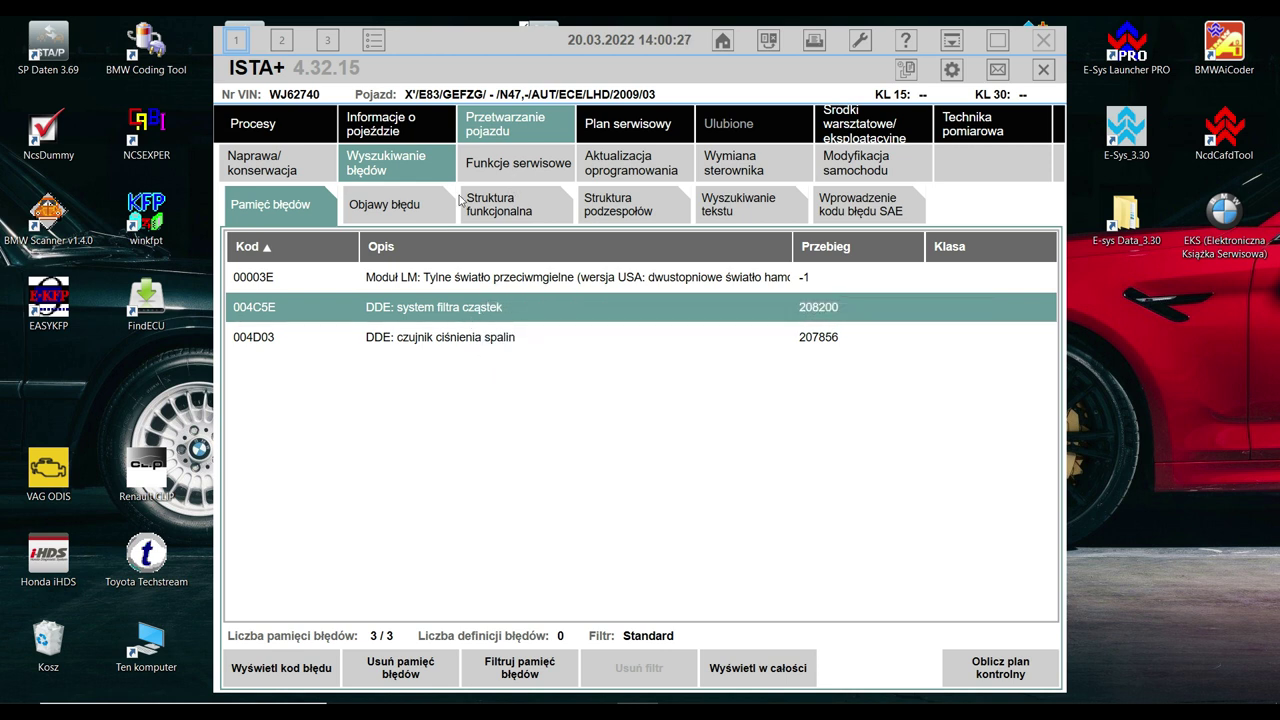
click(413, 212)
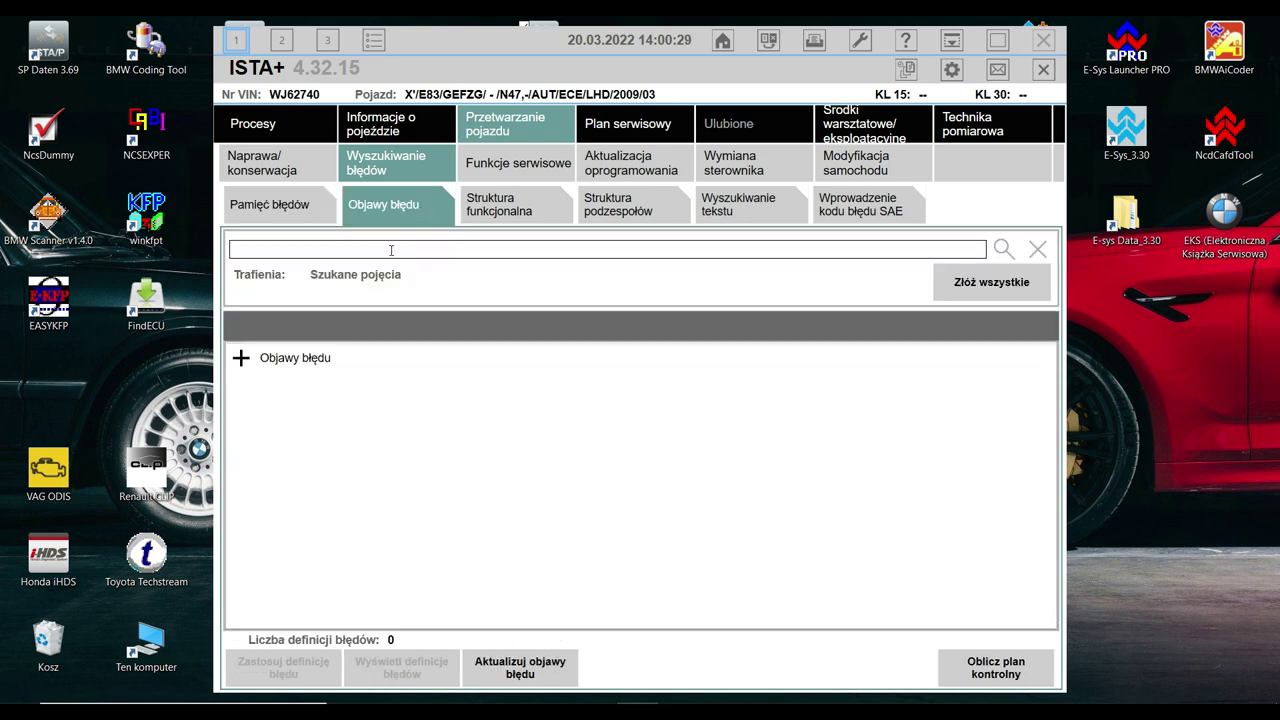
click(269, 420)
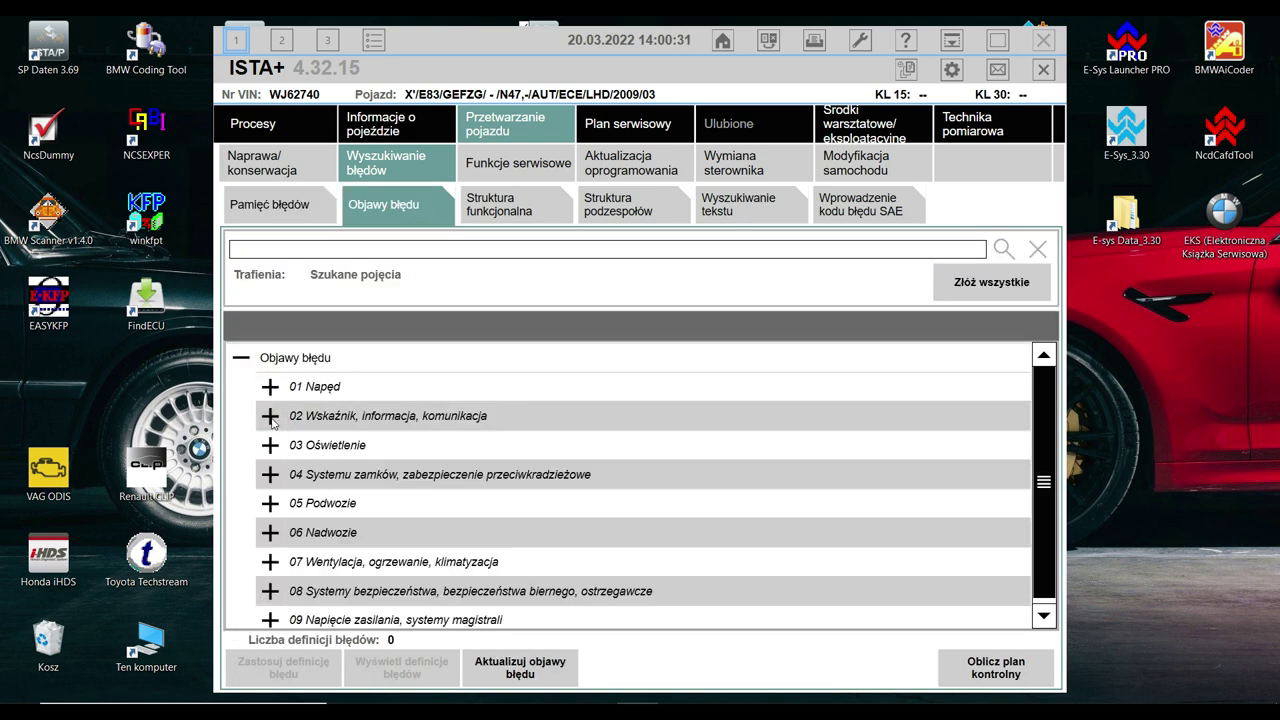
- In the function structure, expand Podwozie, Koła i opony and Aktualne objawy błędu, and select Omyłkowe ostrzeżenie RPA
click(514, 209)
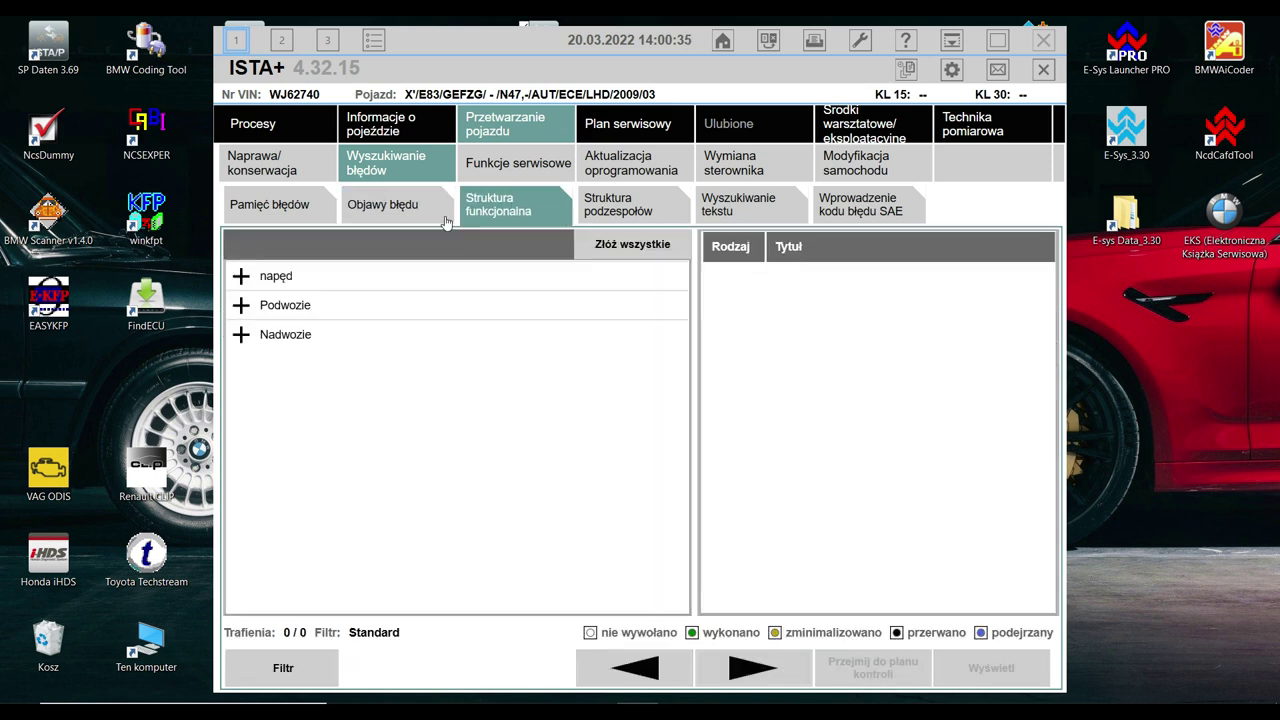
click(241, 306)
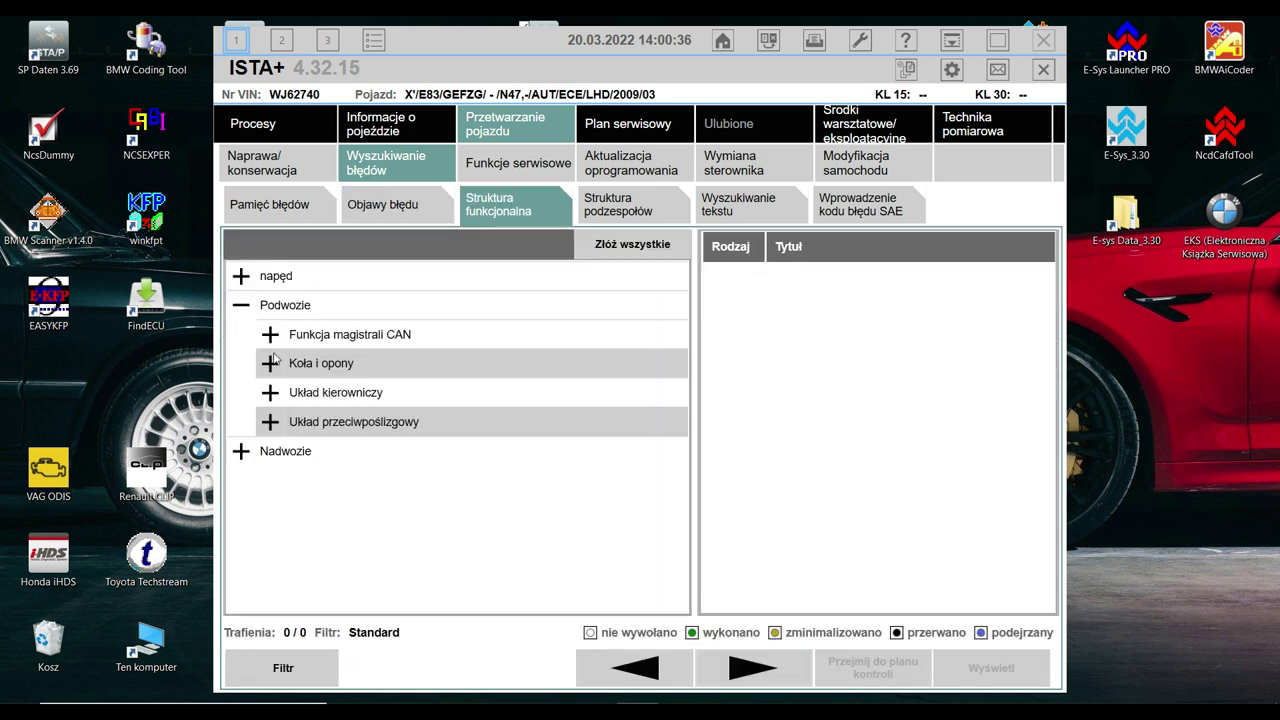
click(270, 364)
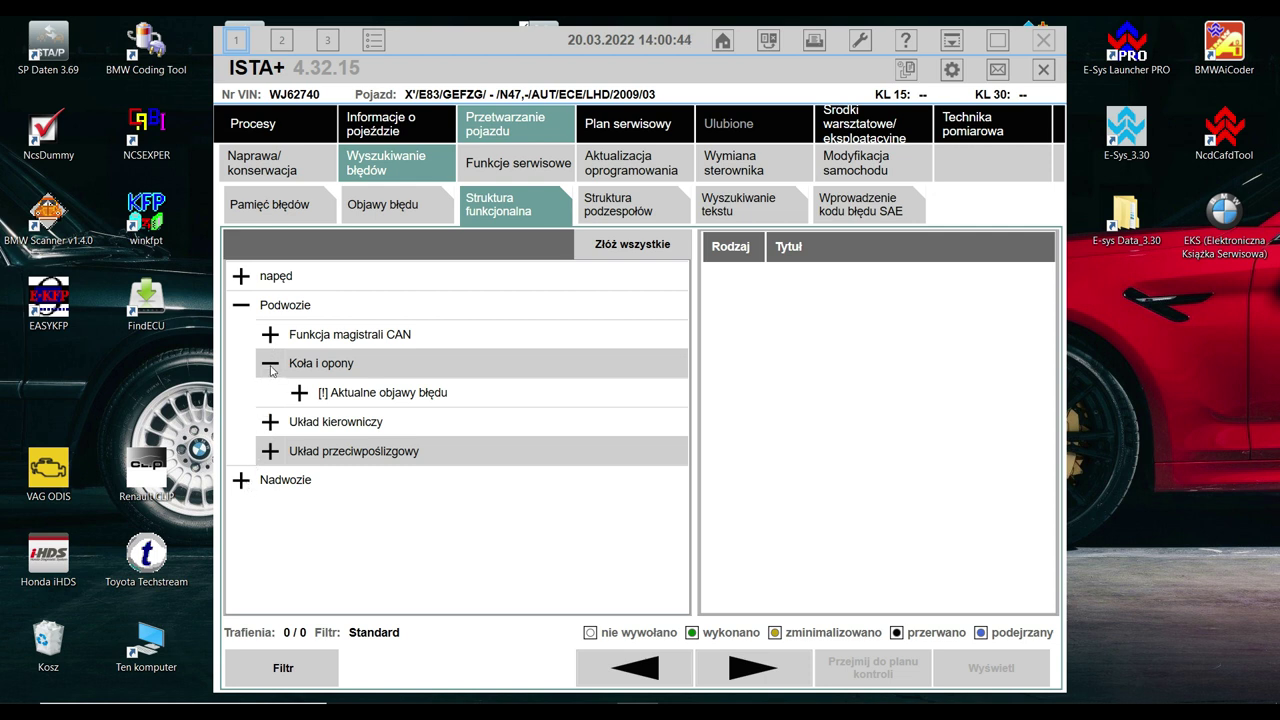
click(299, 393)
click(409, 431)
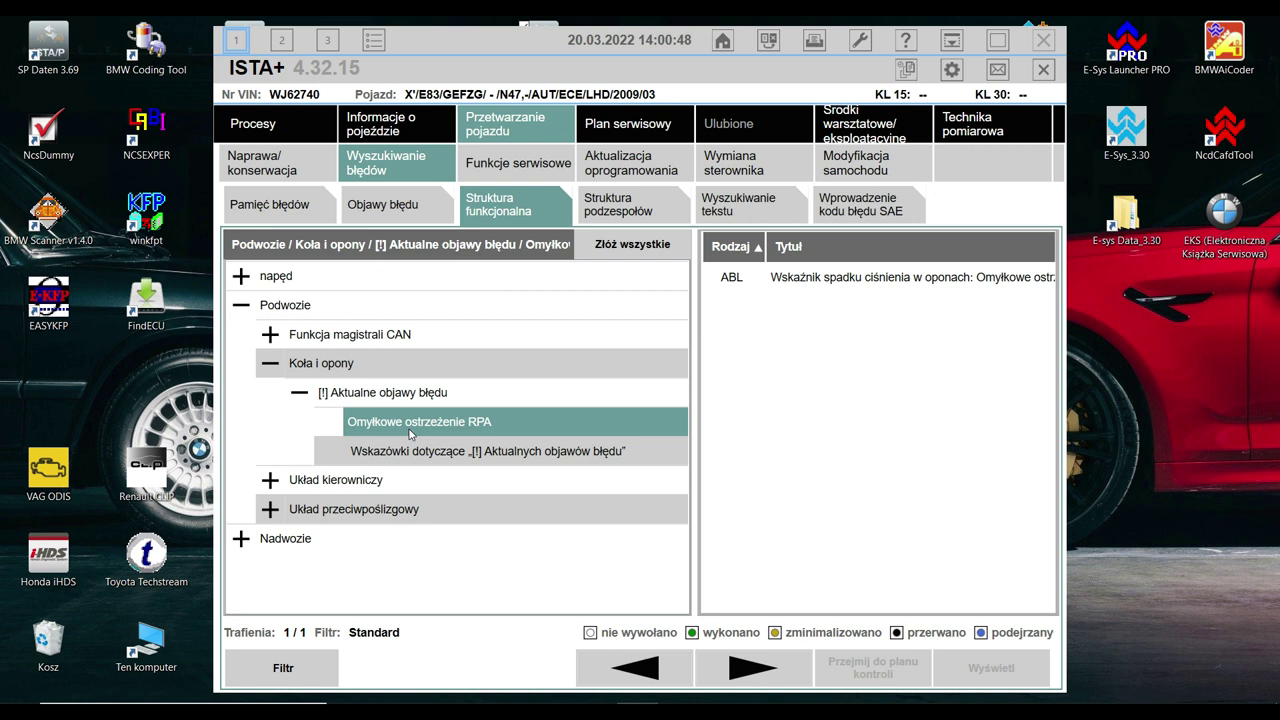
- In the component structure, expand Podzespoły and B: Czujniki, przetworniki elektryczne, and select the B1 front right wheel speed sensor
click(637, 200)
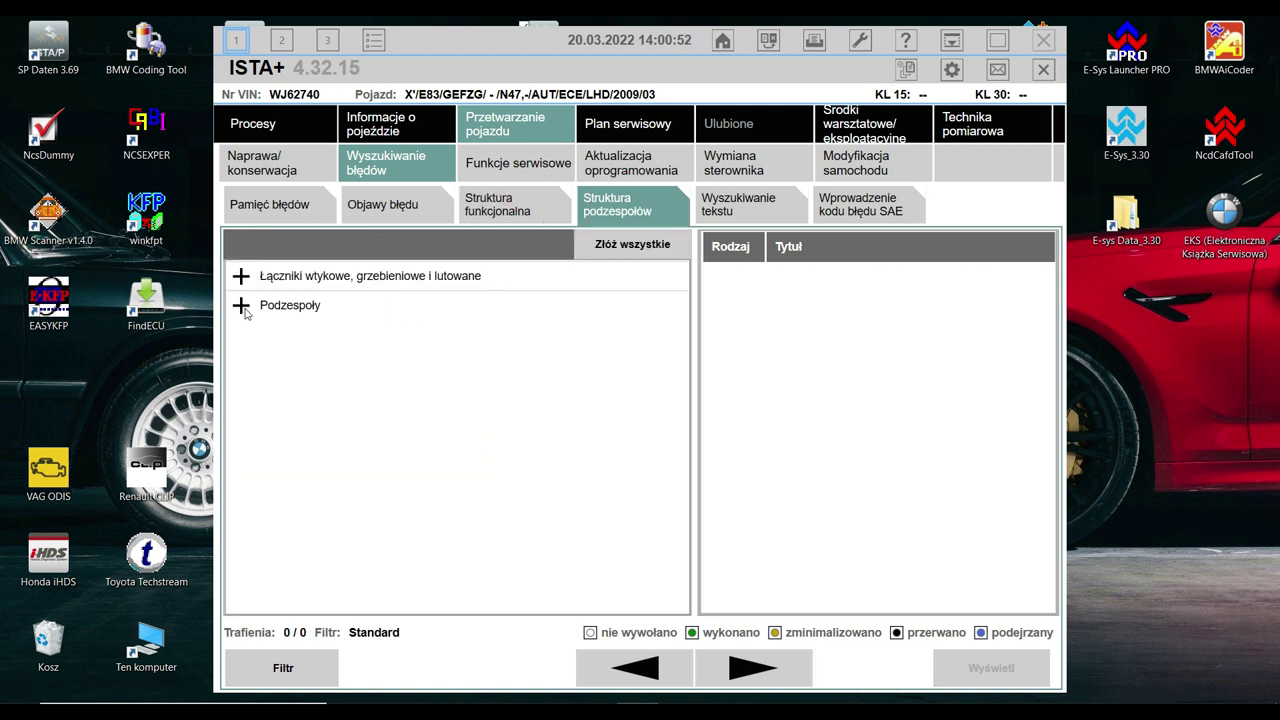
click(243, 309)
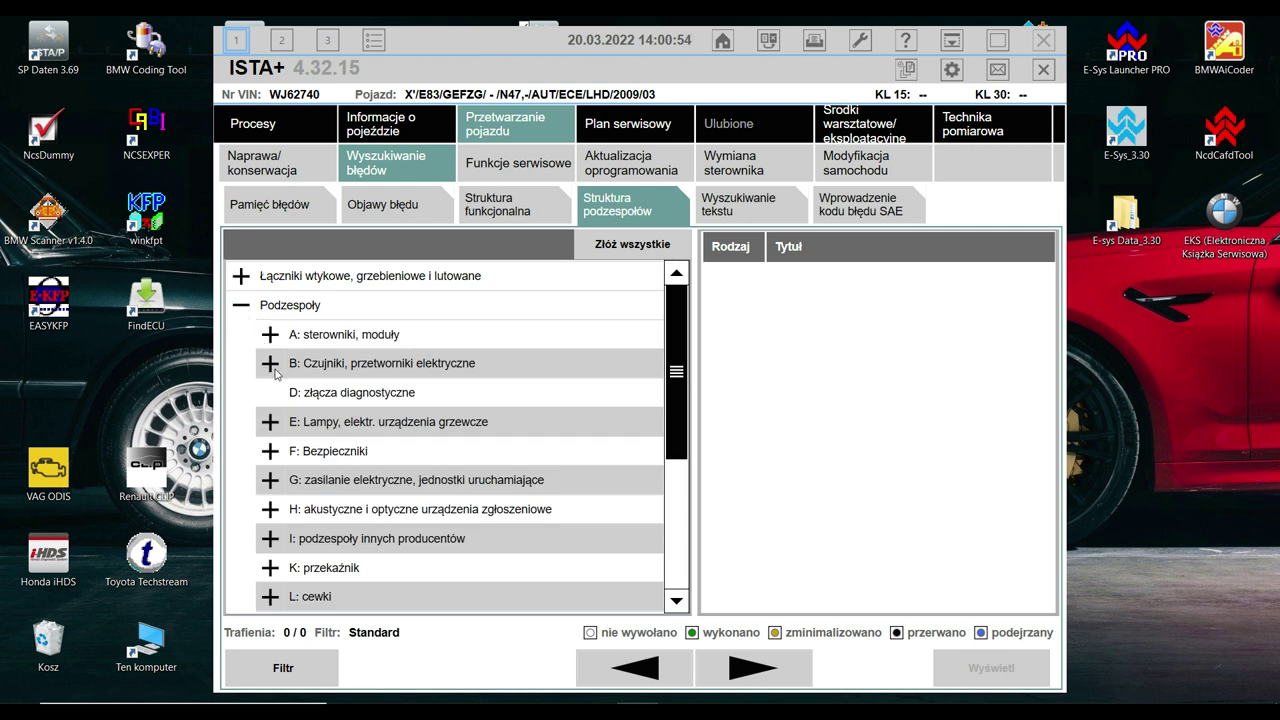
click(270, 368)
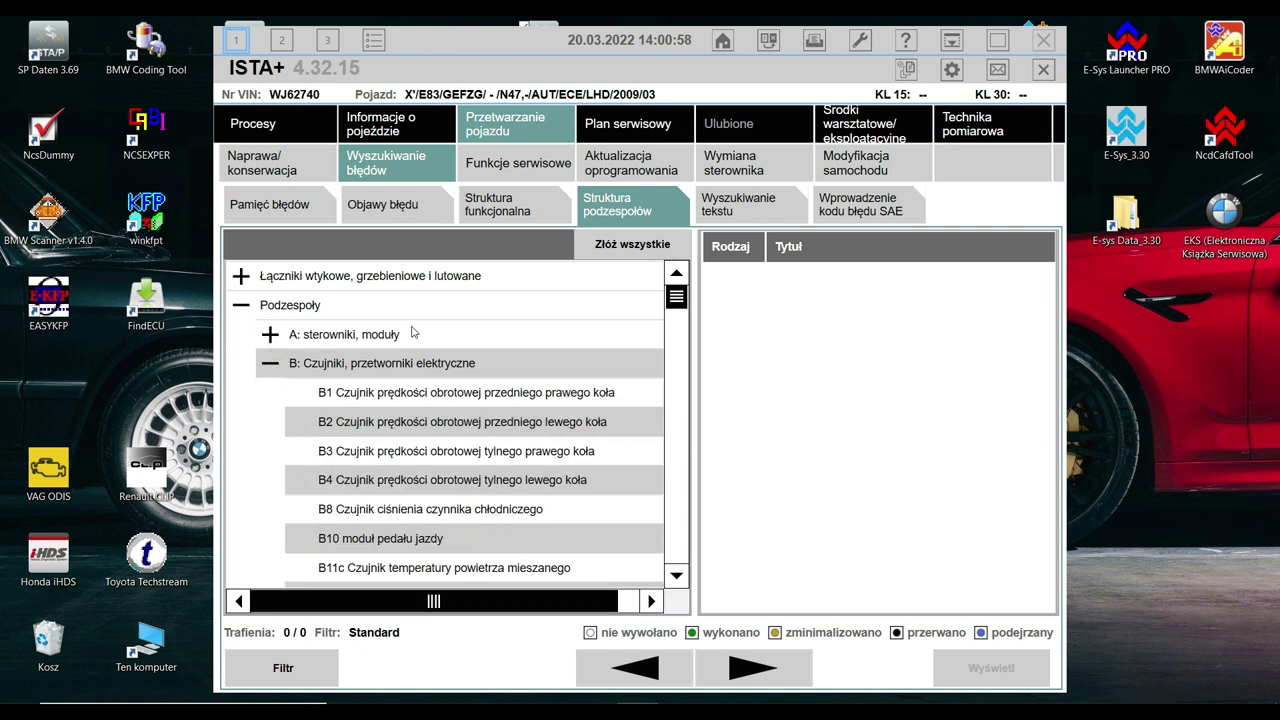
click(519, 397)
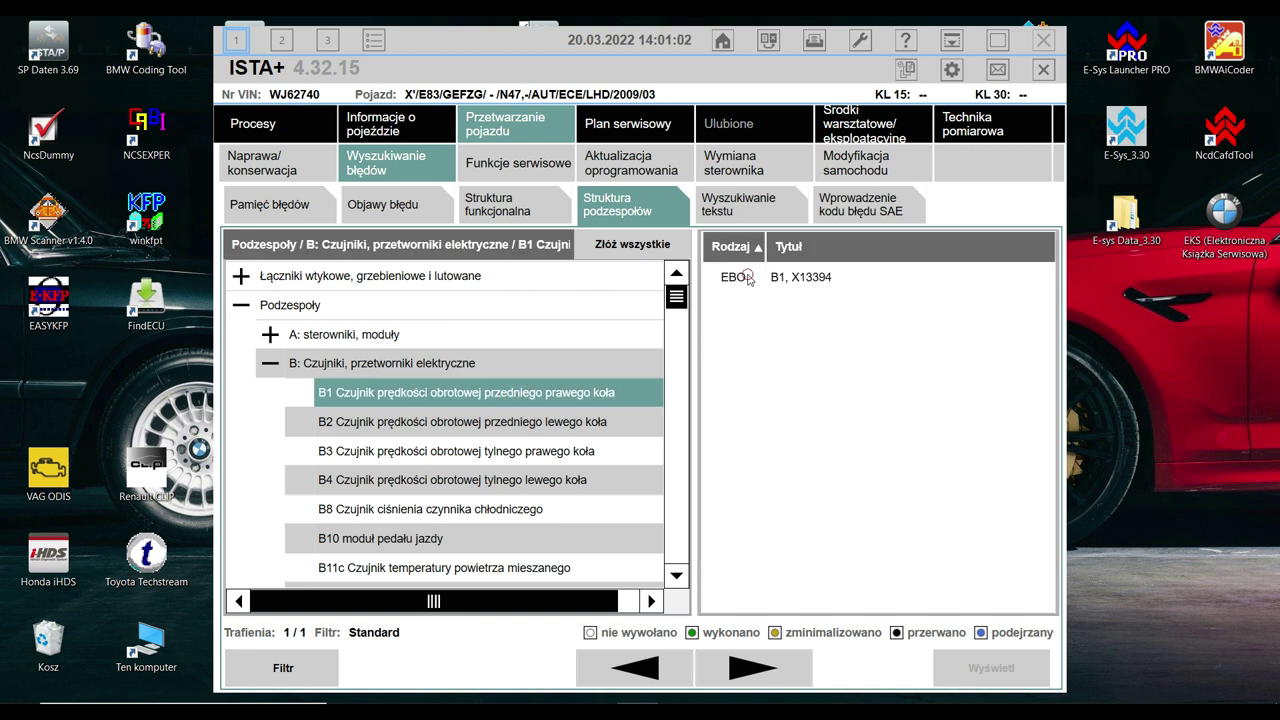
- Open the B1, X13394 installation location document for the front right wheel speed sensor, view its picture and close it
click(749, 279)
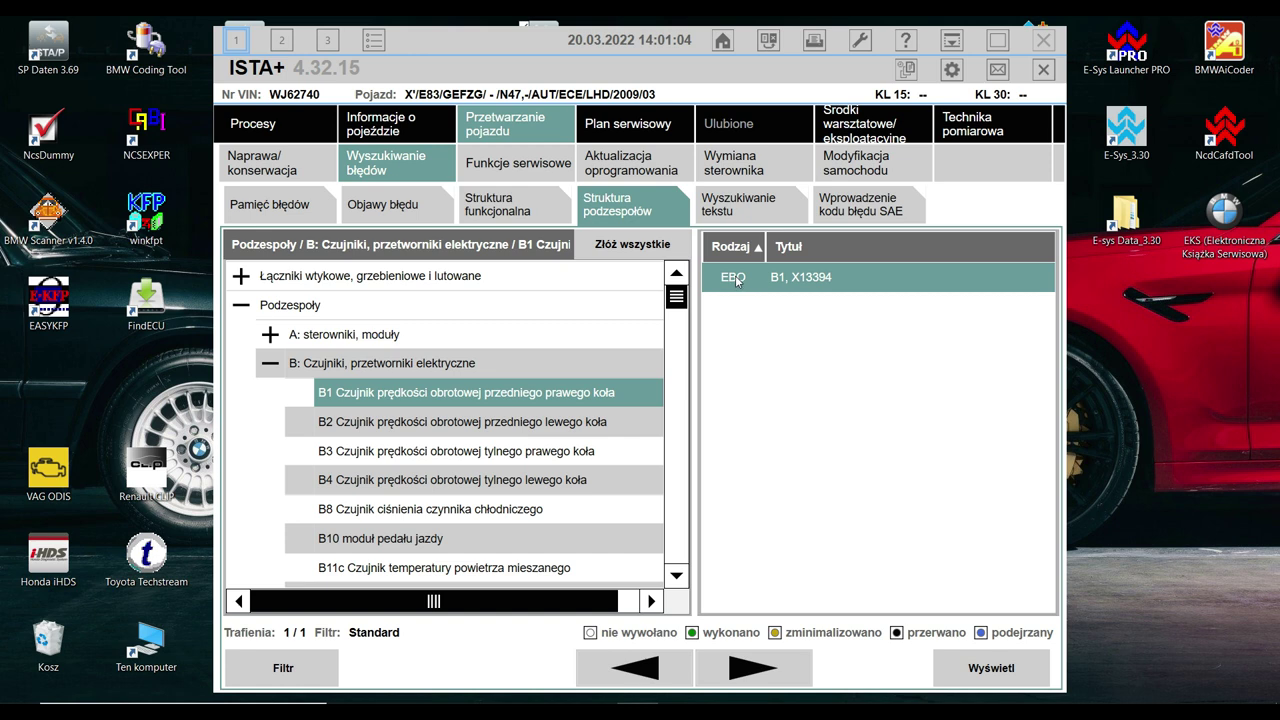
double_click(737, 282)
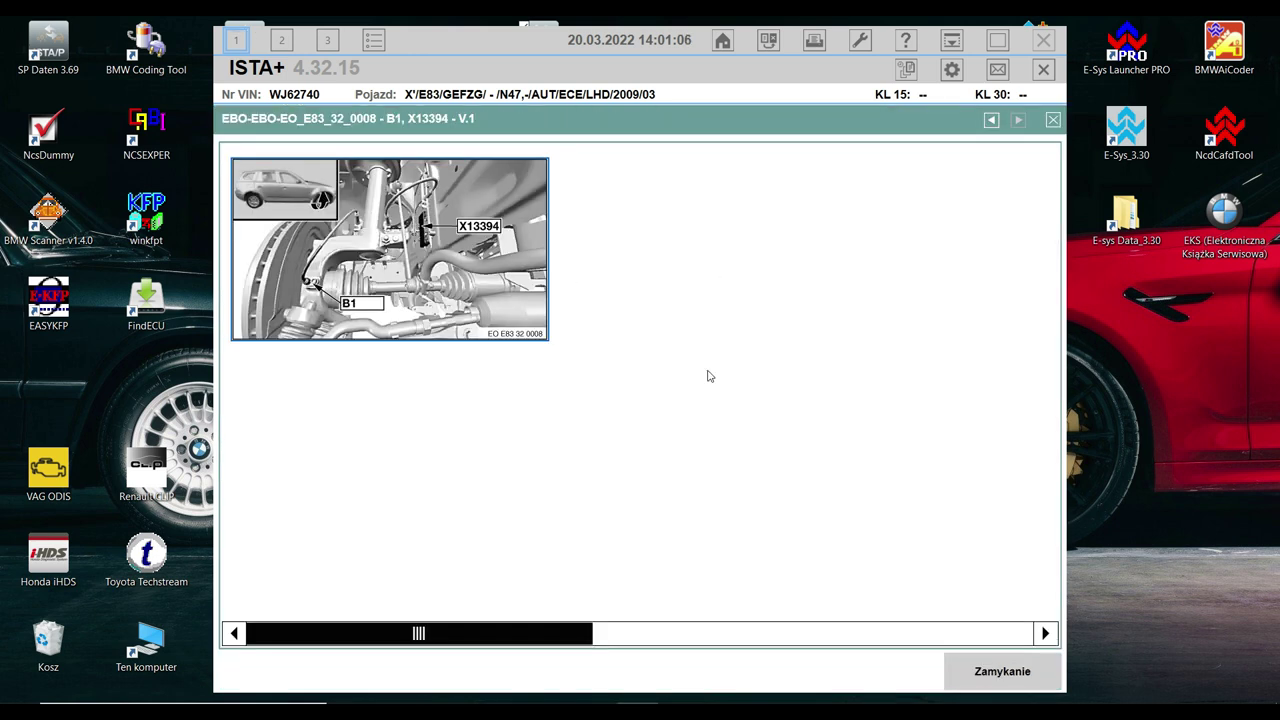
click(1003, 670)
mouse_move(676, 296)
mouse_down()
mouse_move(688, 410)
mouse_move(688, 276)
mouse_up()
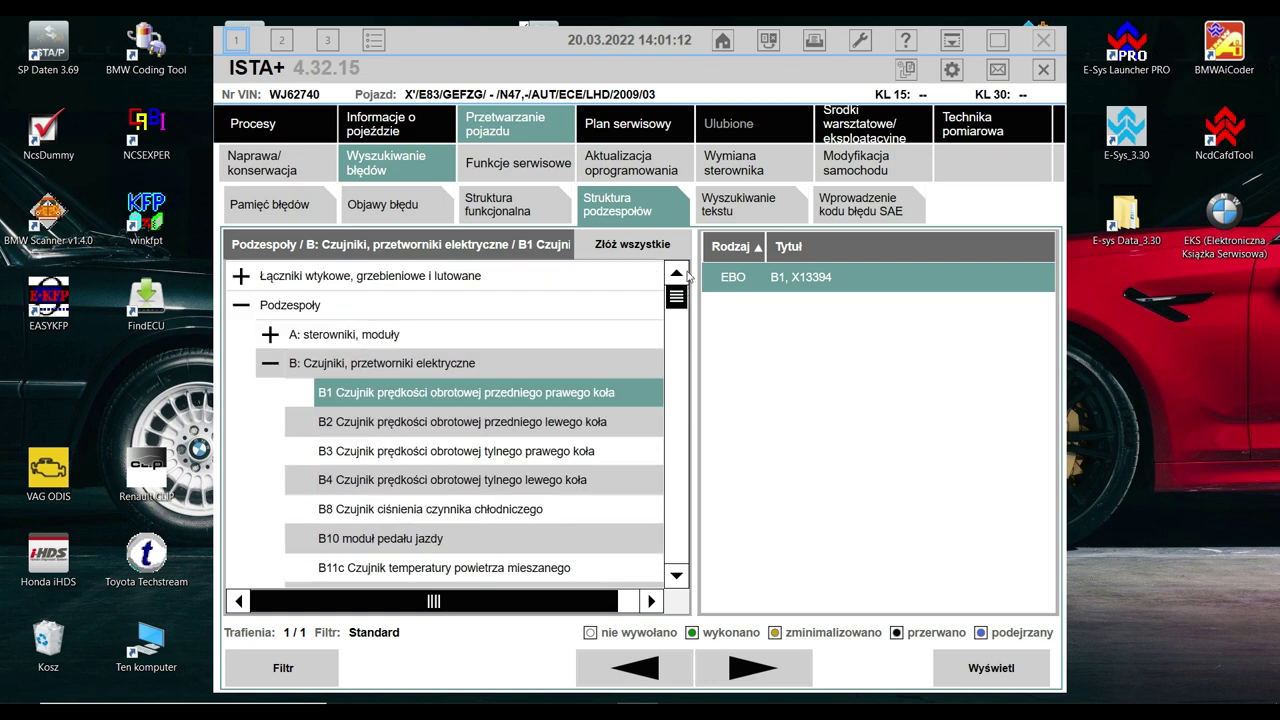
- Browse the documents listed for B: Czujniki, przetworniki elektryczne and check the Łączniki wtykowe, grzebieniowe i lutowane branch
click(422, 362)
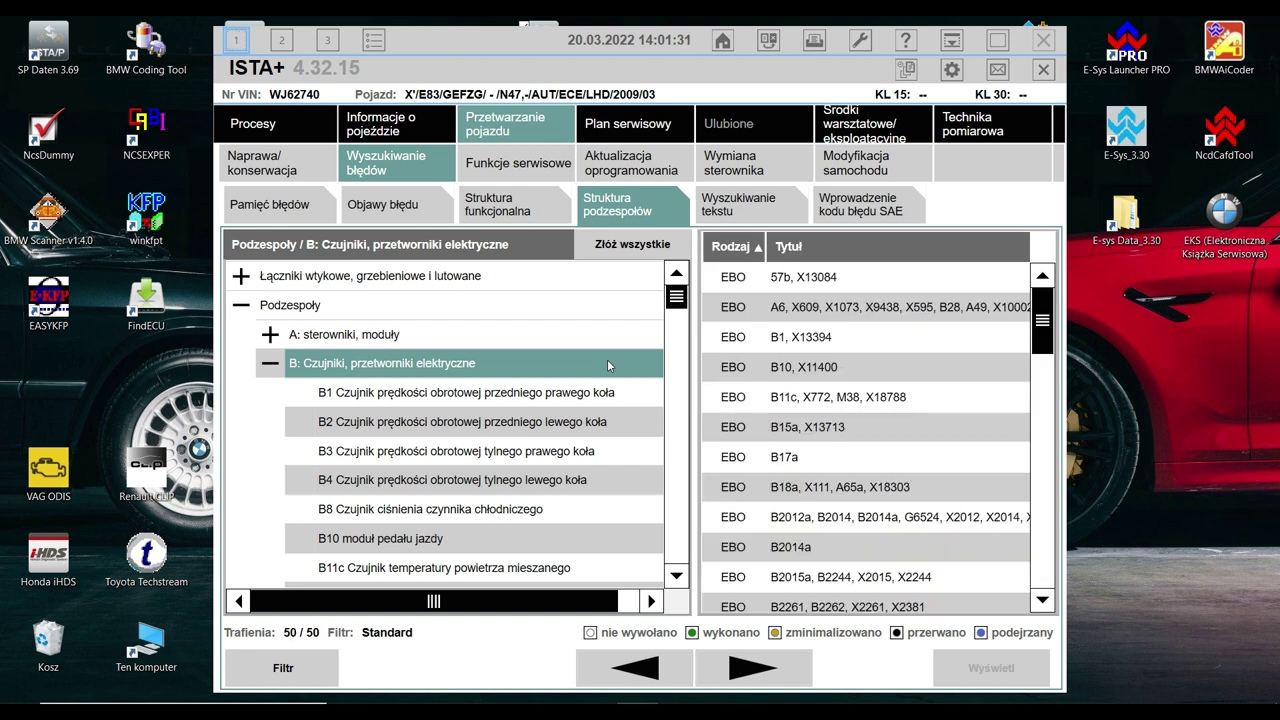
drag(1040, 315, 1088, 562)
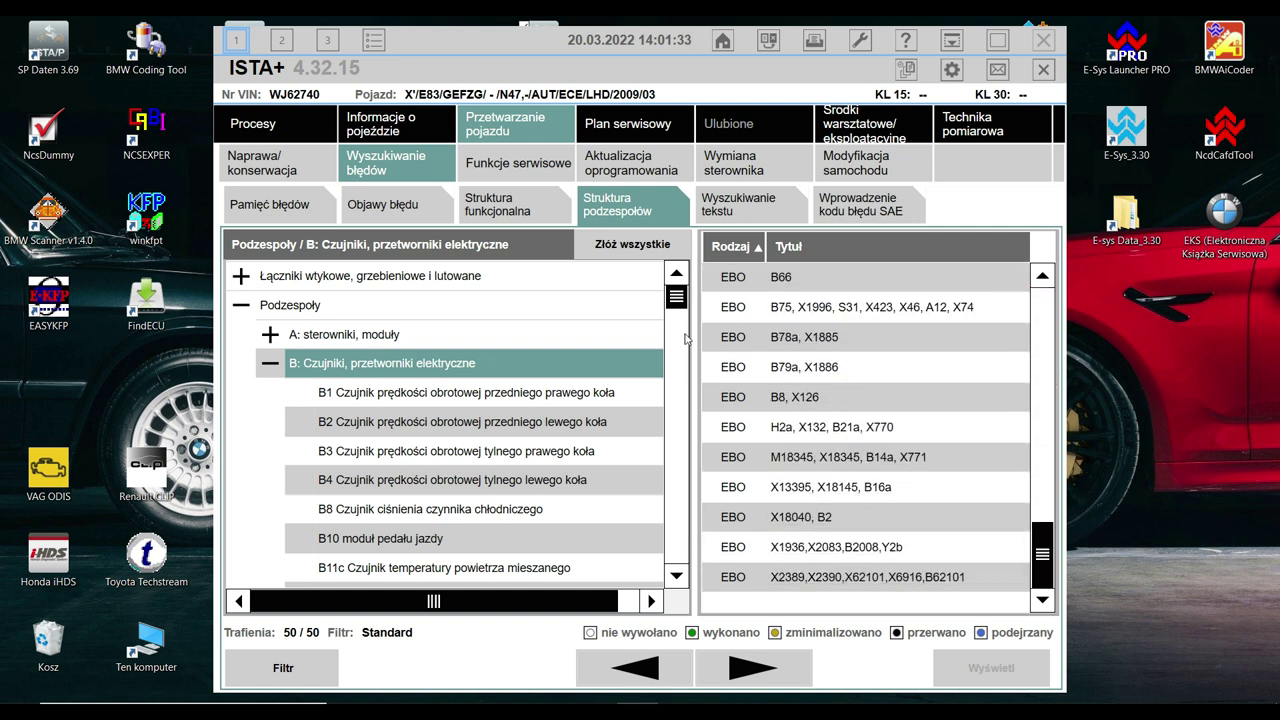
click(241, 305)
click(242, 279)
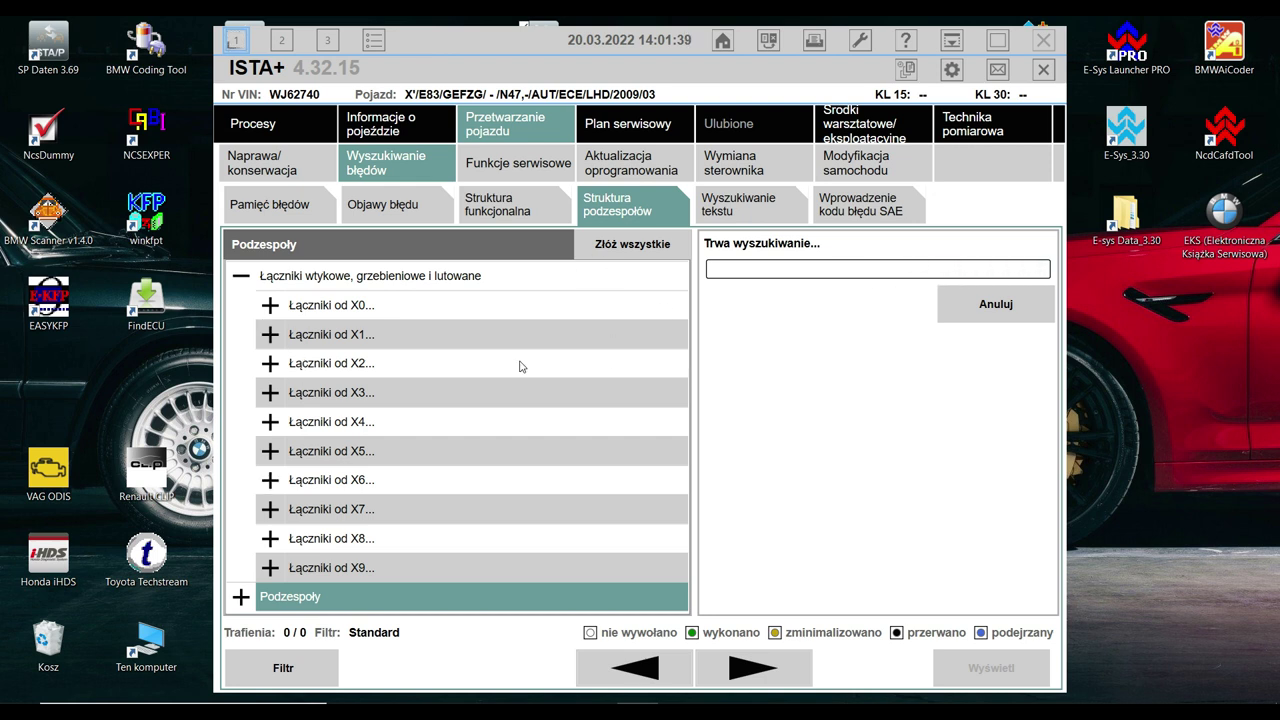
click(242, 279)
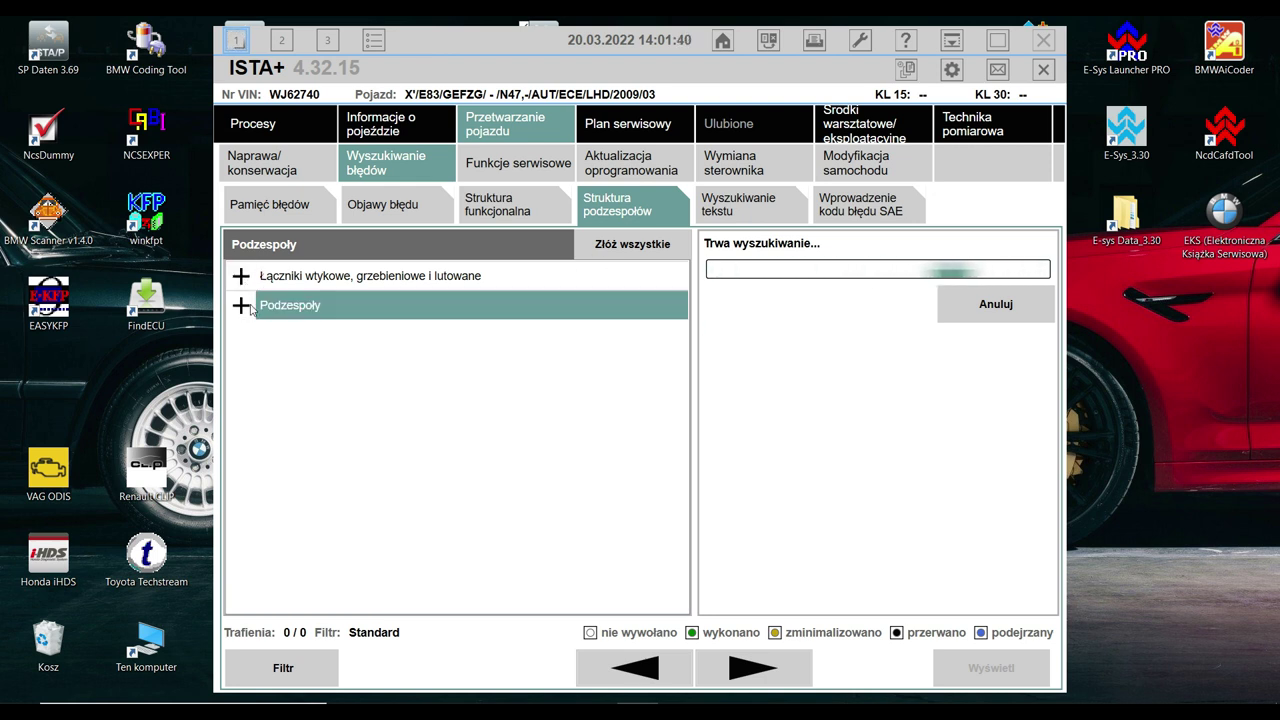
- Under Podzespoły, expand and select G: zasilanie elektryczne, jednostki uruchamiające, and browse its documents to the end
click(241, 304)
click(272, 366)
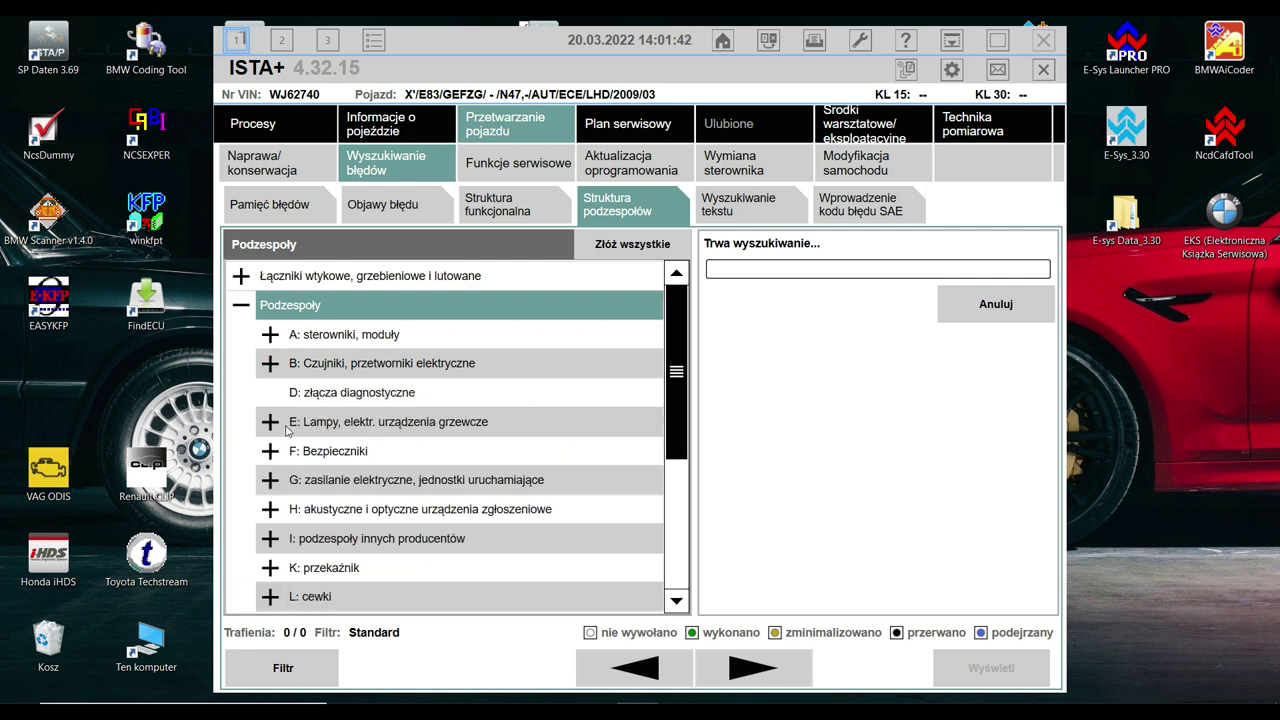
click(285, 481)
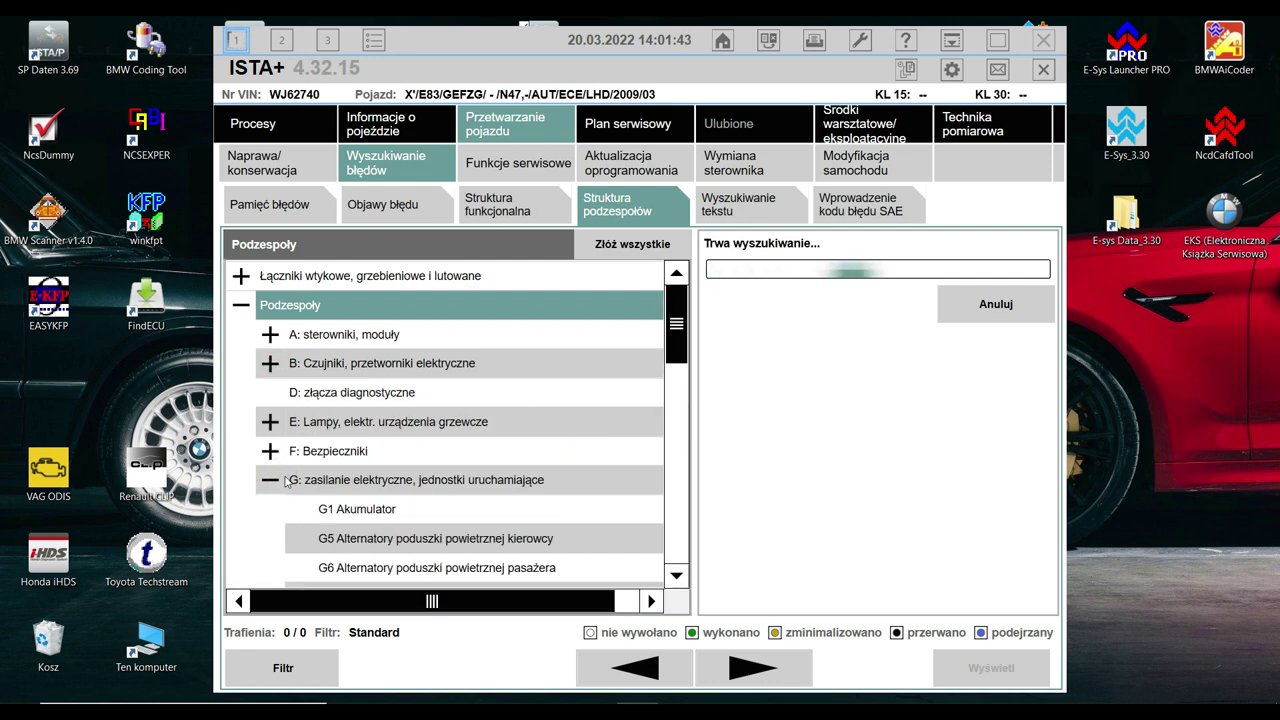
click(367, 484)
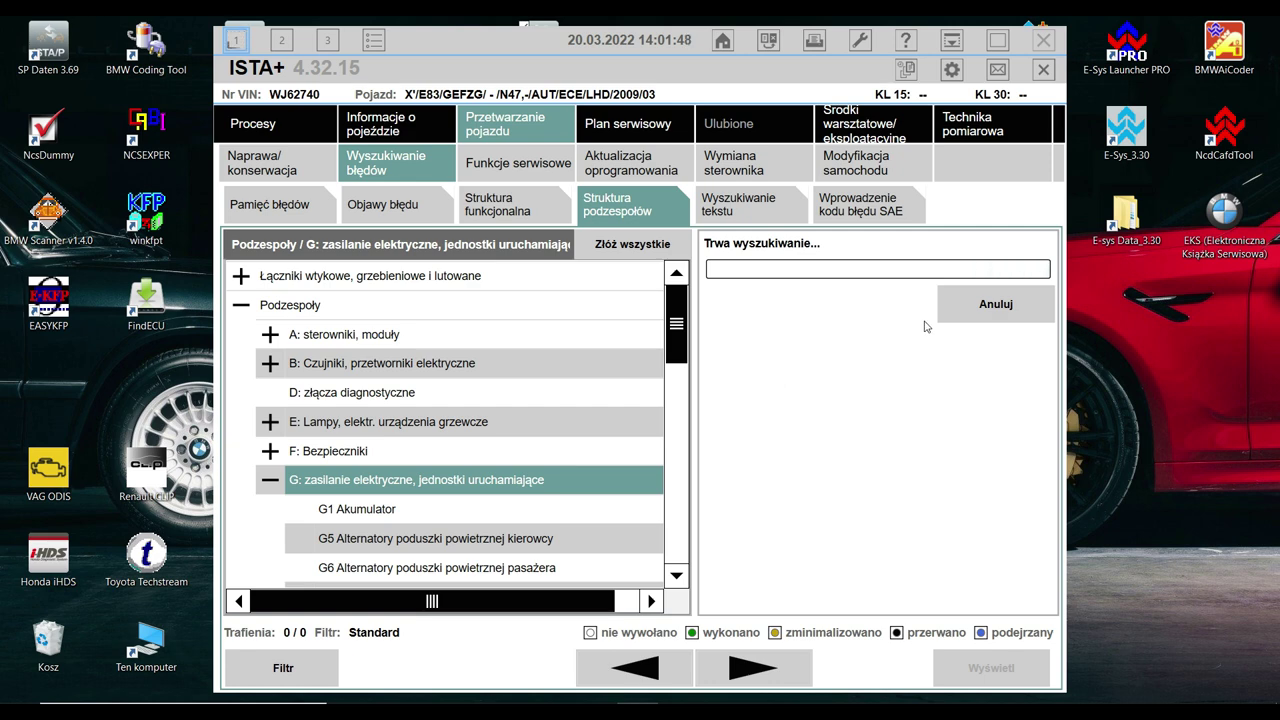
drag(1054, 316, 1070, 410)
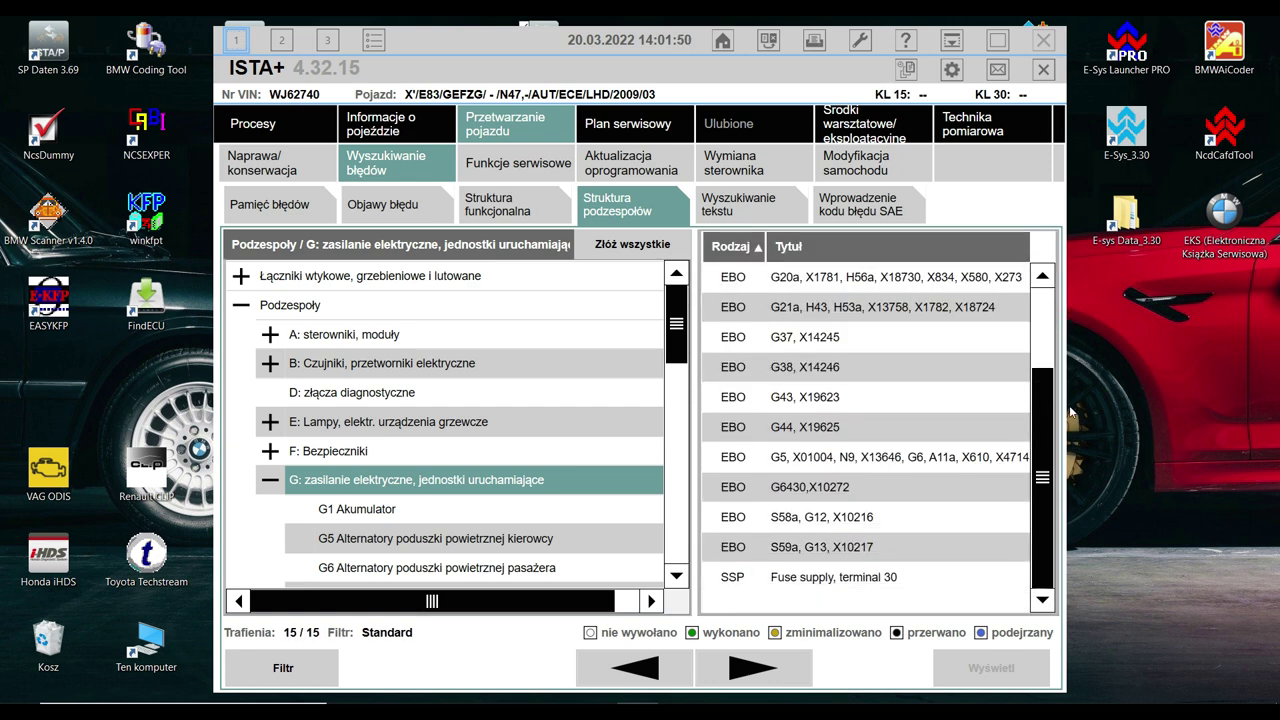
- Open the Fuse supply, terminal 30 wiring diagram and show the installation locations of the fuse box and jump-start terminal point
double_click(893, 587)
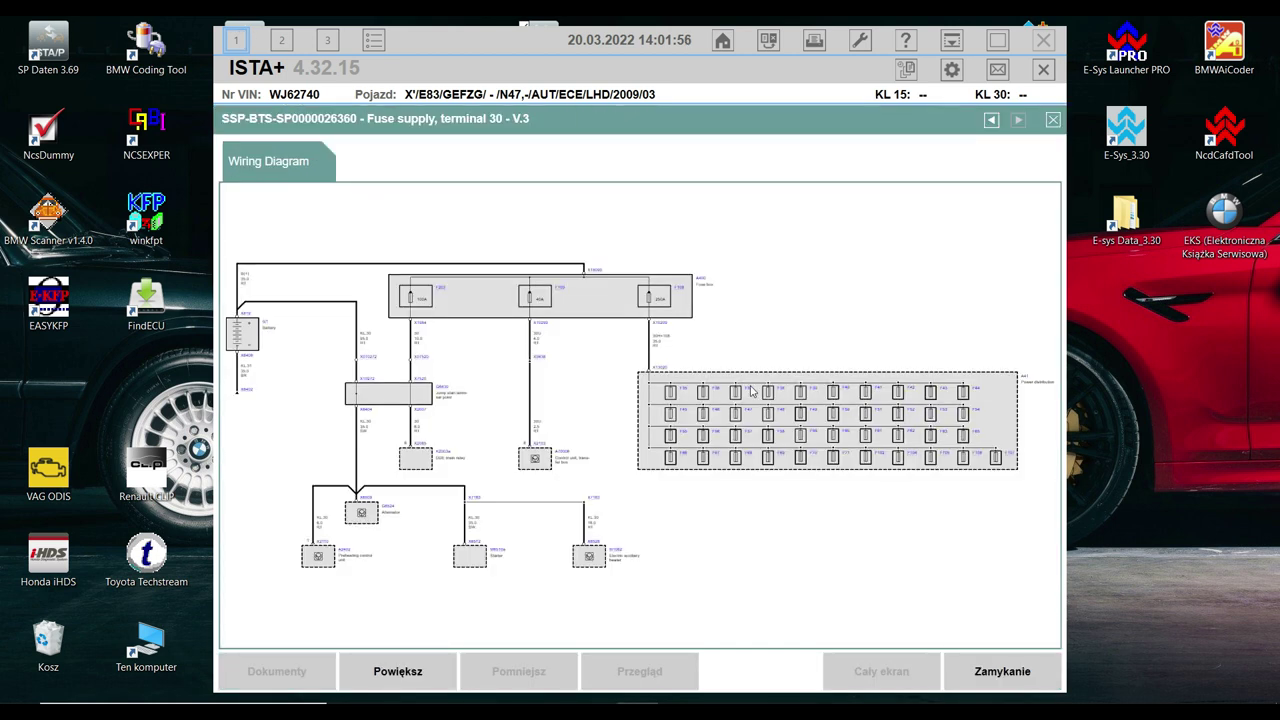
click(700, 284)
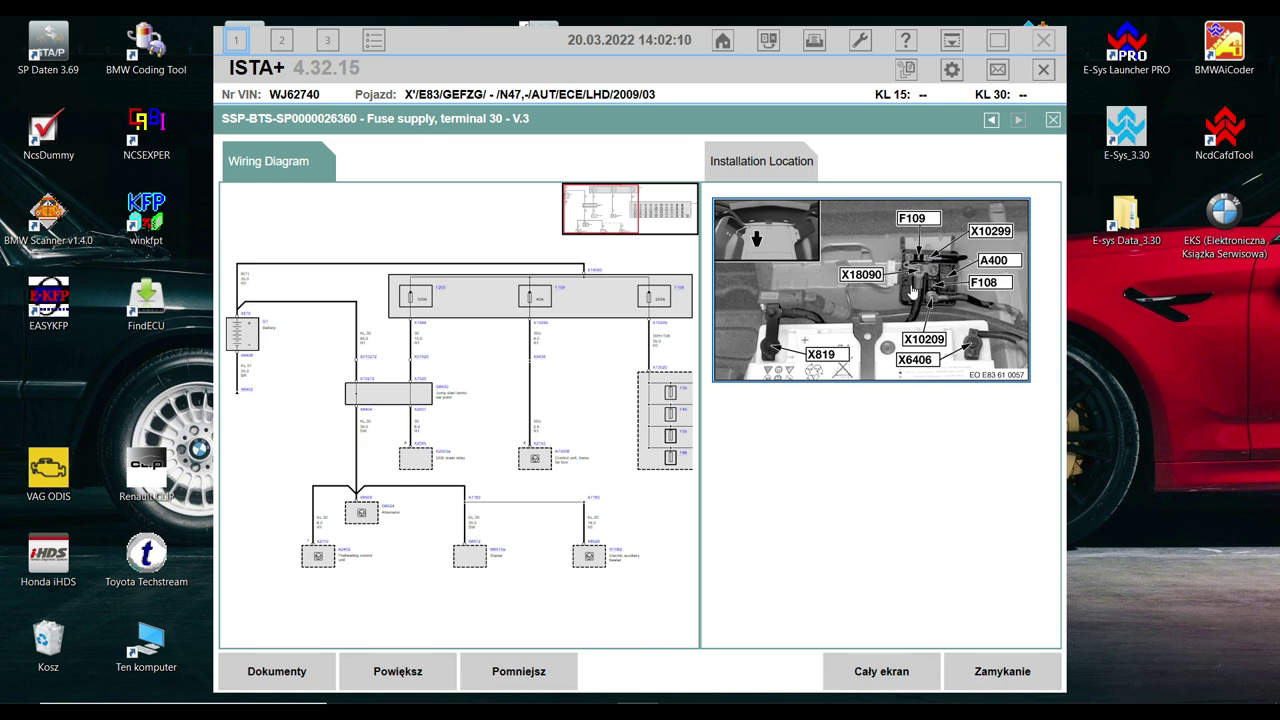
click(443, 386)
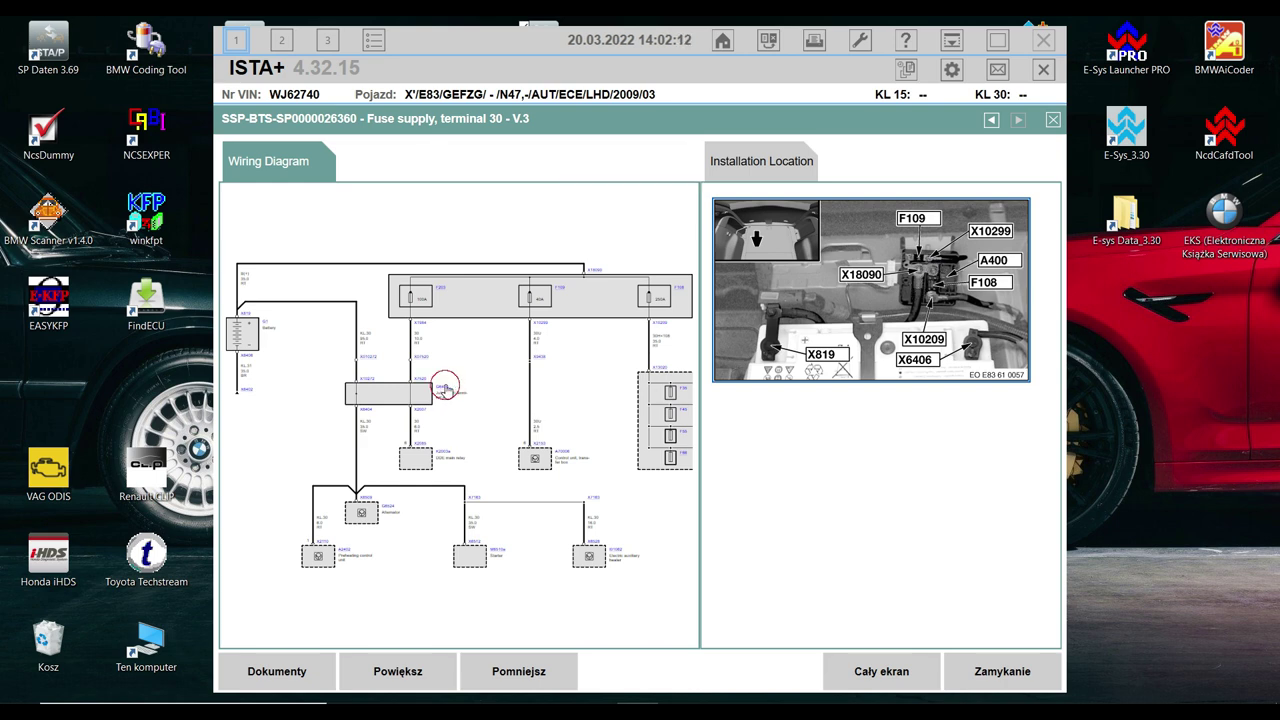
click(444, 389)
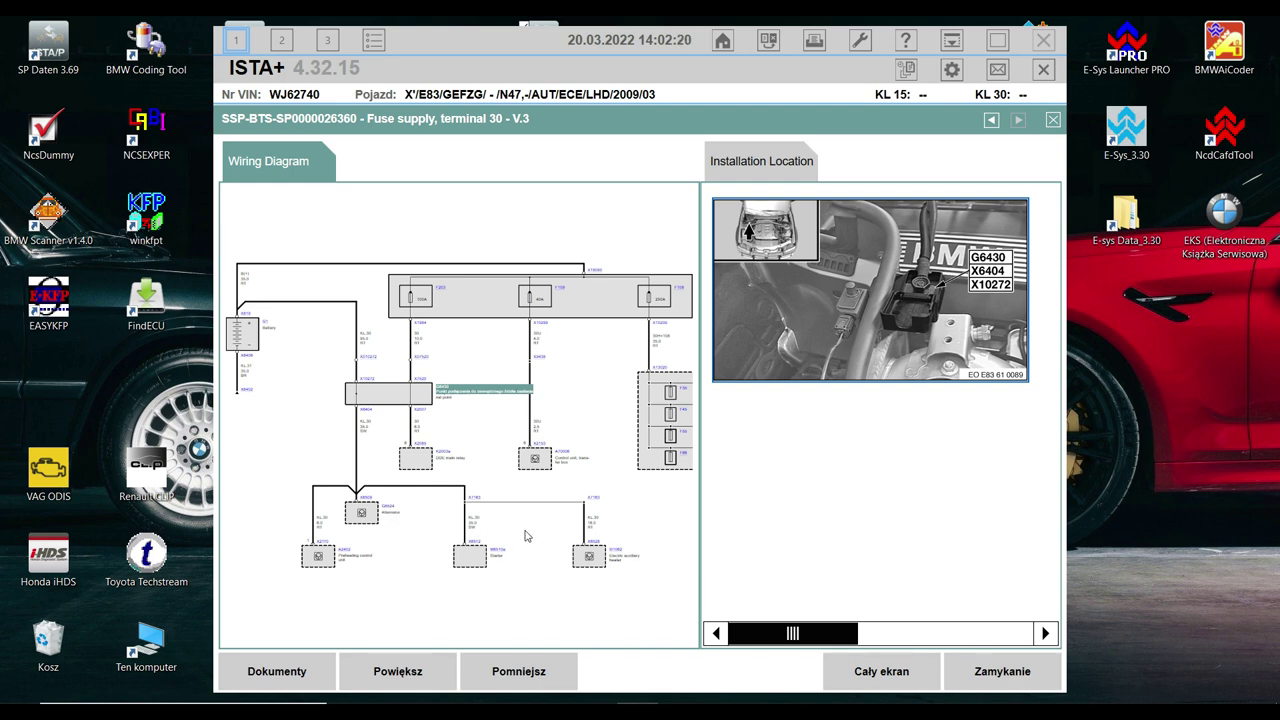
- Look up the starter and the electric auxiliary heater in the wiring diagram, and close the diagram
click(498, 549)
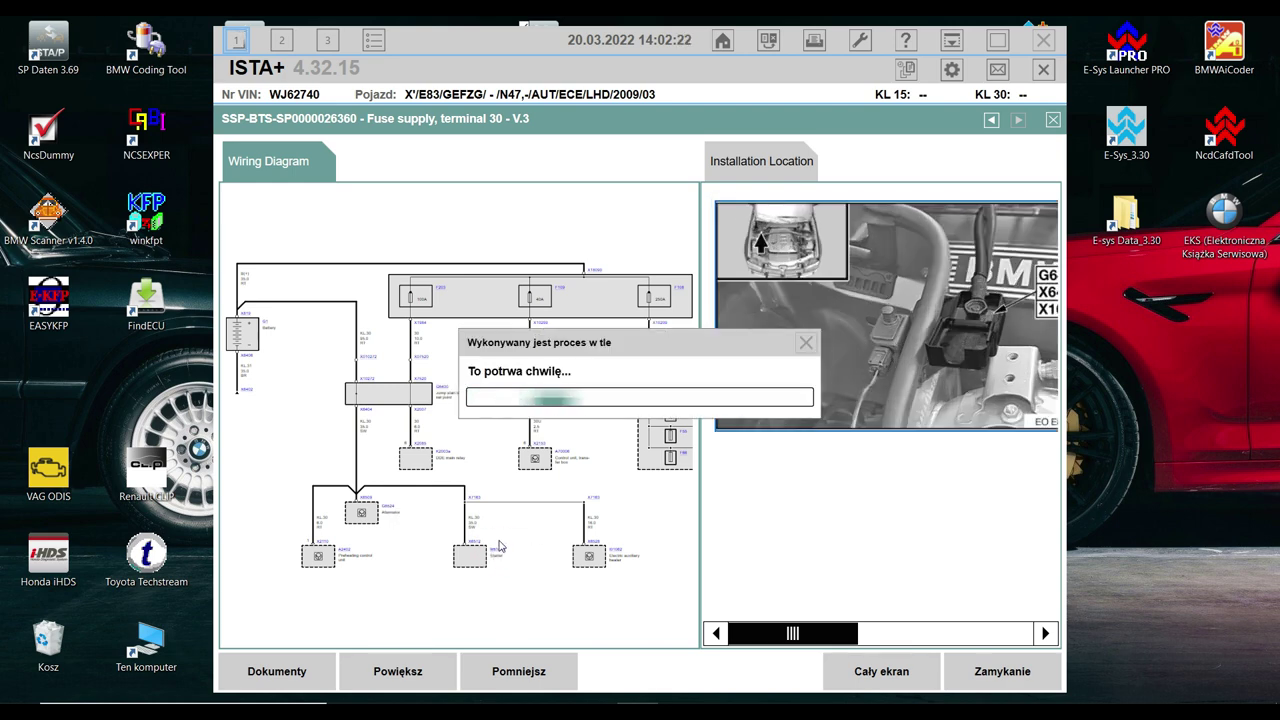
click(762, 499)
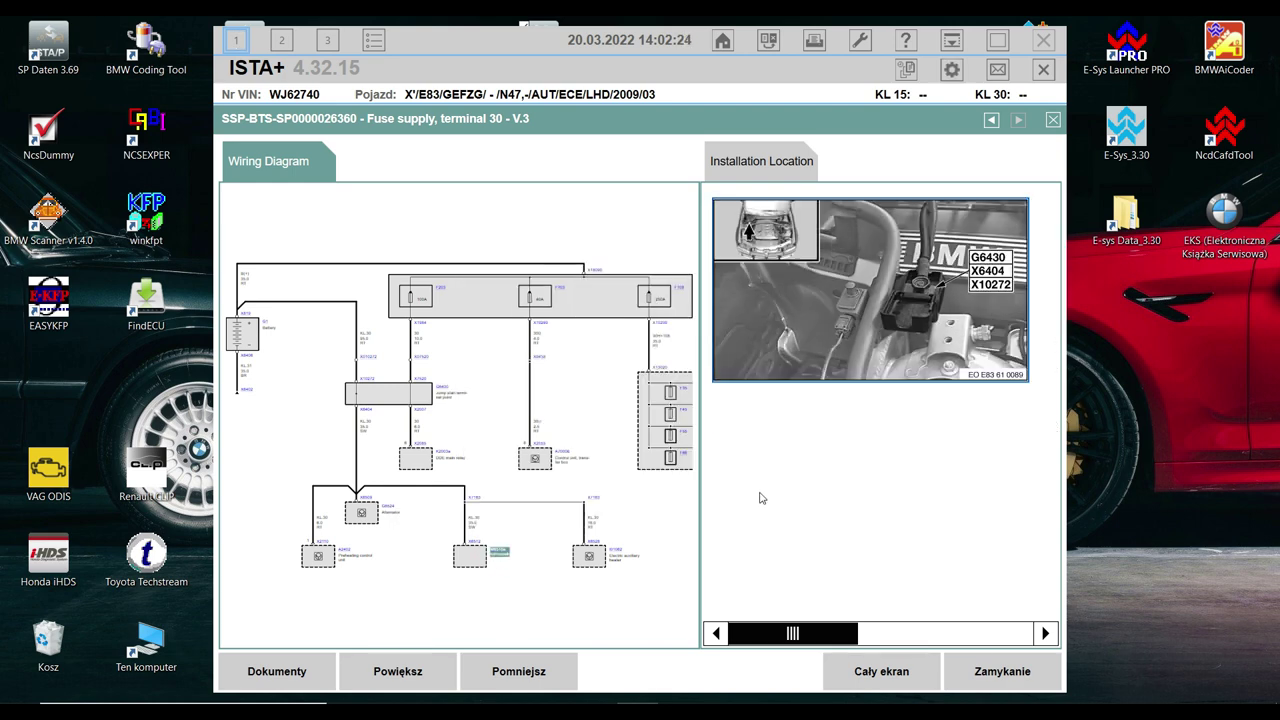
click(618, 550)
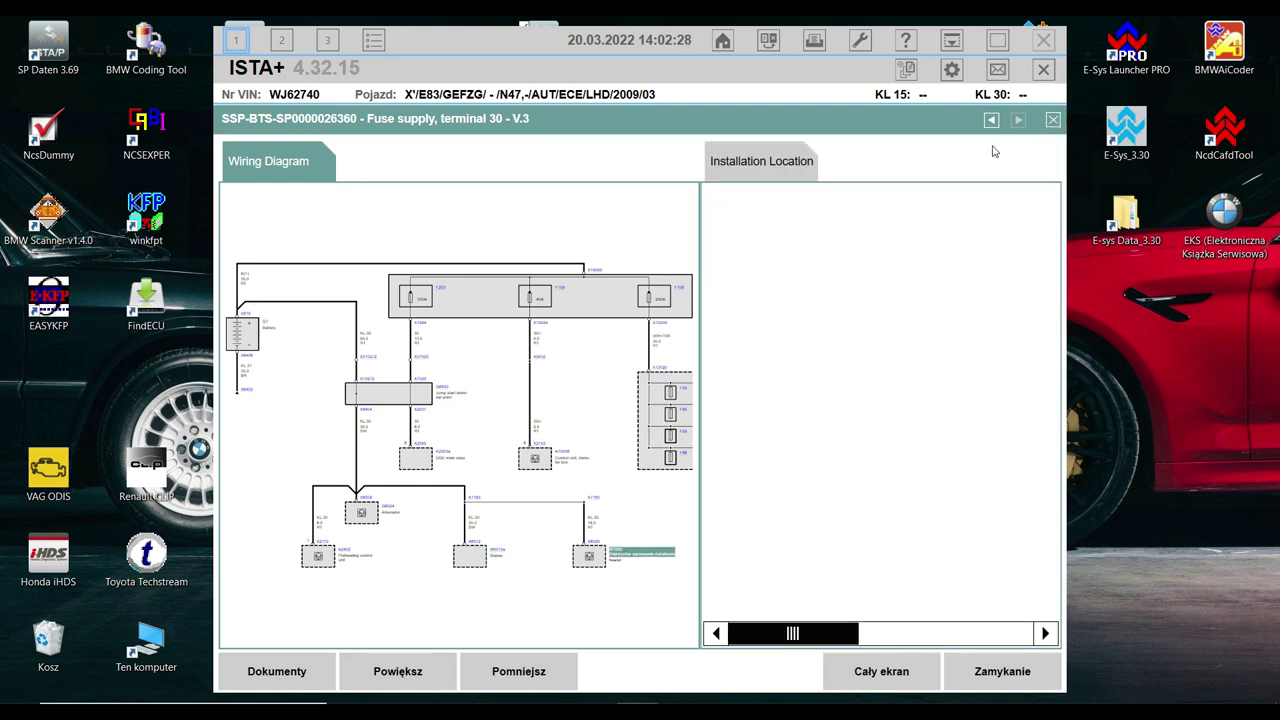
click(1053, 119)
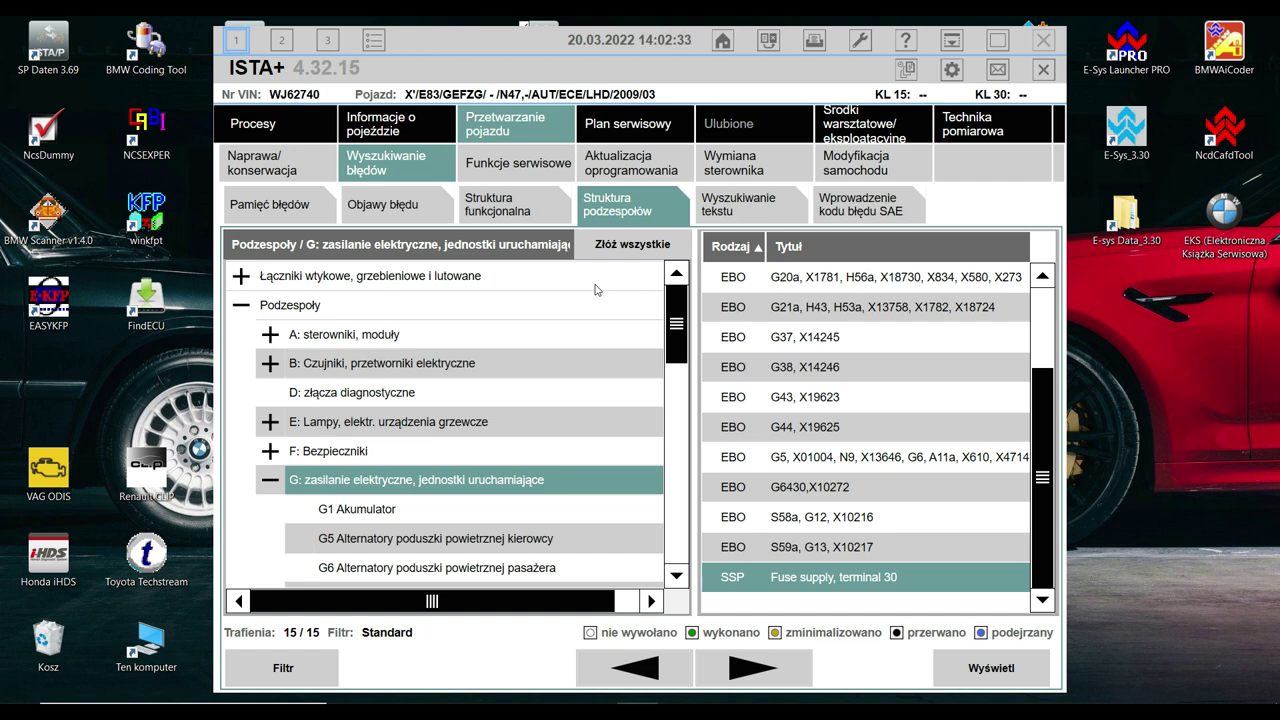
- In the service functions, expand napęd and Sterowanie skrzyni biegów VTG, and check the procedures for Naprawa and wymiana oleju
click(516, 172)
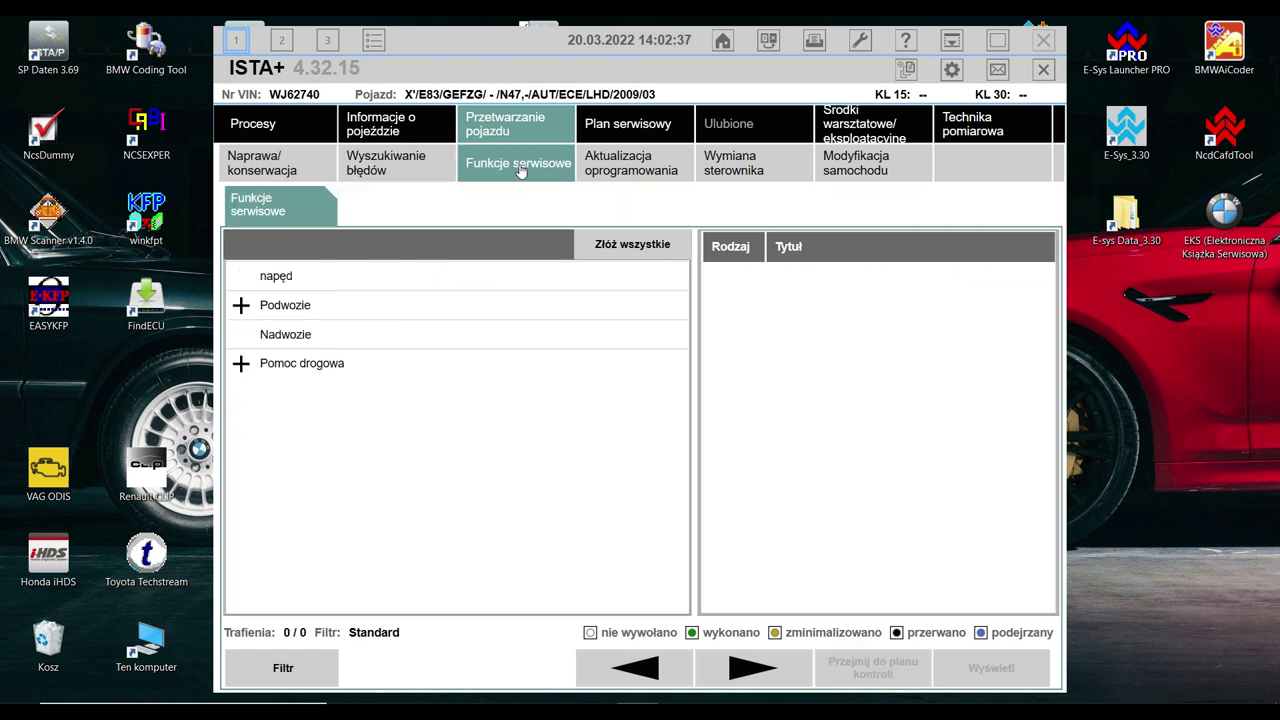
click(243, 279)
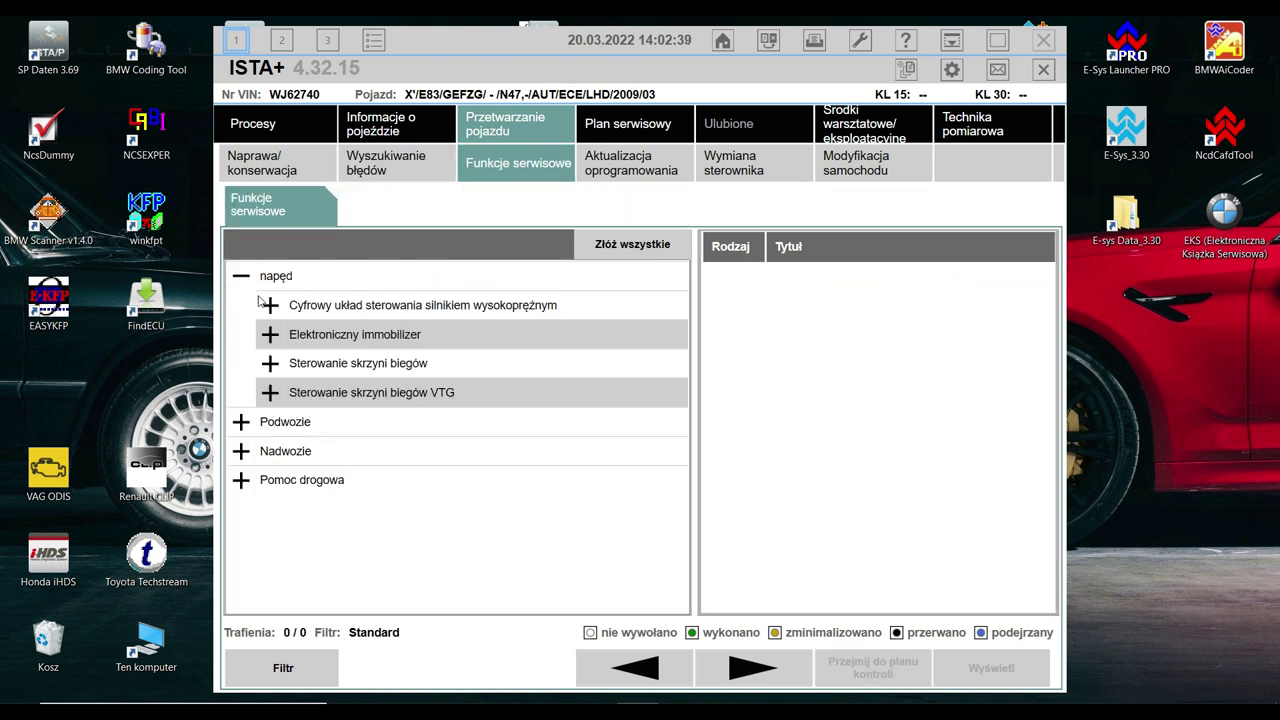
click(271, 391)
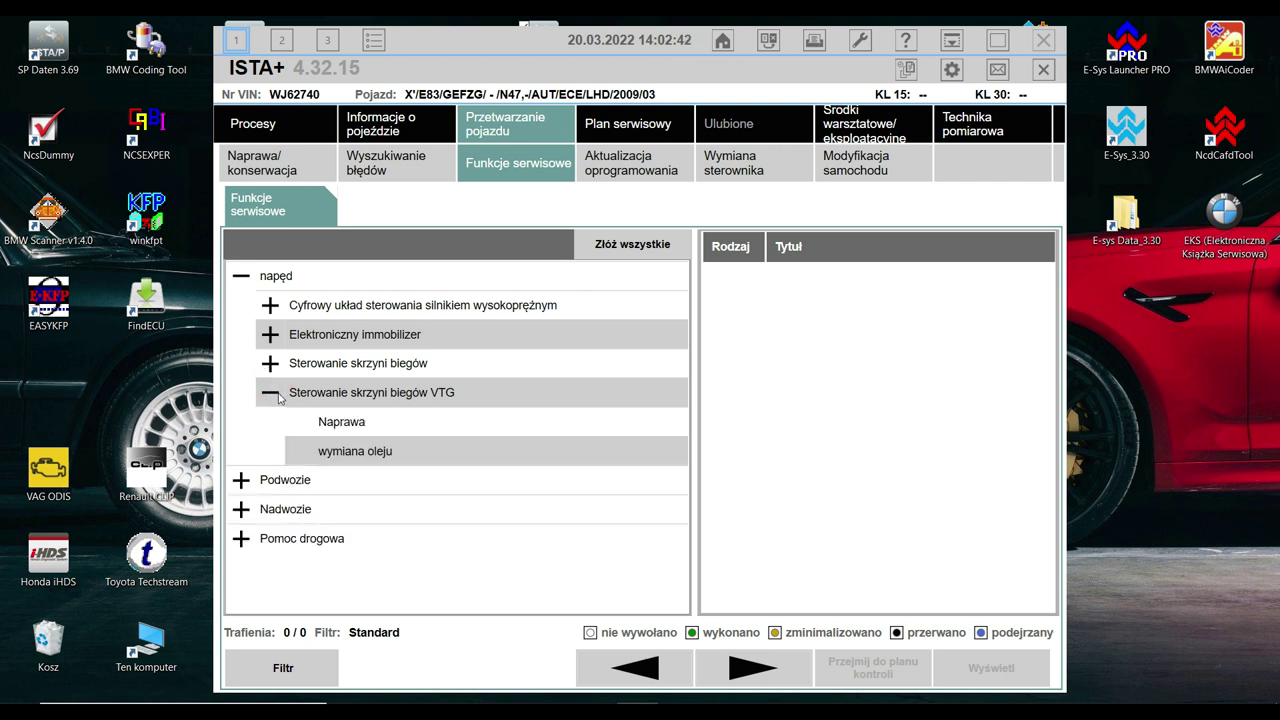
click(348, 428)
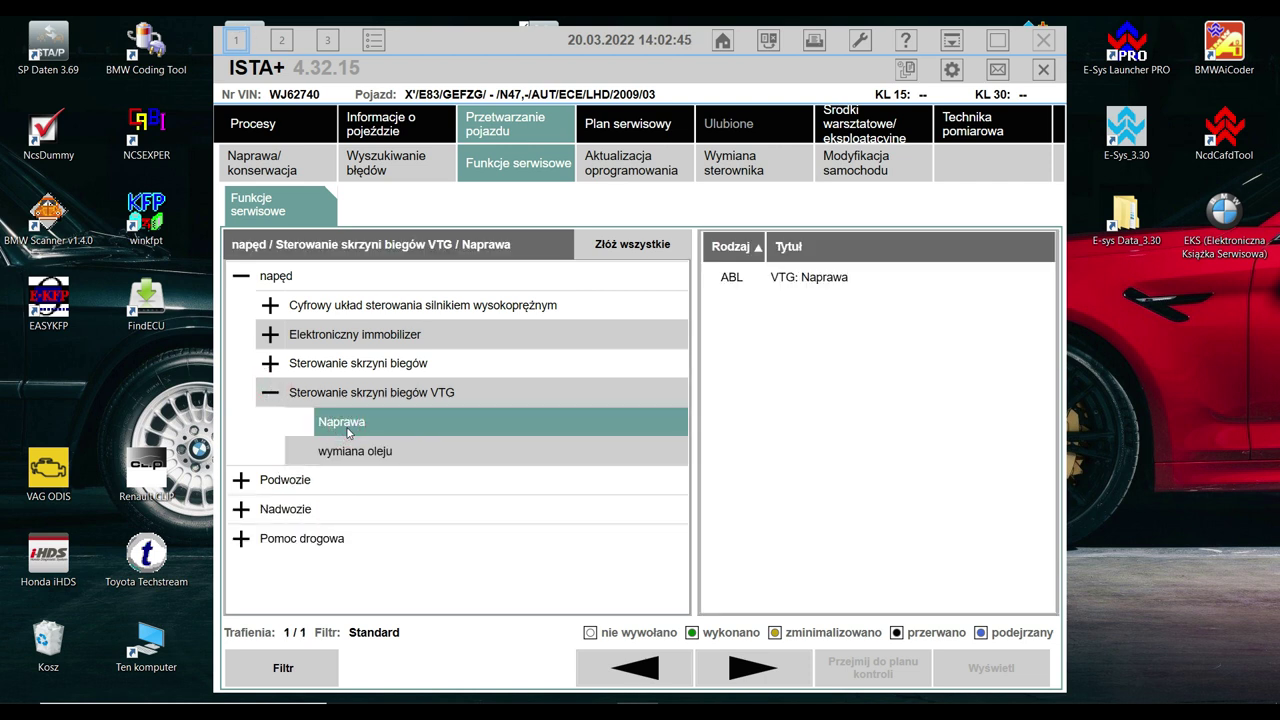
click(797, 283)
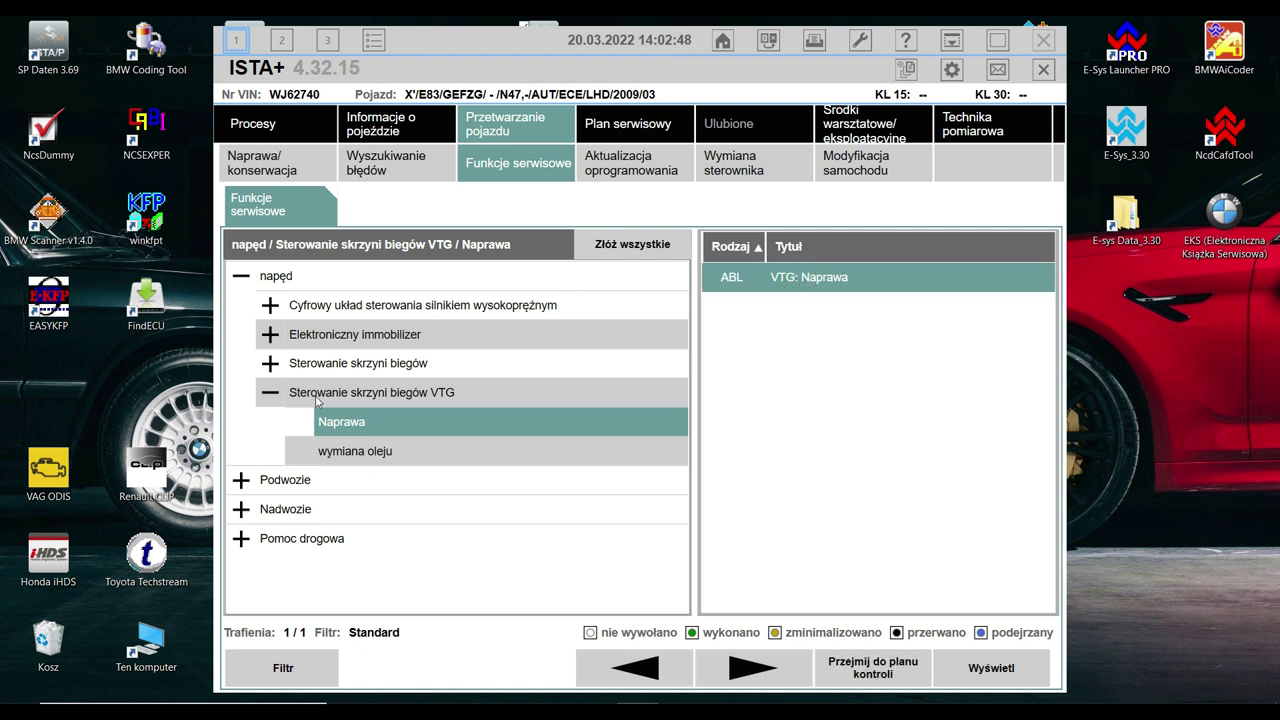
click(340, 451)
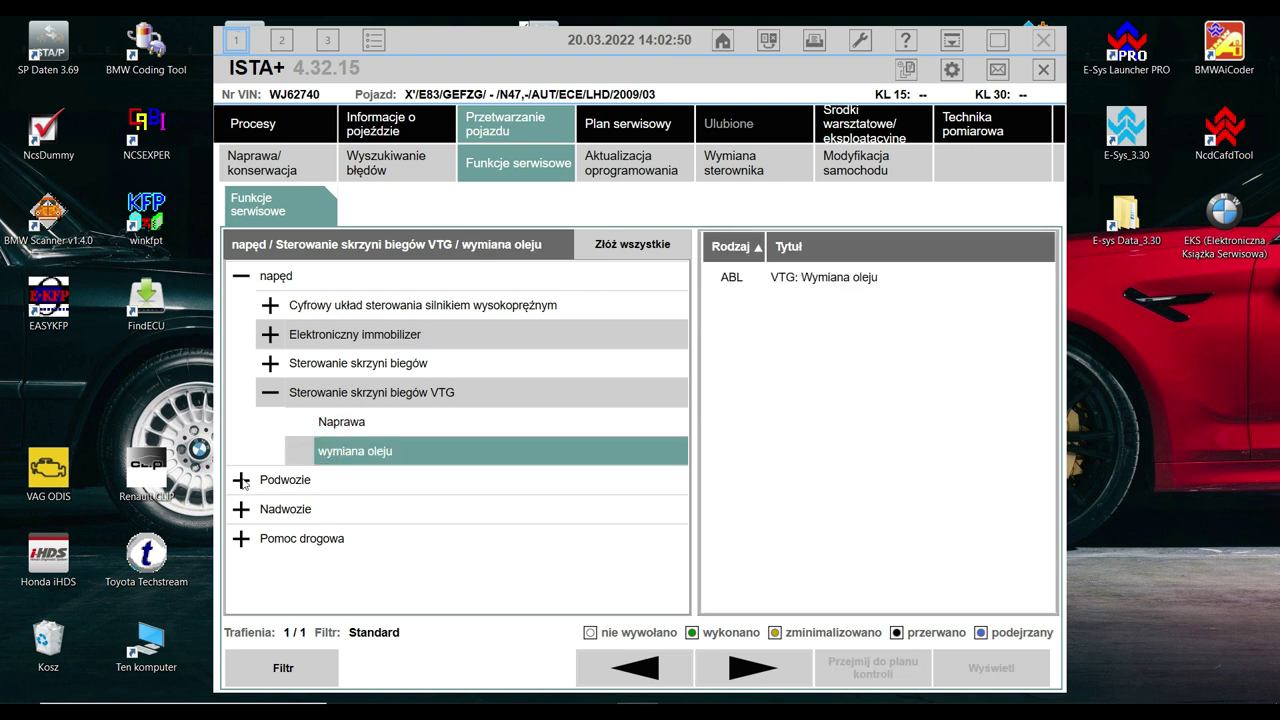
- Expand Cyfrowy układ sterowania silnikiem wysokoprężnym and check Wyzeruj wartości korekcji wtryskiwaczy and Pomiar nierównomierności pracy silnika
click(270, 305)
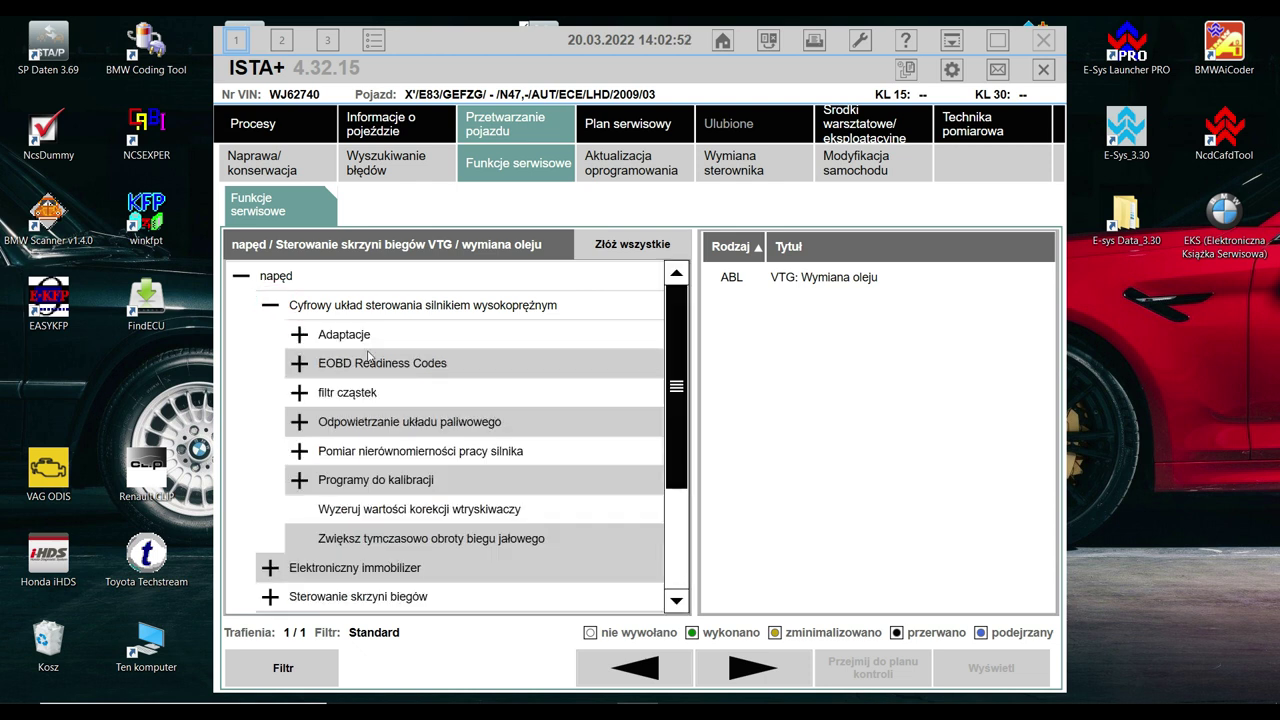
click(457, 518)
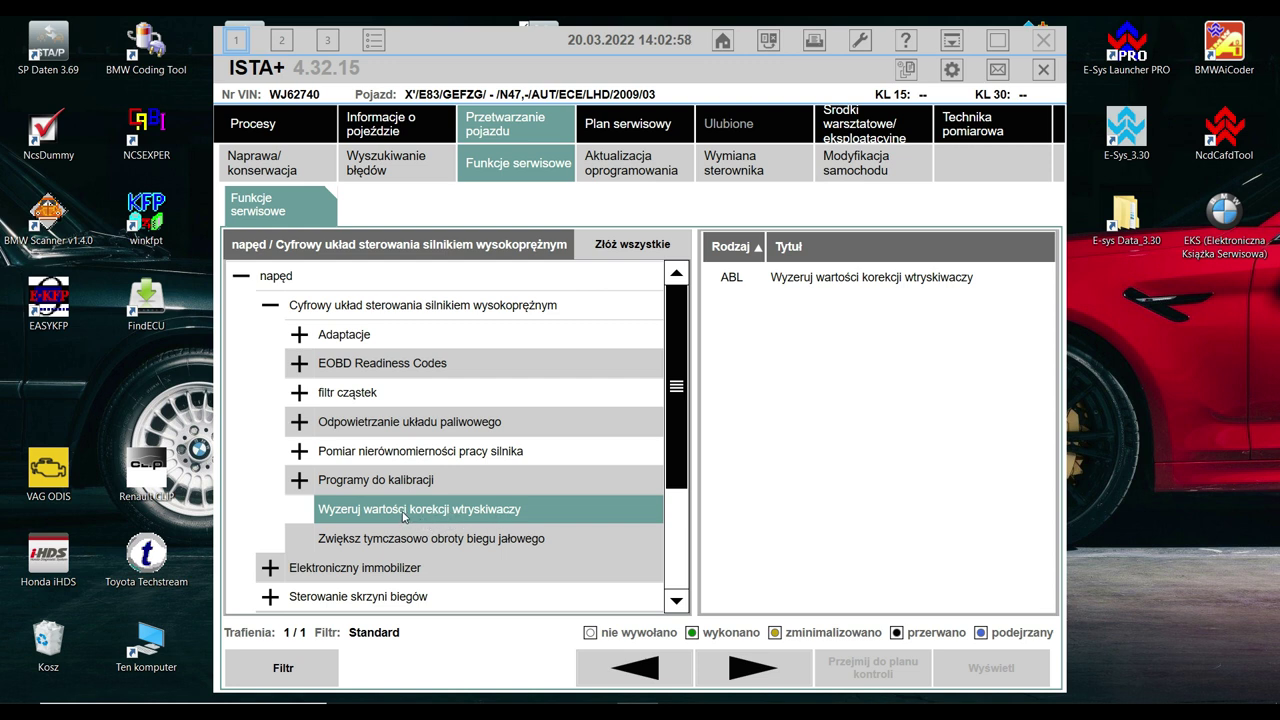
click(300, 453)
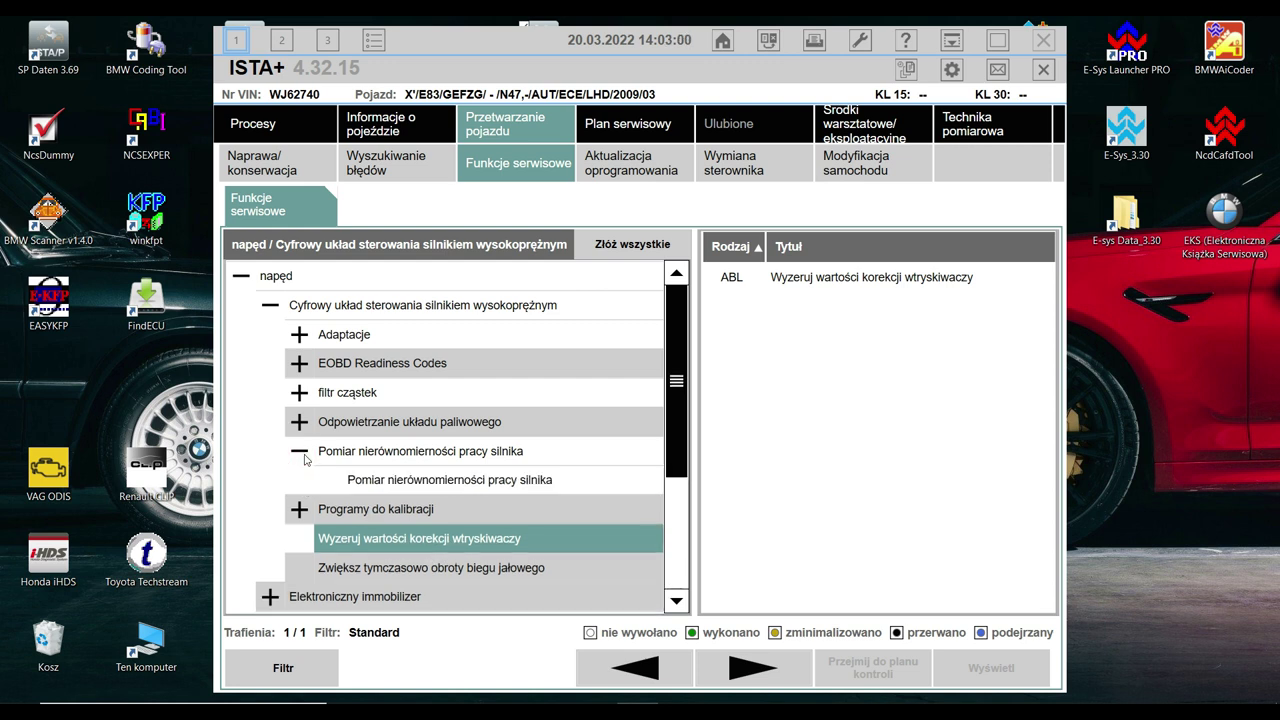
click(453, 481)
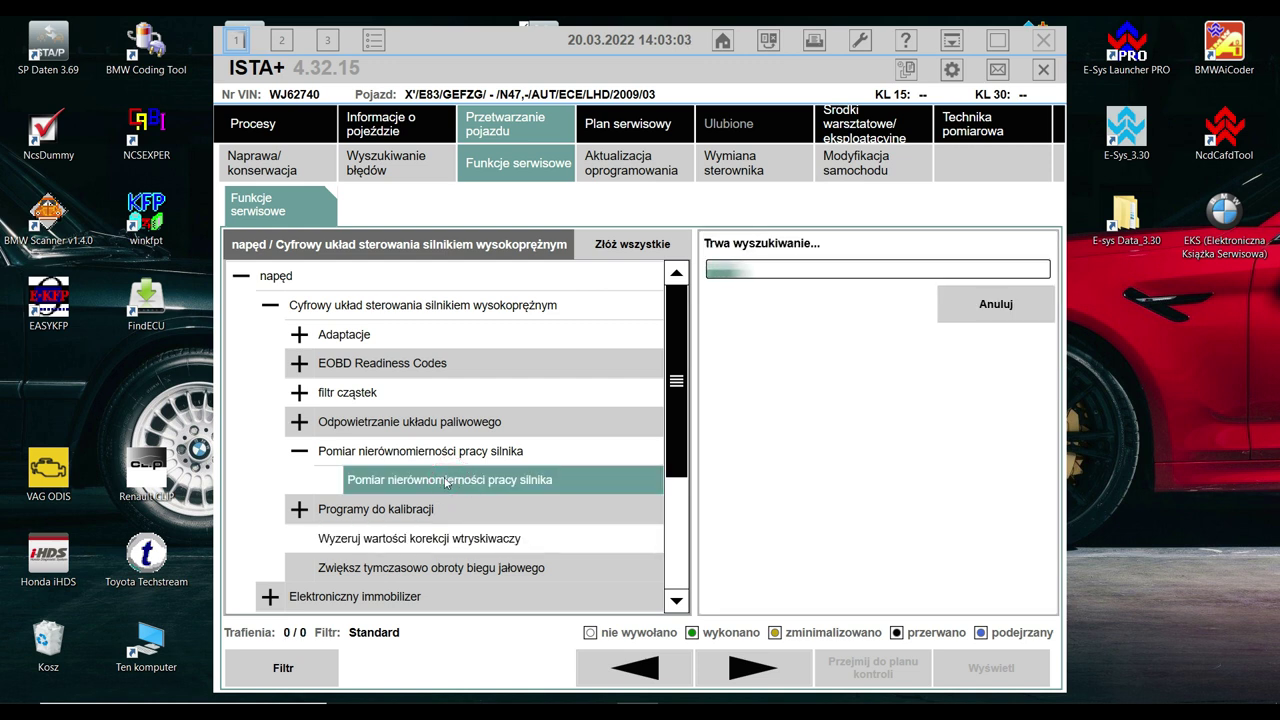
- Collapse the engine roughness measurement branch, expand Programy do kalibracji and select DDE-CAS to list its documents
click(299, 452)
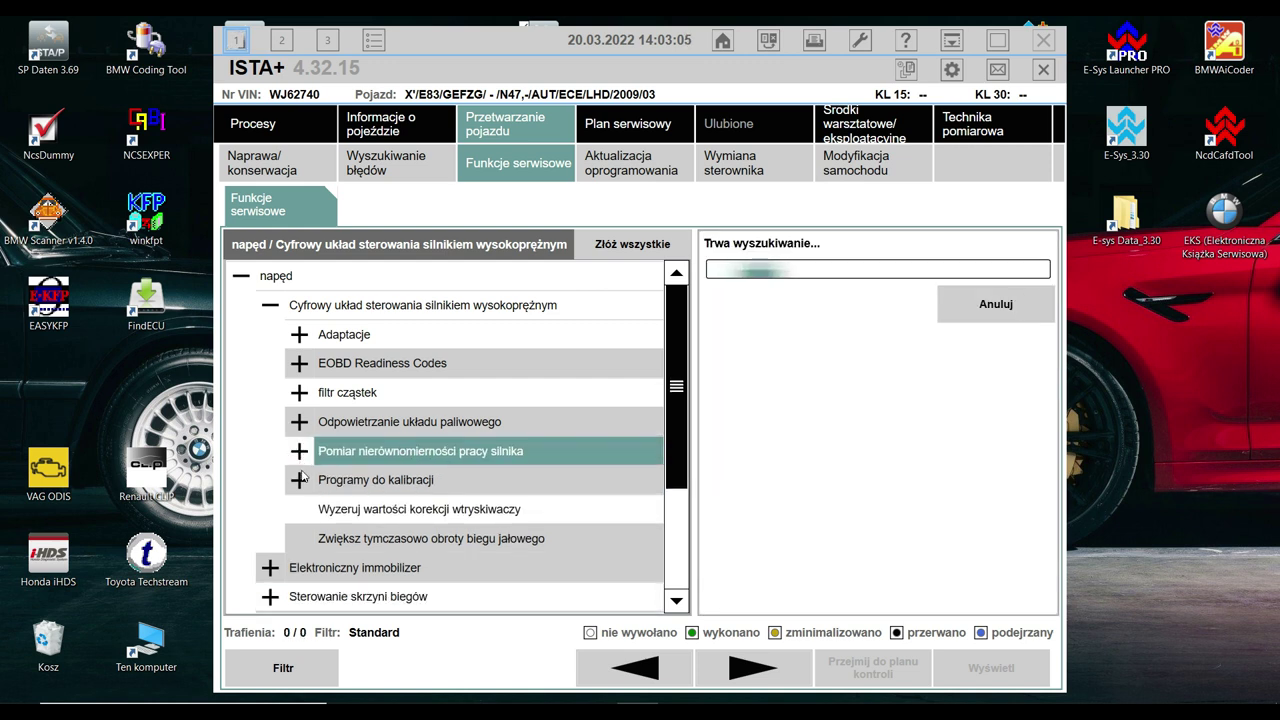
click(302, 481)
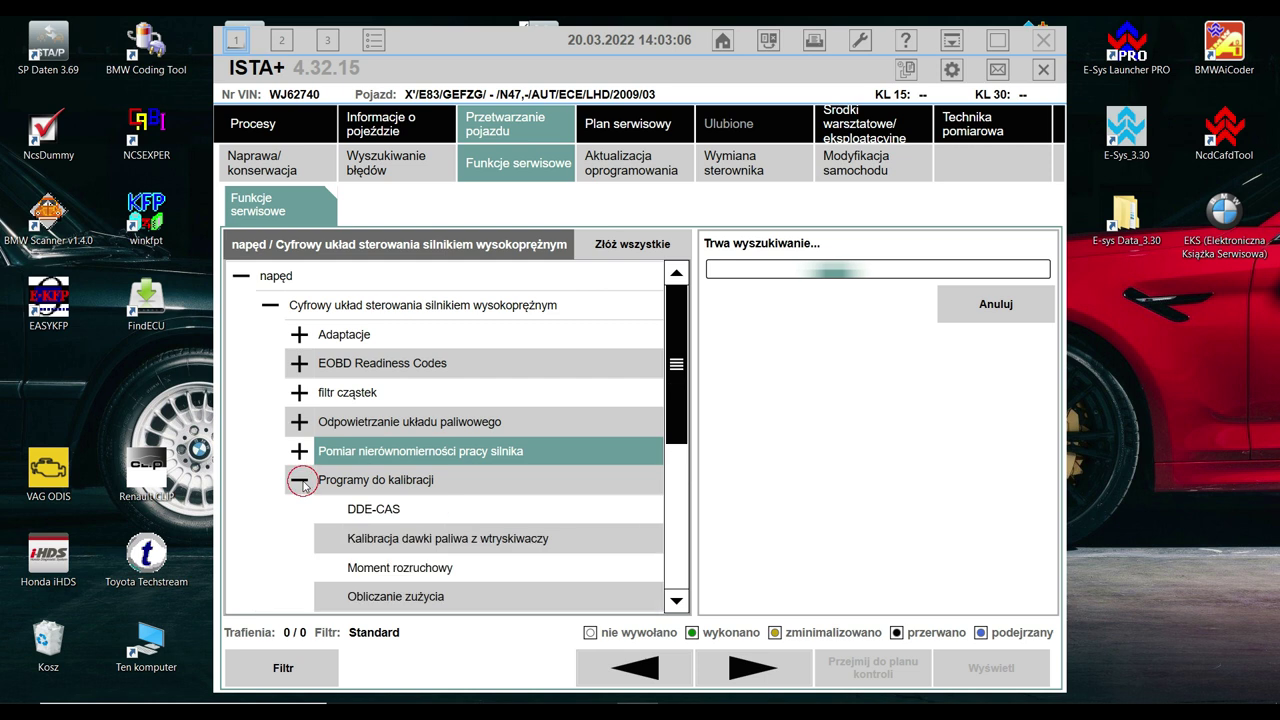
click(389, 516)
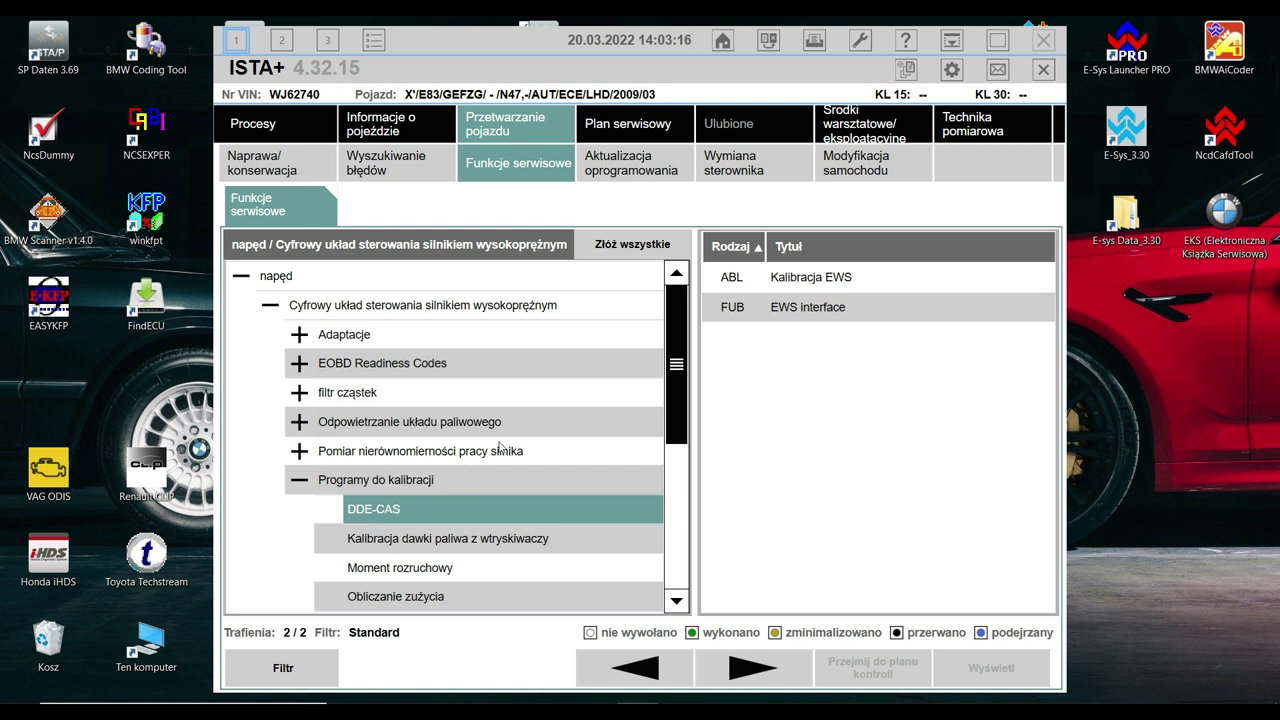
- Collapse the diesel engine control branch, expand Nadwozie, and switch to the Aktualizacja oprogramowania section
click(271, 308)
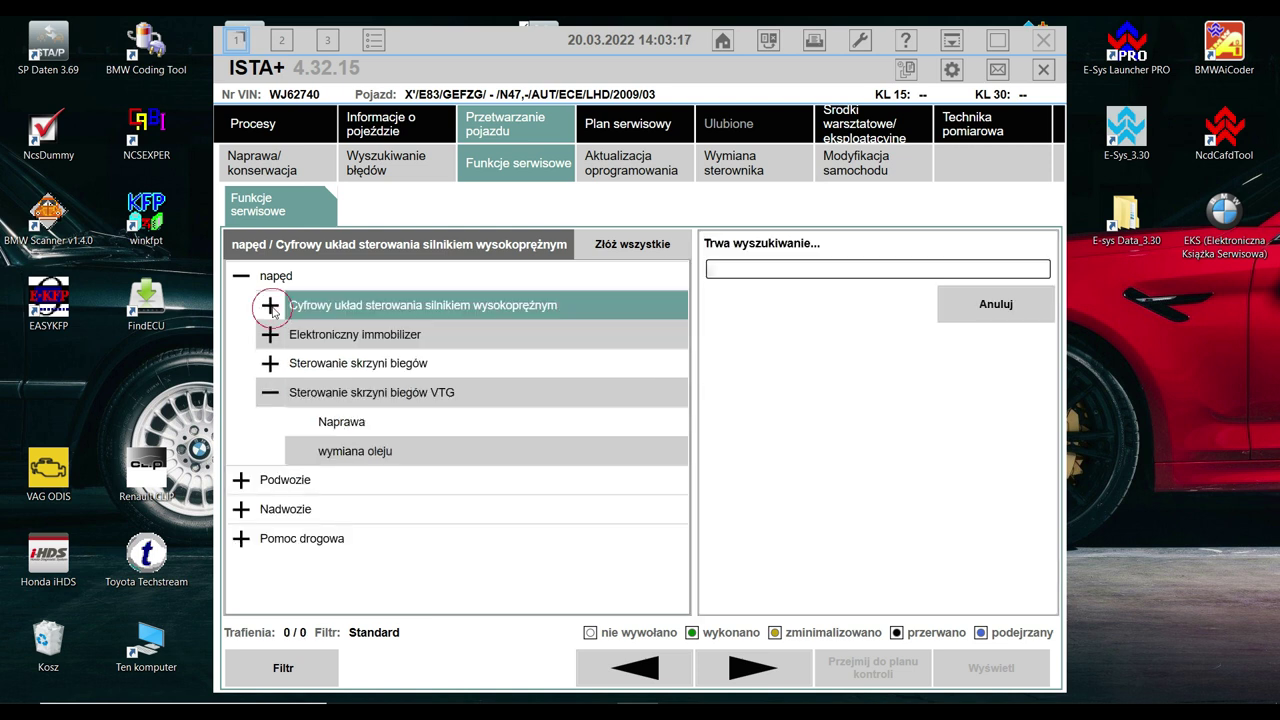
click(250, 512)
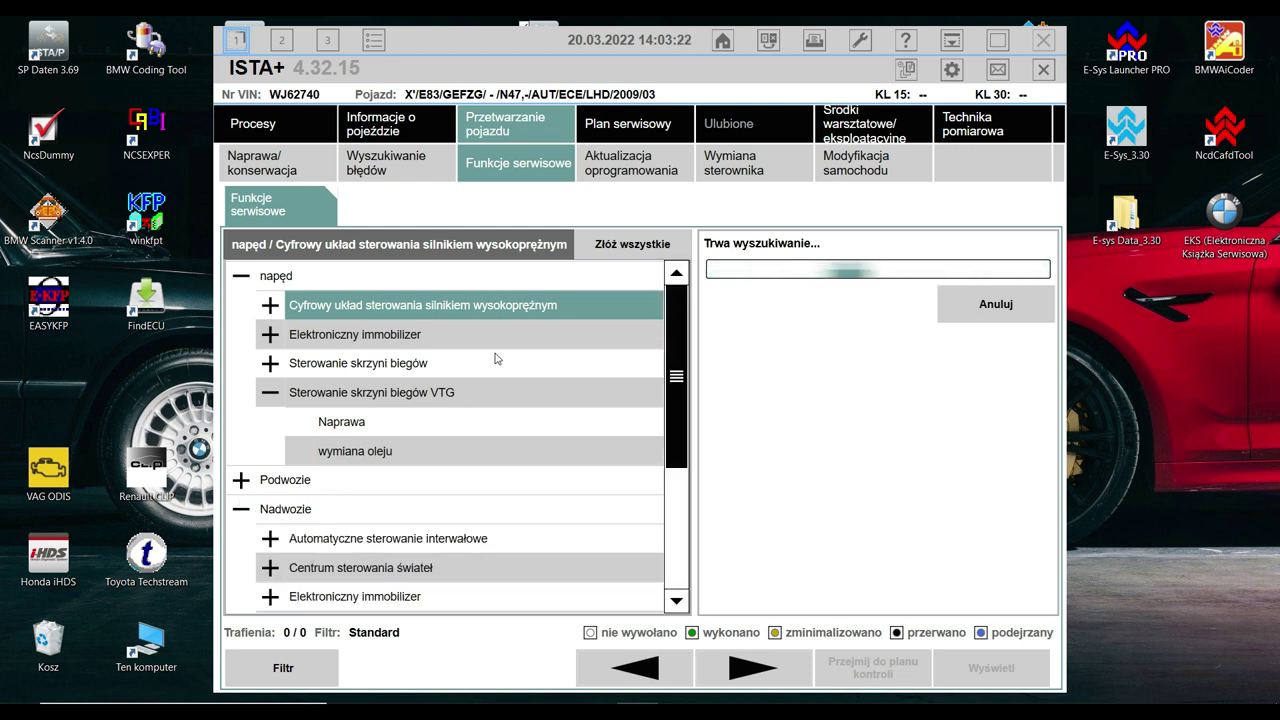
click(643, 173)
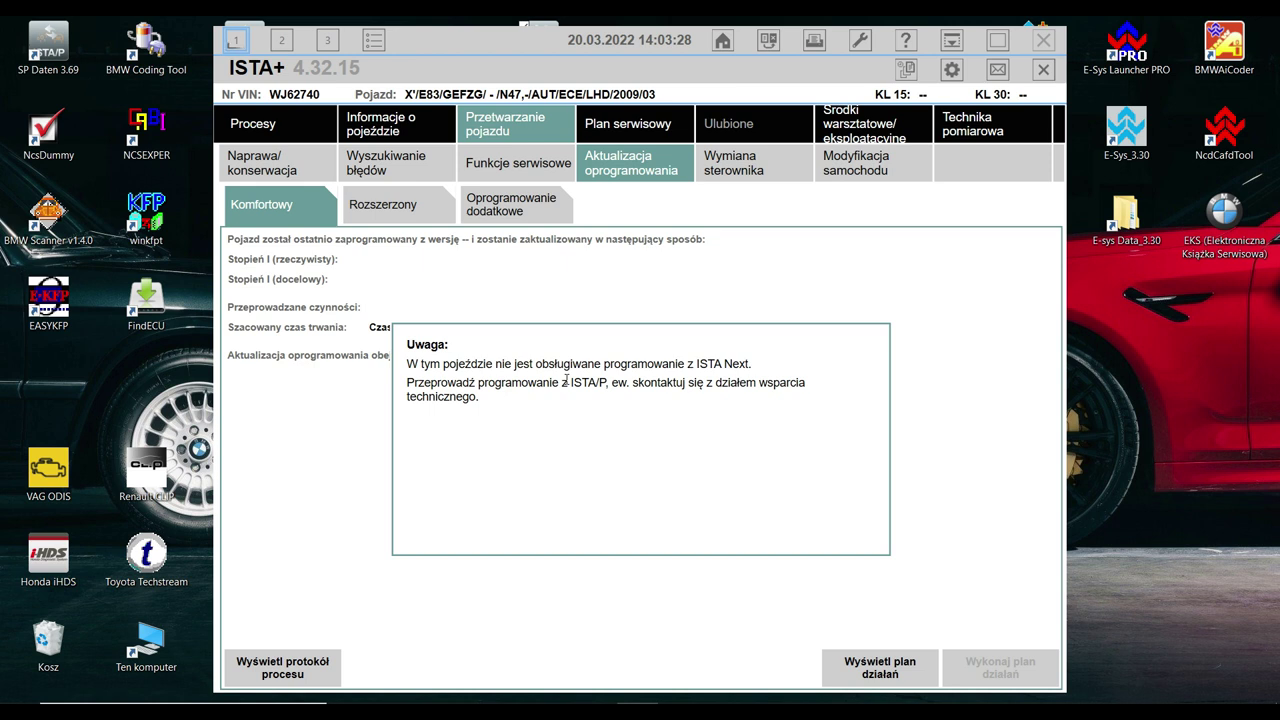
- View the Wymiana sterownika, Plan serwisowy, Środki warsztatowe/eksploatacyjne and Technika pomiarowa sections, and return to Przetwarzanie pojazdu
drag(573, 382, 595, 382)
click(718, 158)
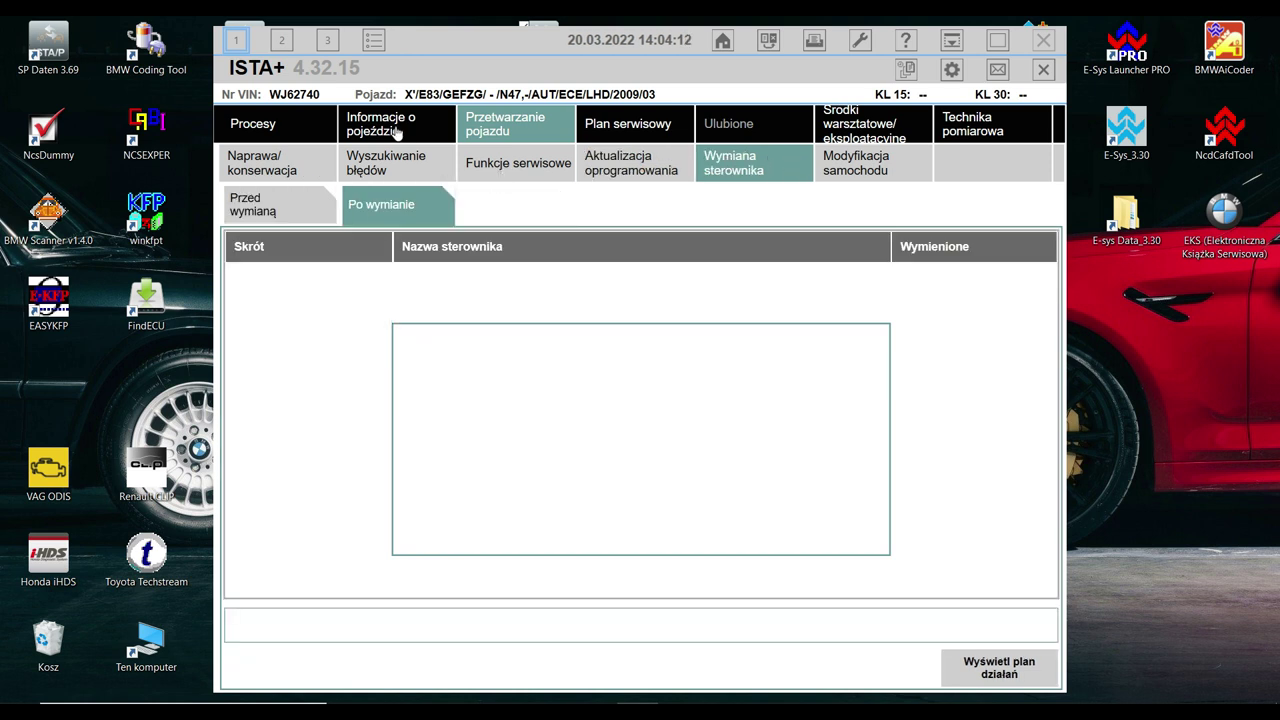
click(606, 135)
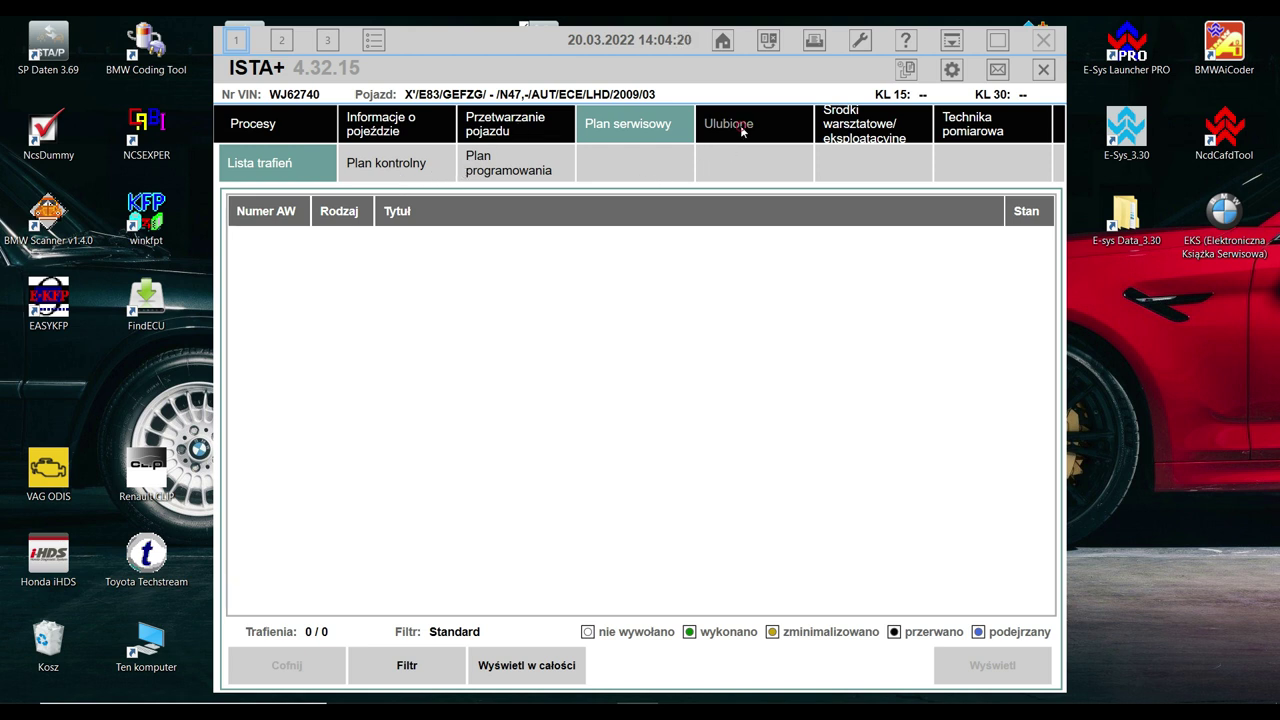
click(868, 126)
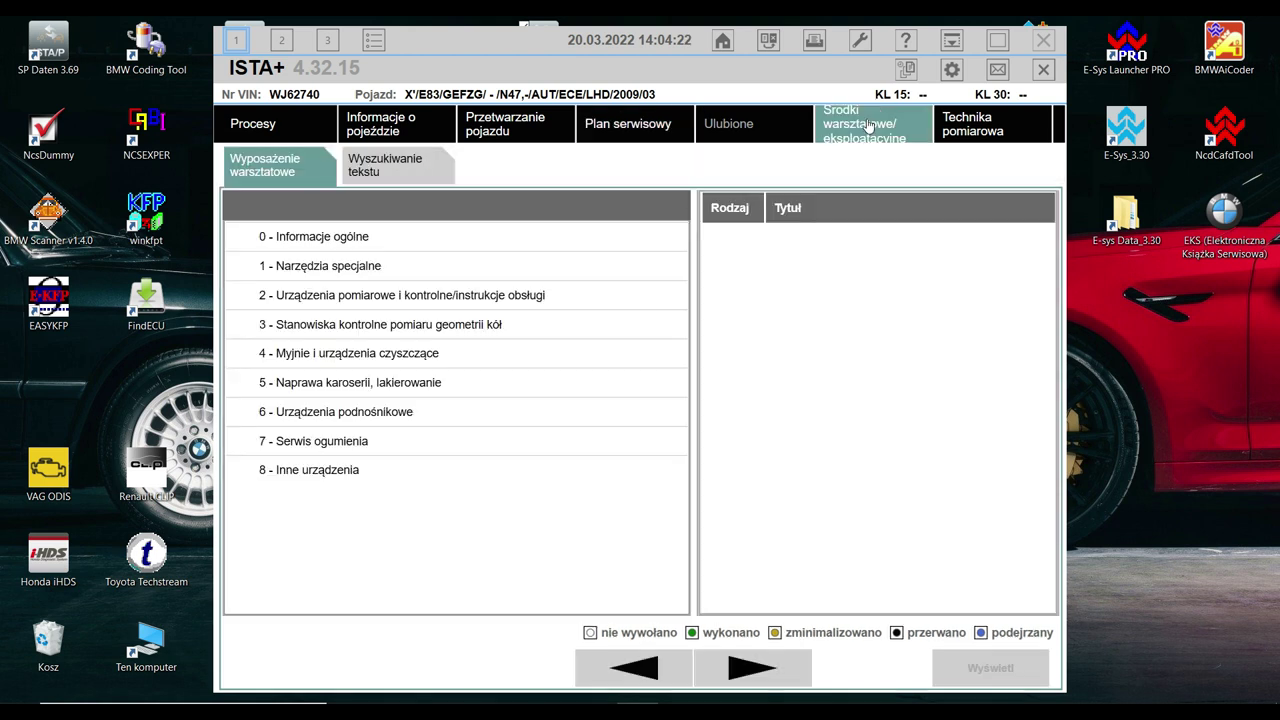
click(980, 120)
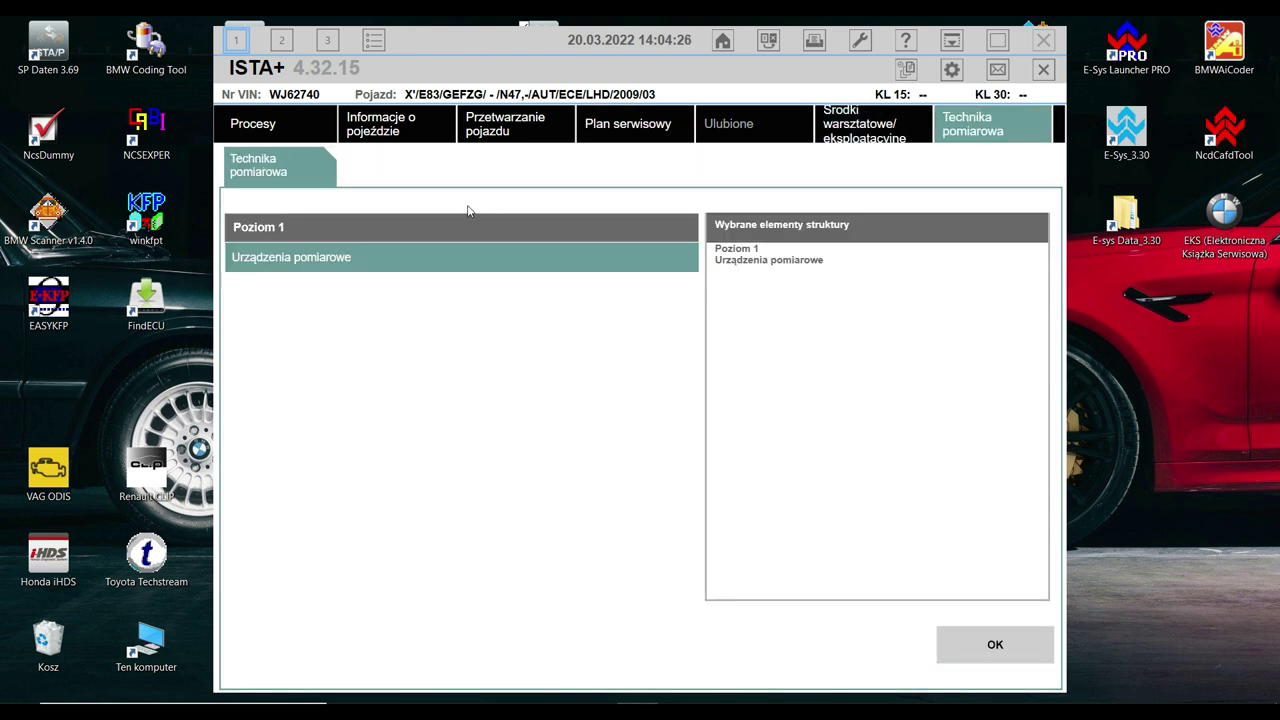
click(478, 136)
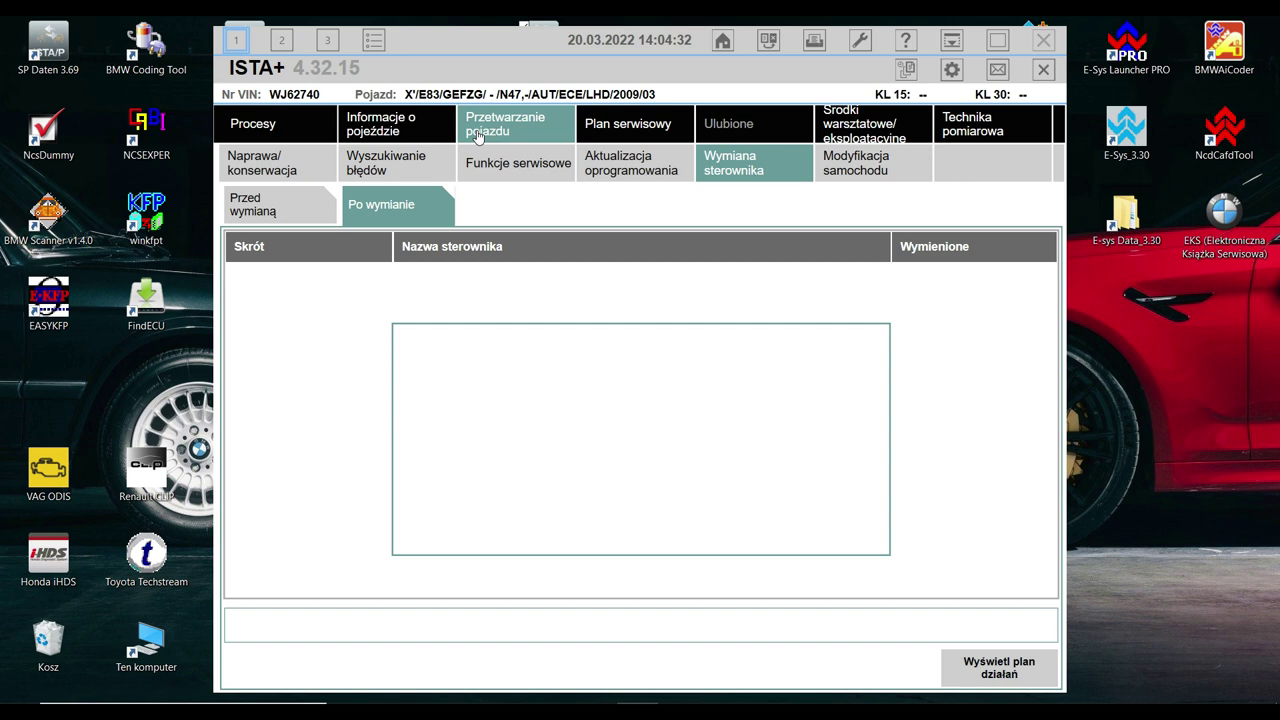
- In the vehicle information, show the control unit tree, select the DSC unit and call up its control unit functions
click(428, 134)
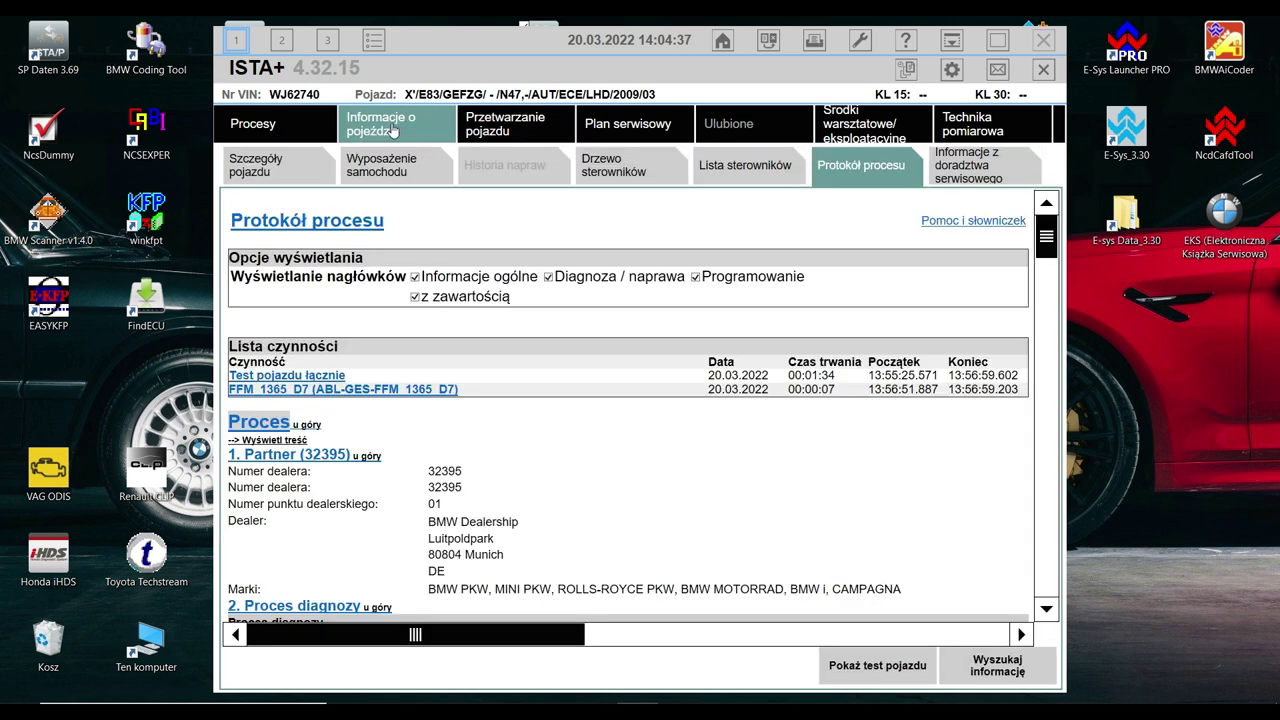
click(627, 170)
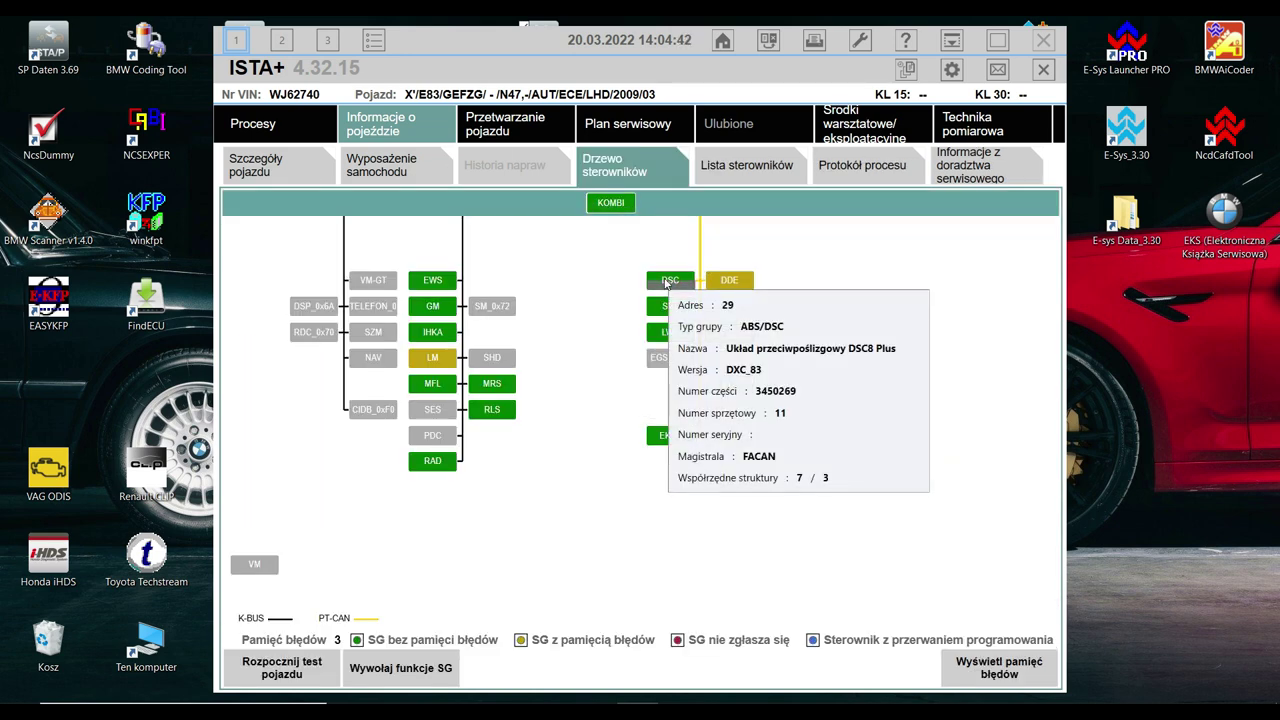
click(666, 284)
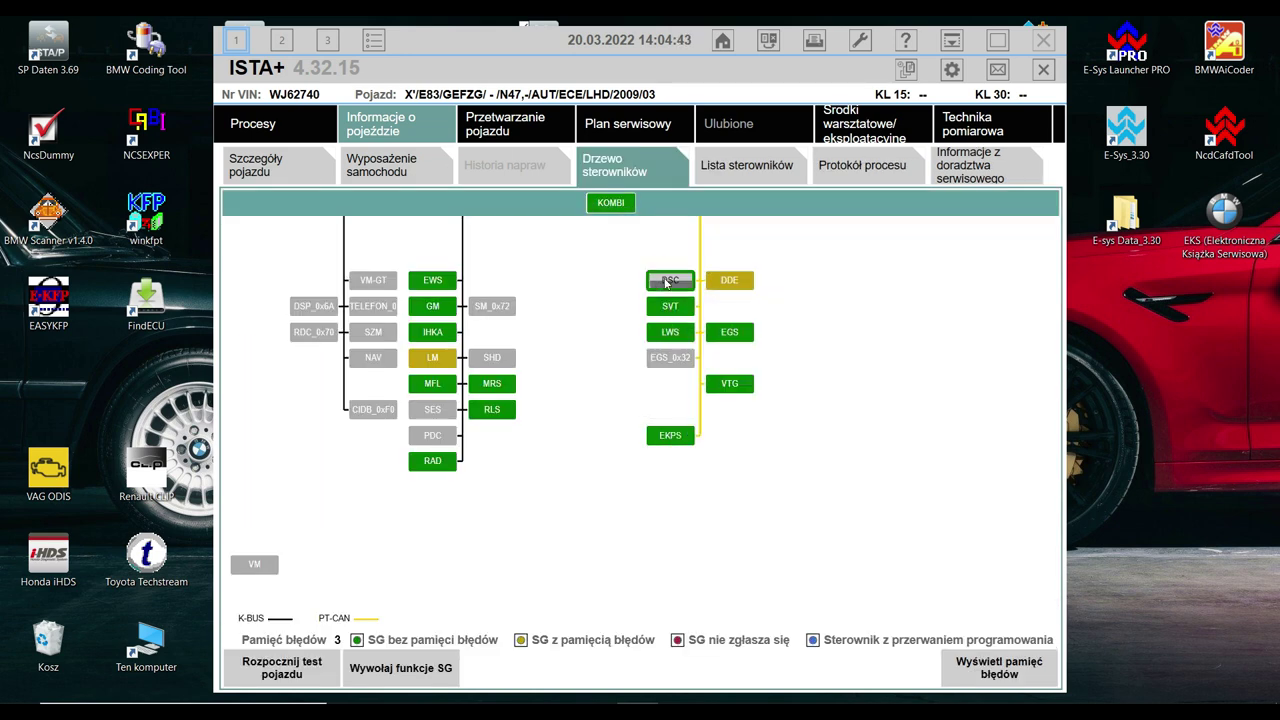
click(431, 680)
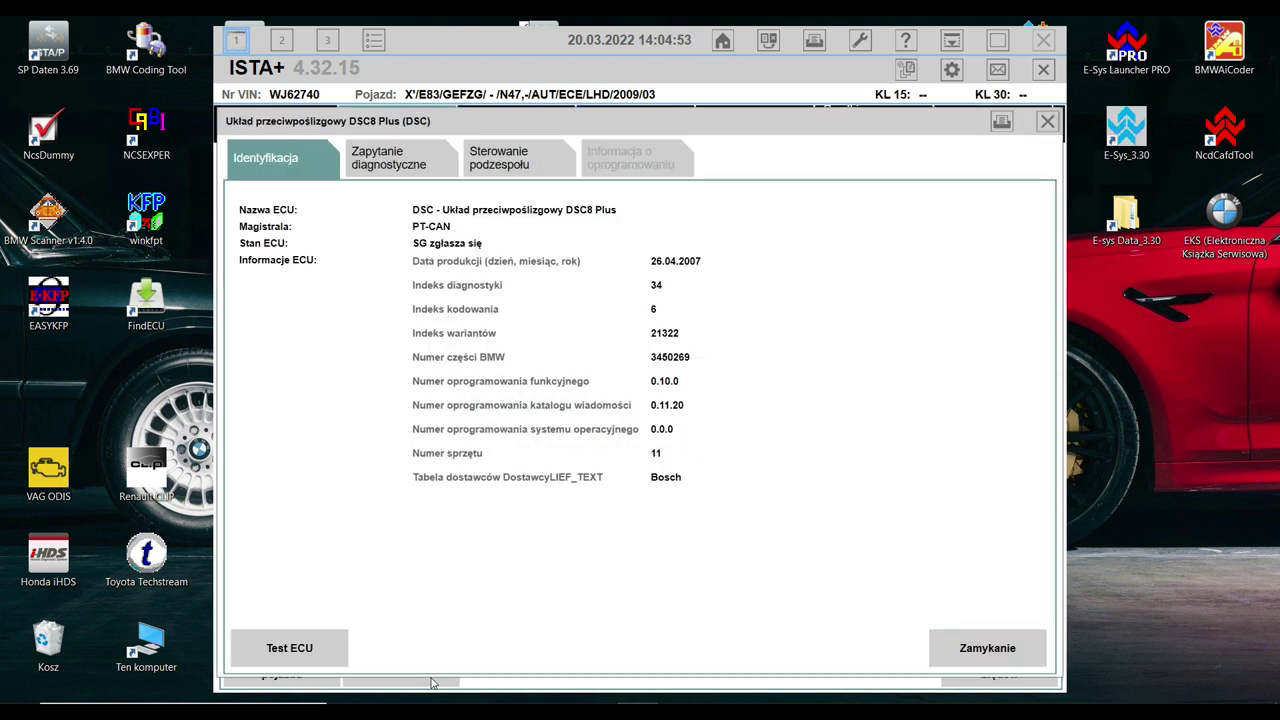
- Query the Kąt skrętu status of the DSC's steering angle sensor and close the unit's functions
click(412, 172)
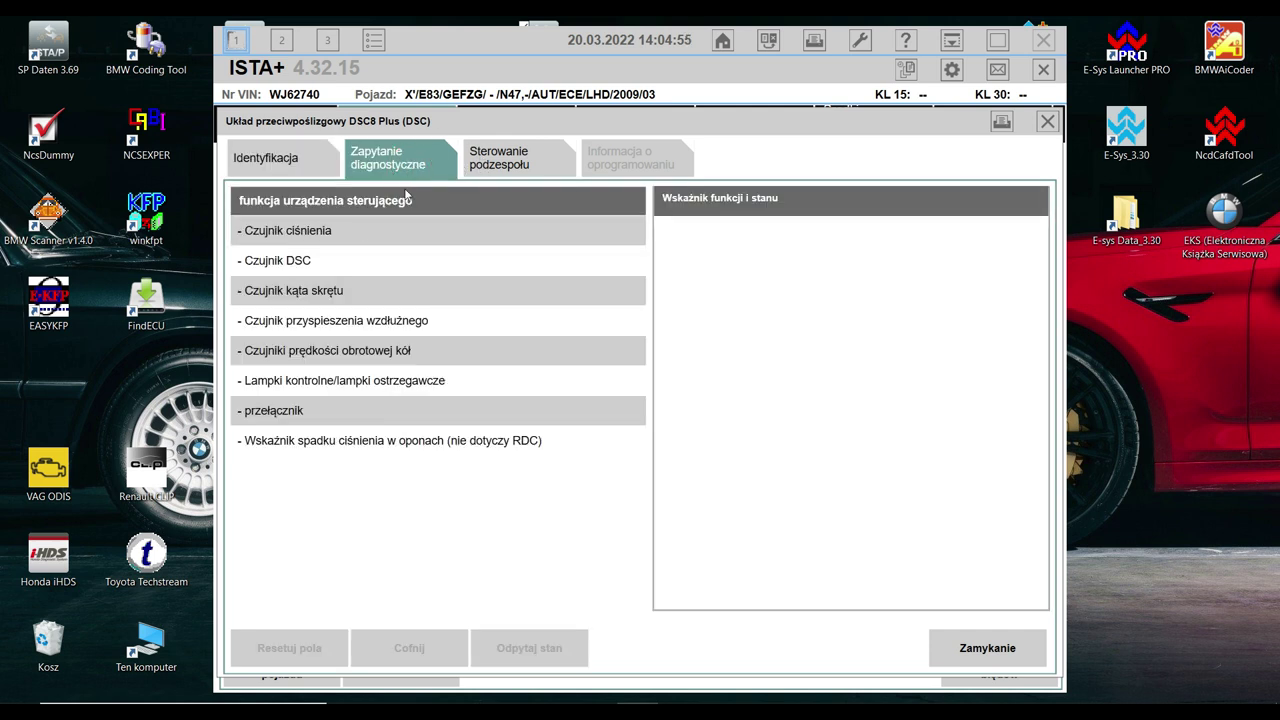
click(328, 291)
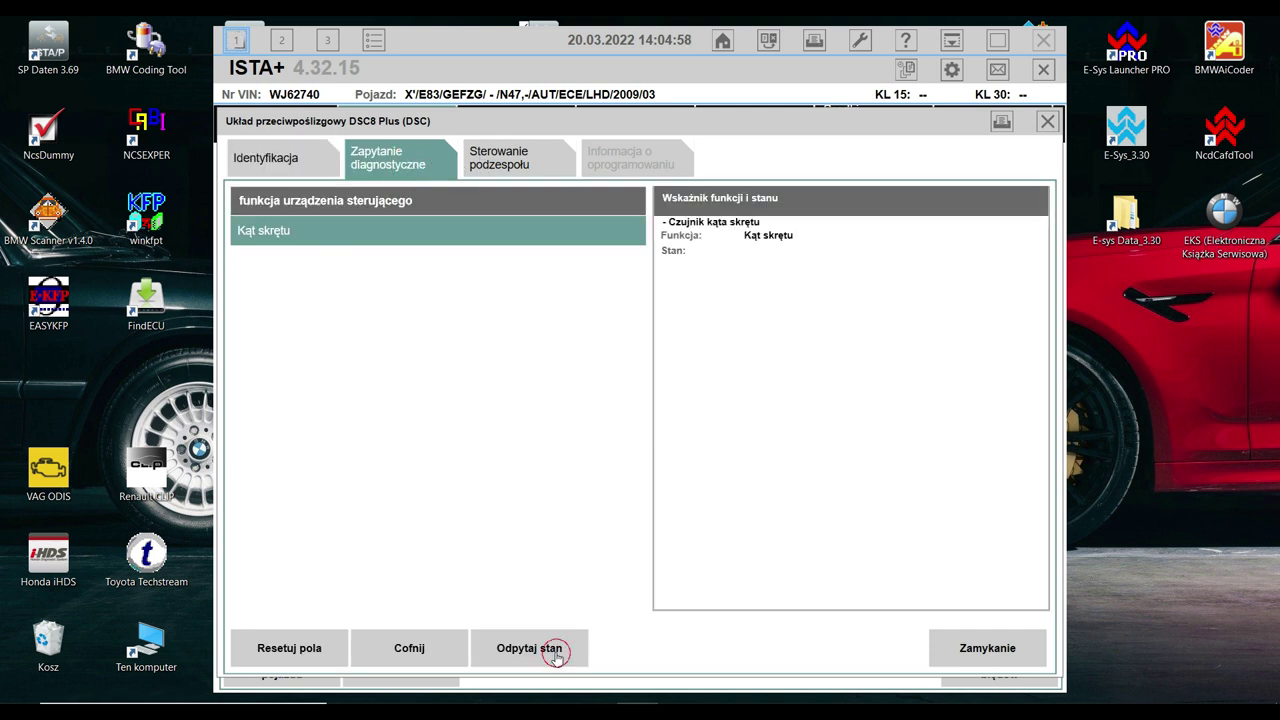
click(555, 652)
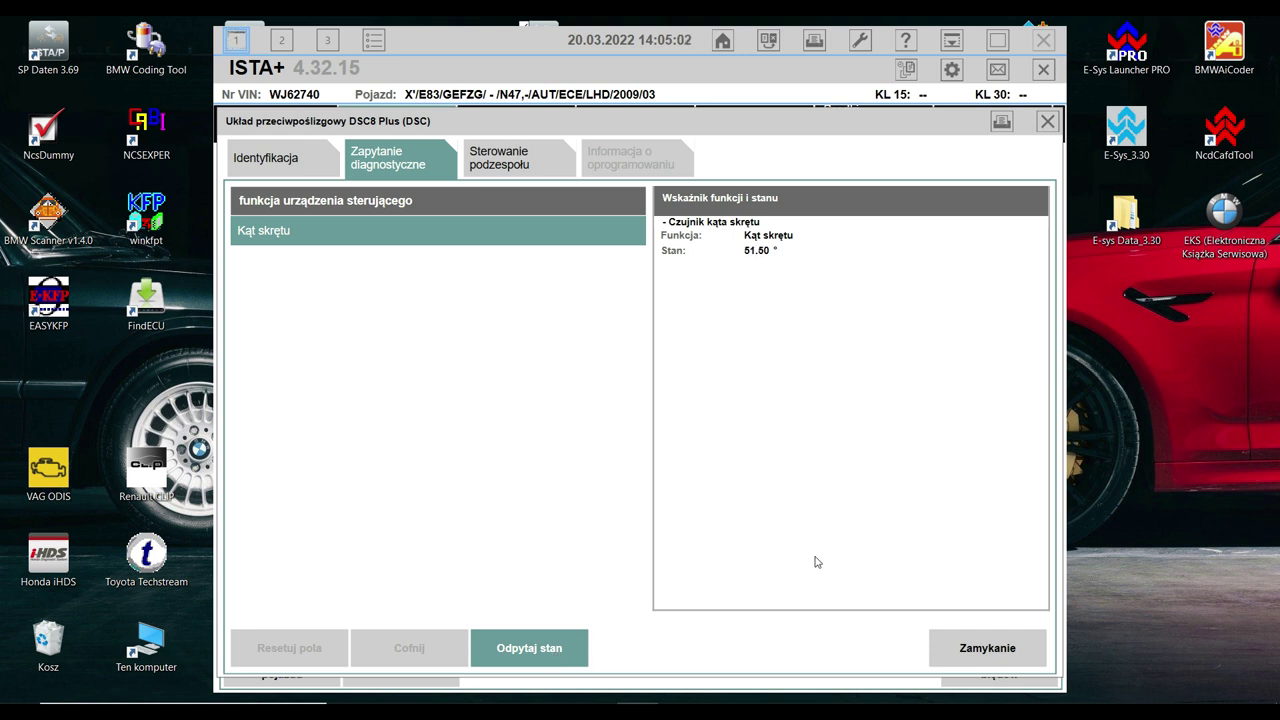
click(977, 649)
- Reopen the DSC functions and query the status of Czujnik przyspieszenia wzdłużnego
click(418, 670)
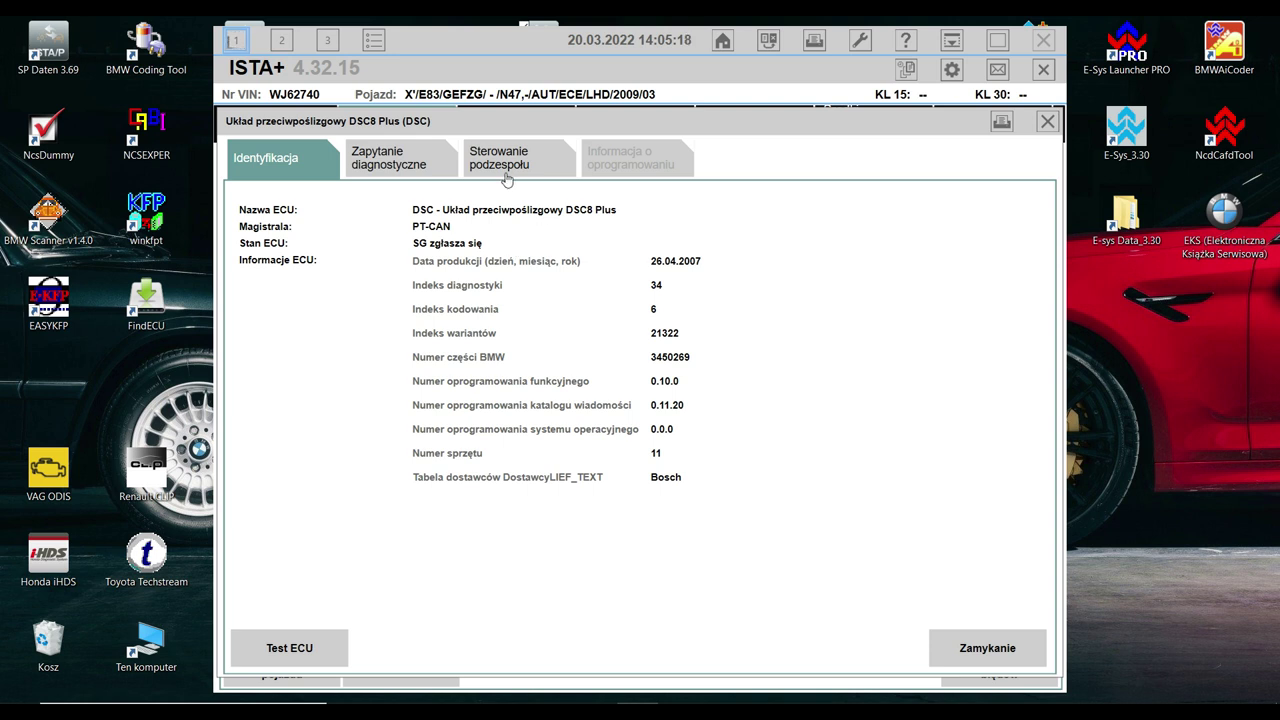
click(408, 168)
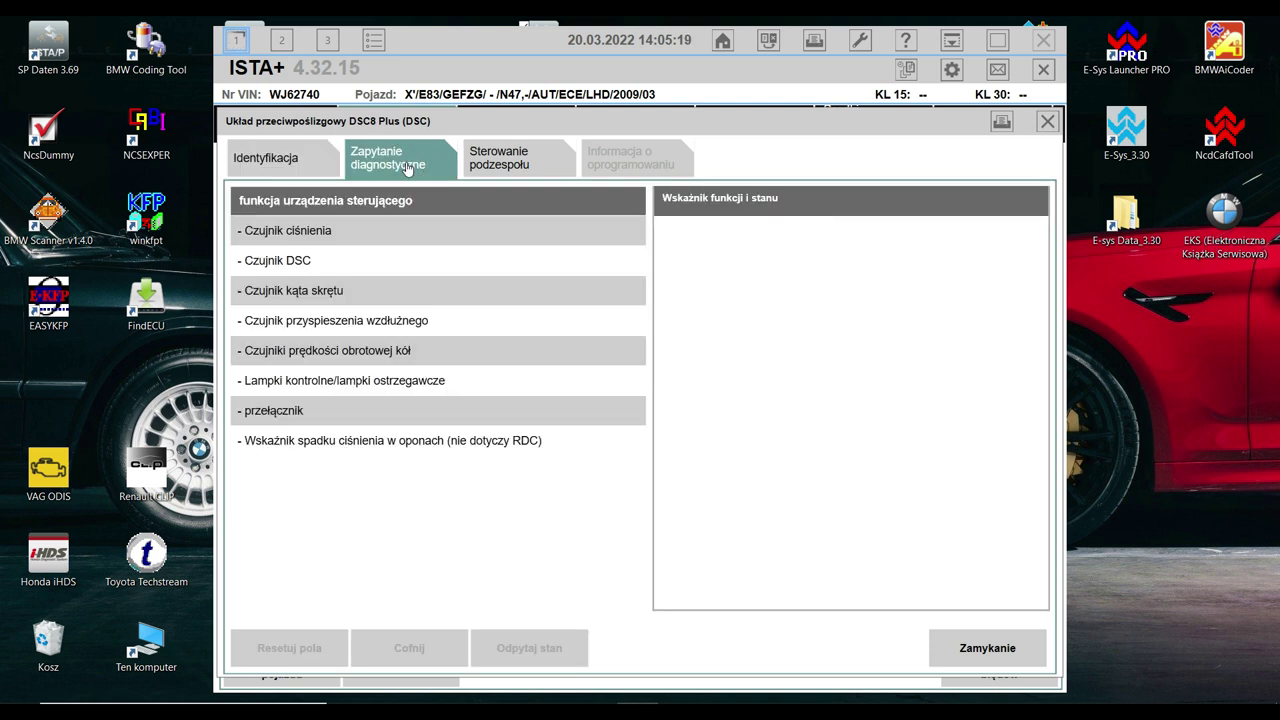
click(357, 321)
click(533, 652)
- Activate the DSC's silnik pompy for about 5 s through Sterowanie podzespołu and close the unit's functions
click(496, 172)
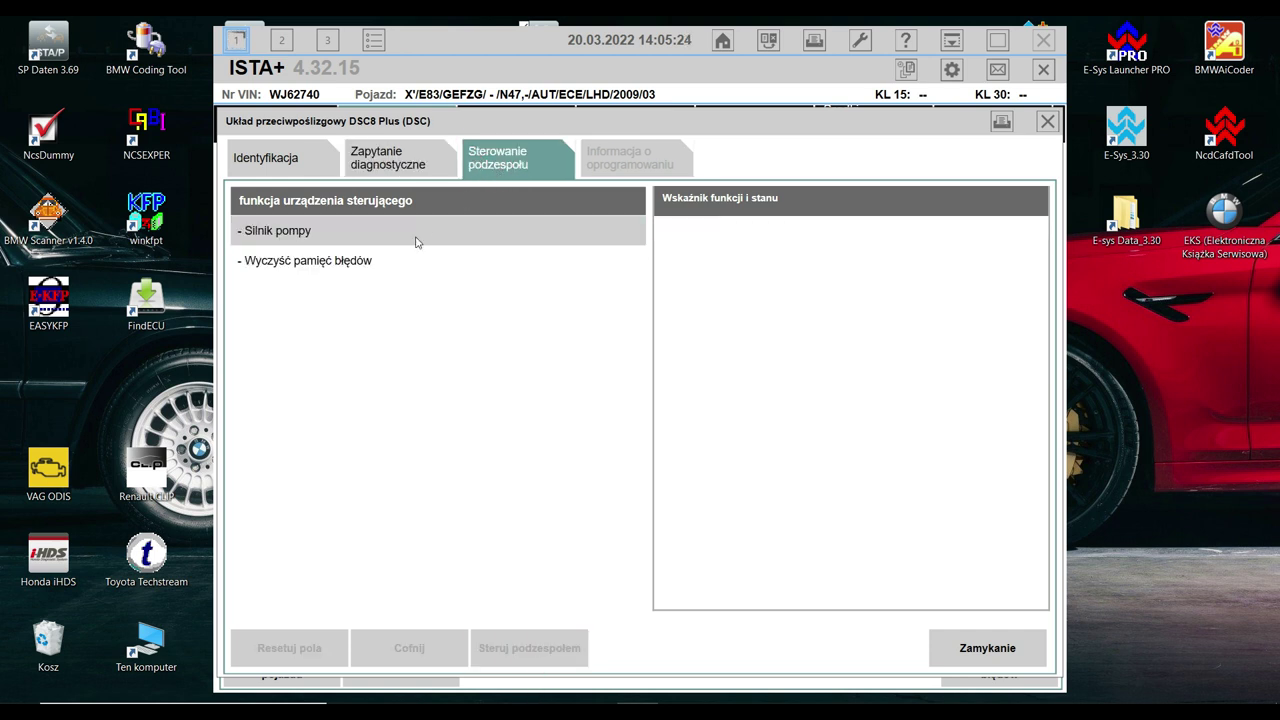
click(385, 238)
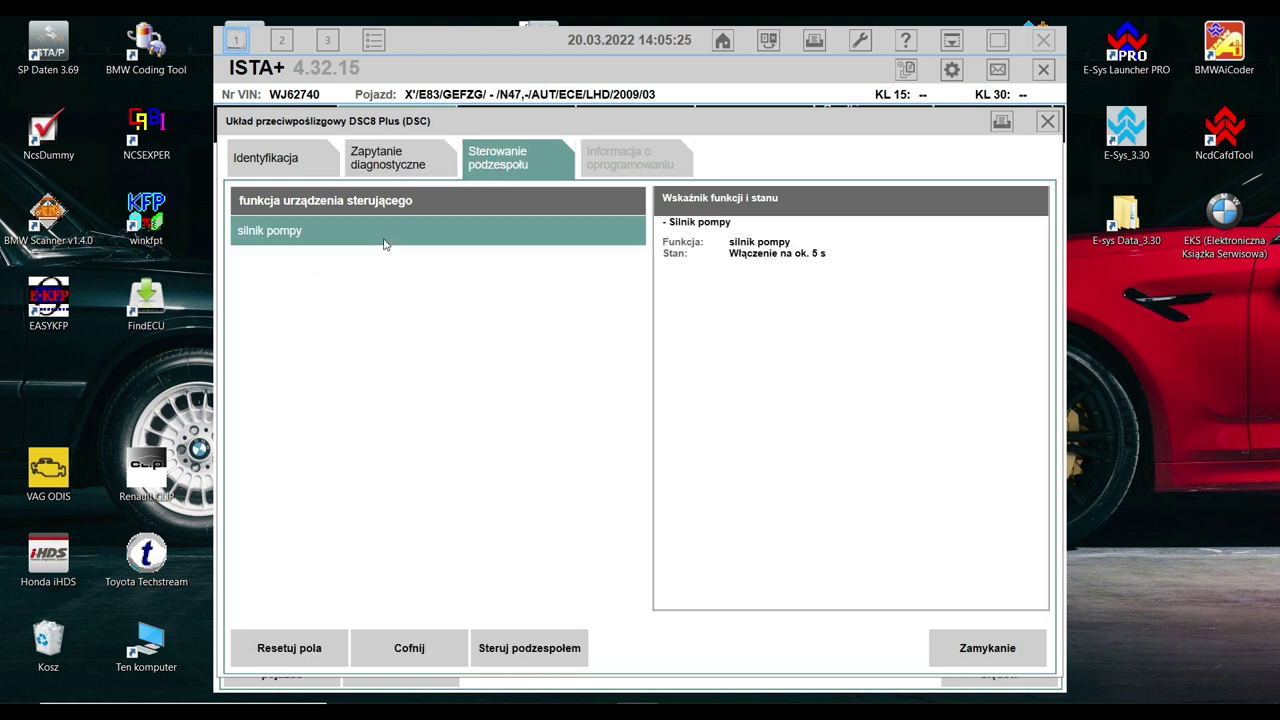
click(520, 655)
click(520, 655)
click(976, 650)
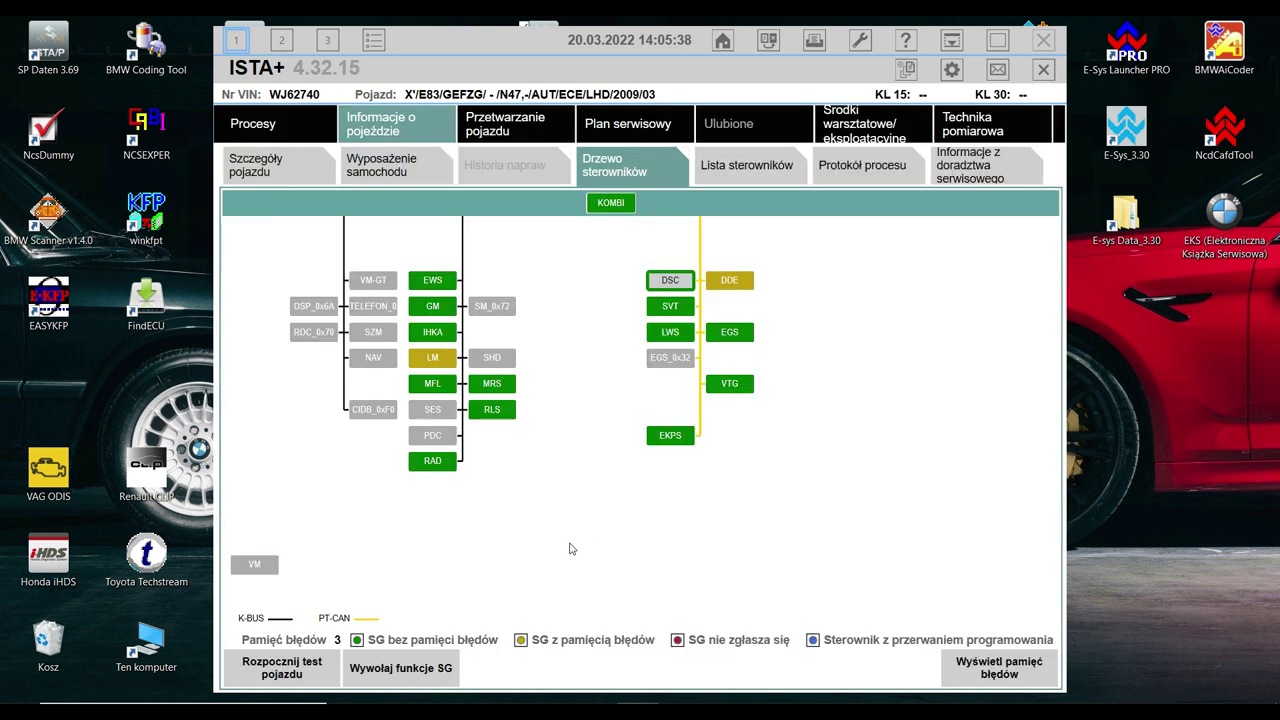
- Display the fault memory, calculate the test plan from it and open the światła przeciwmgielne test module
click(996, 662)
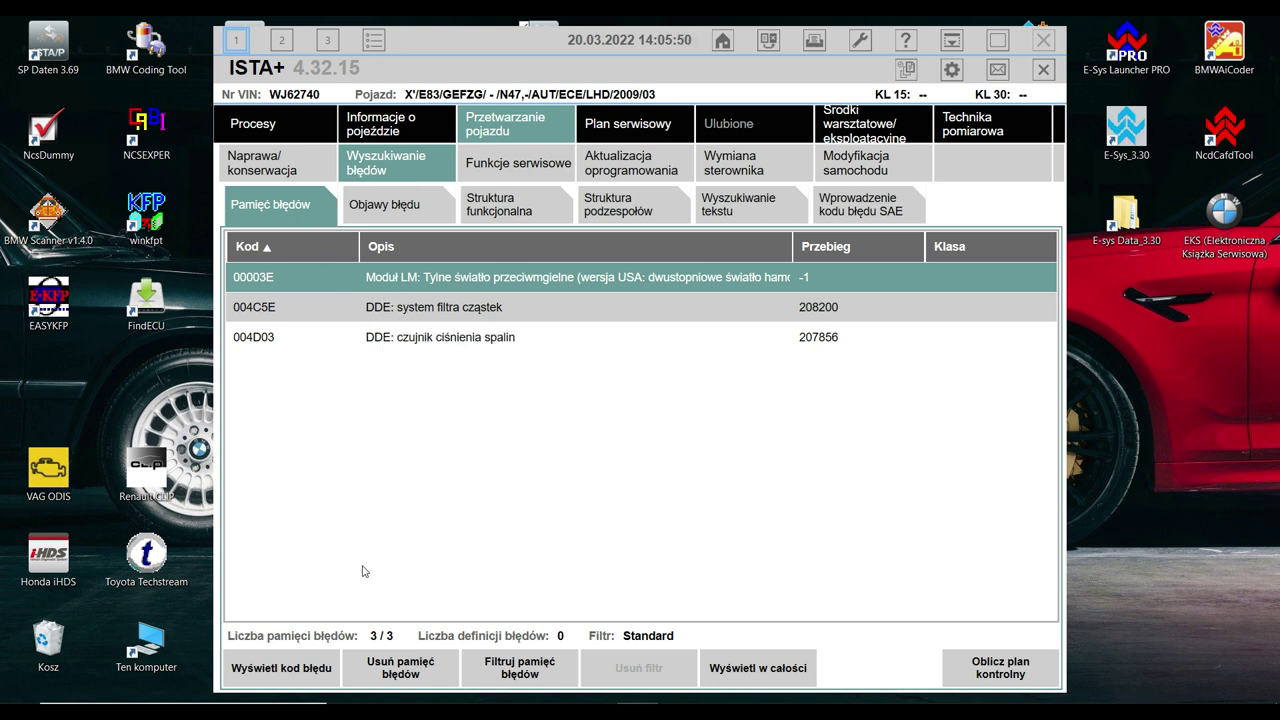
click(1003, 670)
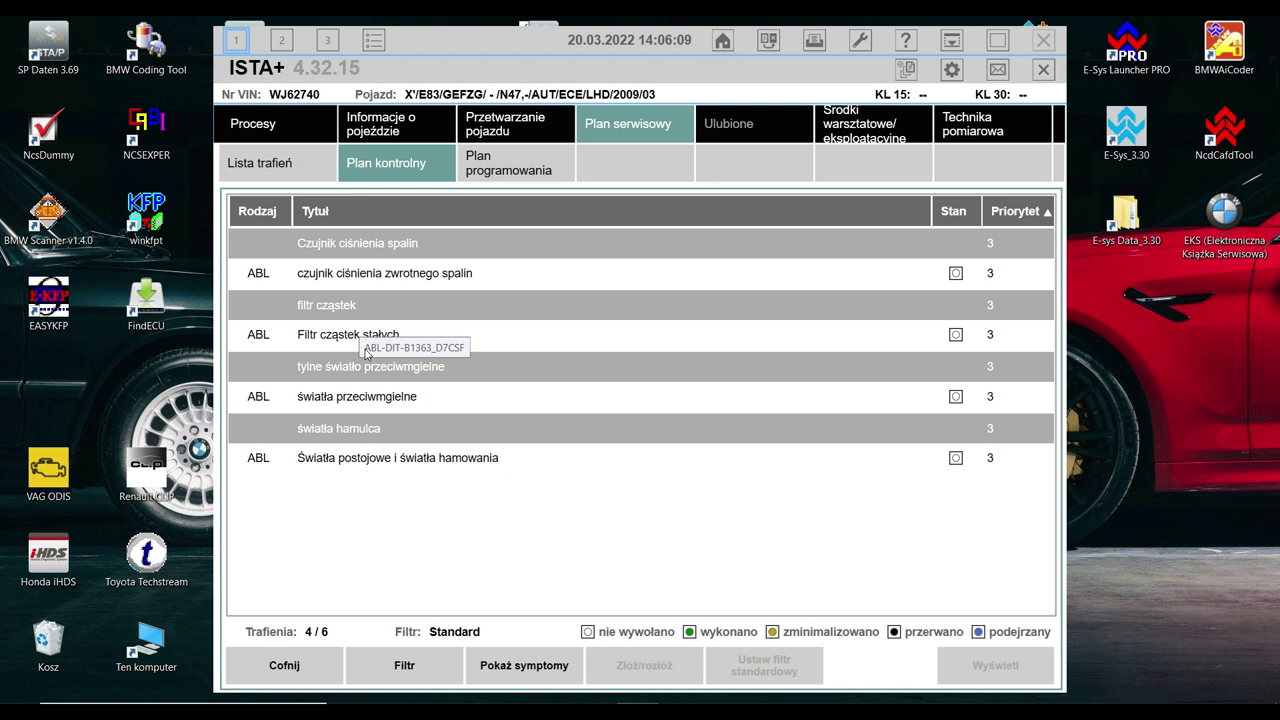
double_click(375, 405)
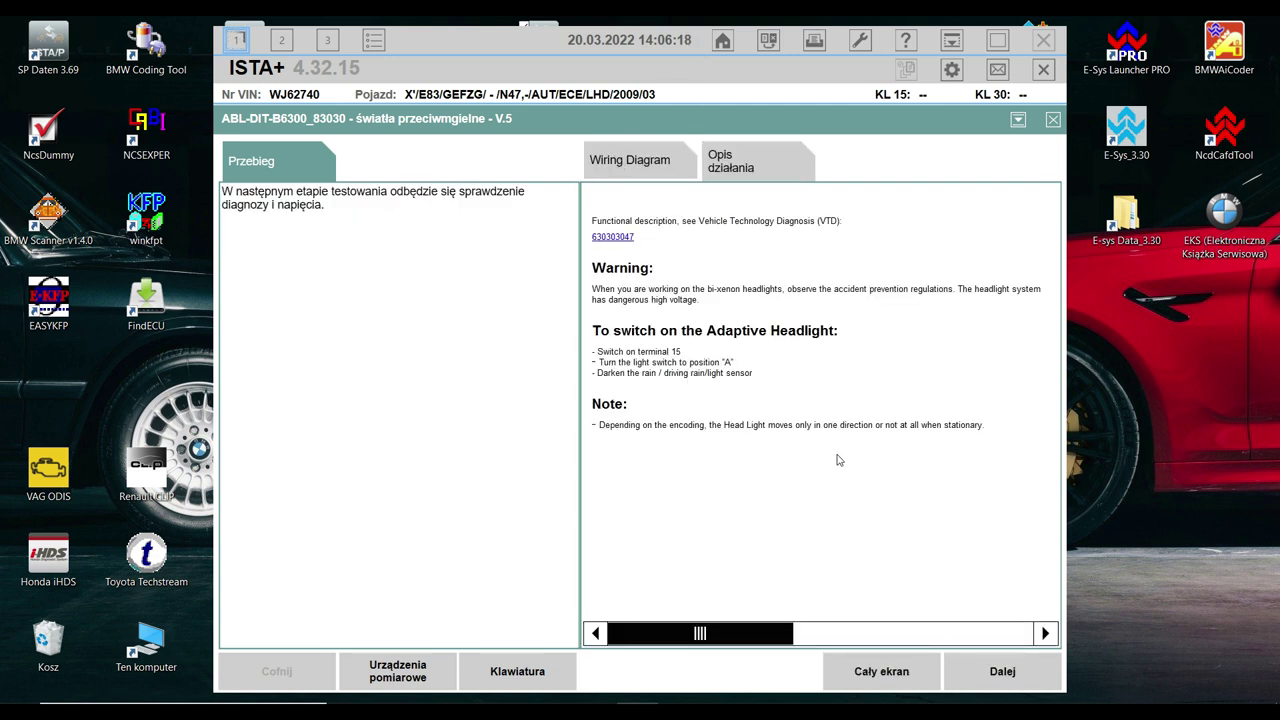
- Run the fog light module's diagnosis and voltage check, and view its wiring diagram and Opis działania
click(962, 676)
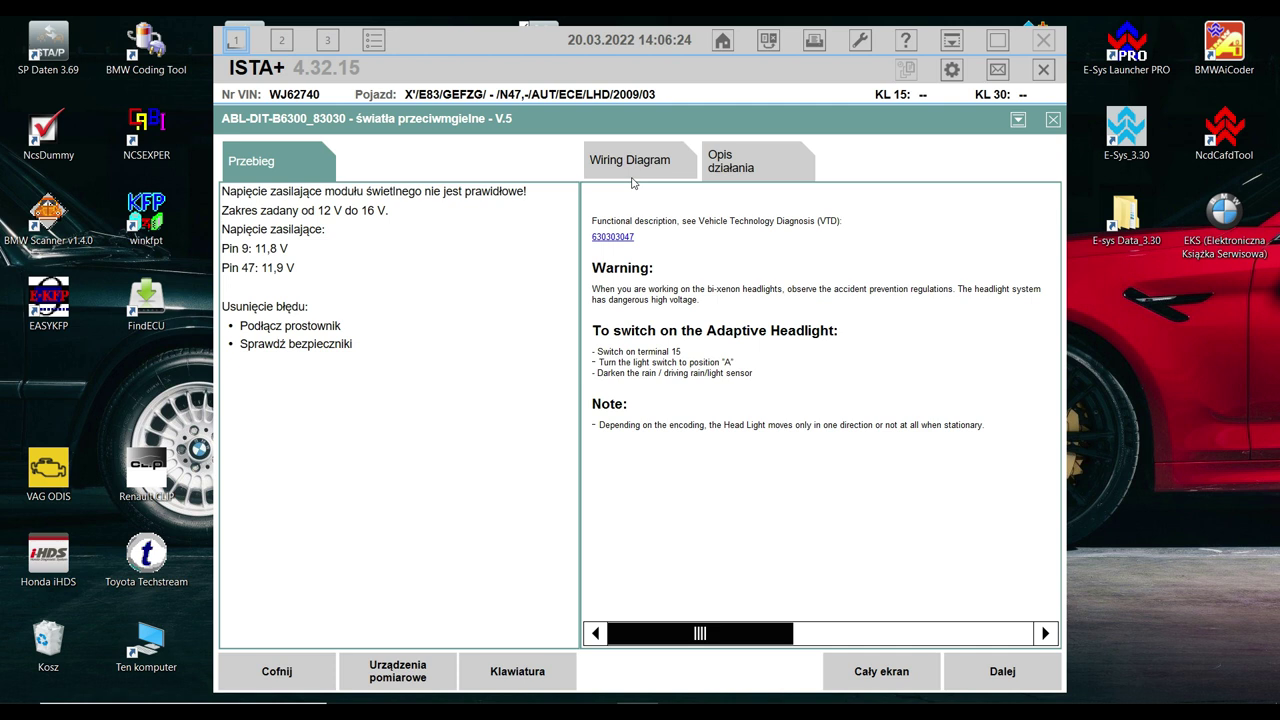
click(662, 175)
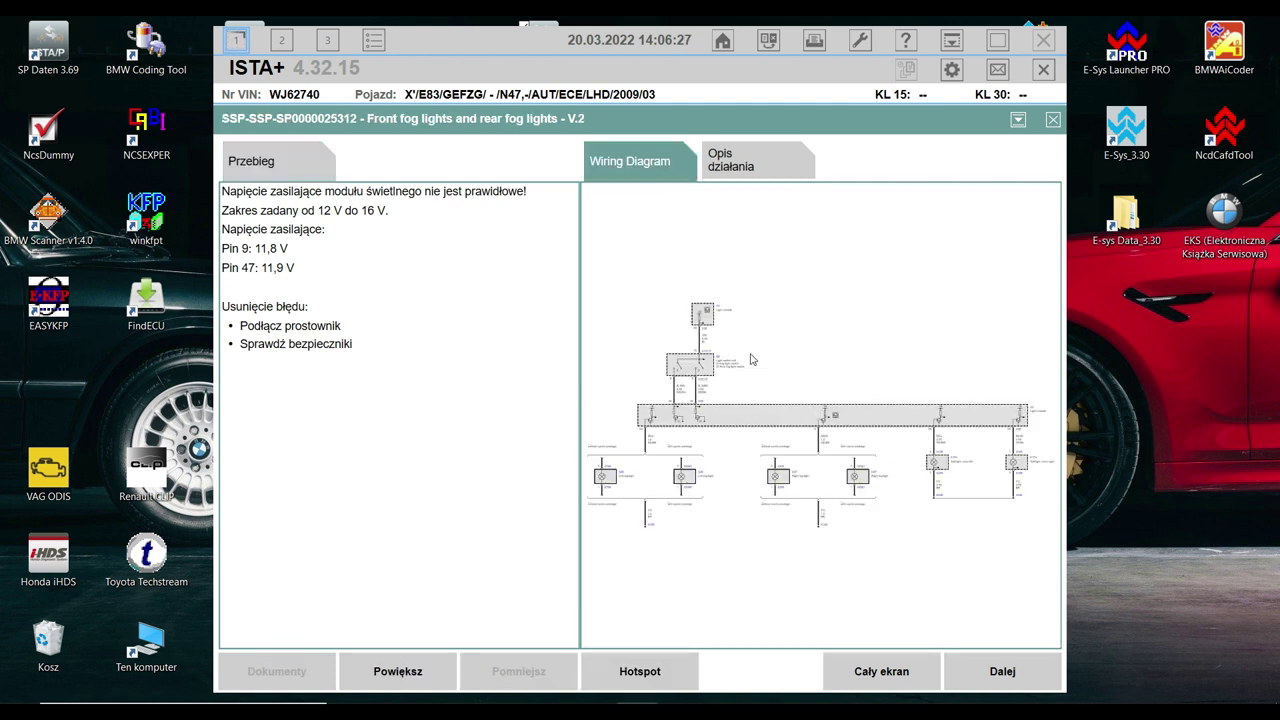
click(745, 163)
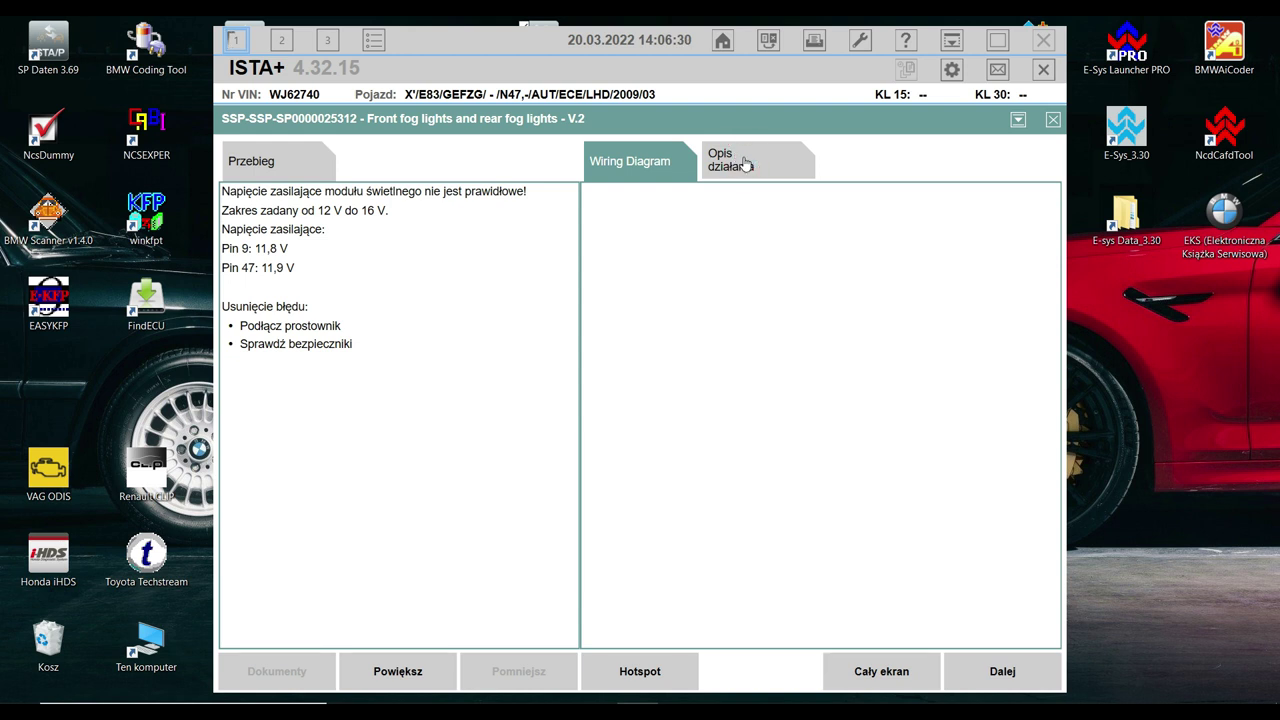
- Choose option 2 to end the fog light test module and continue troubleshooting, and finish back in the test plan
click(1015, 677)
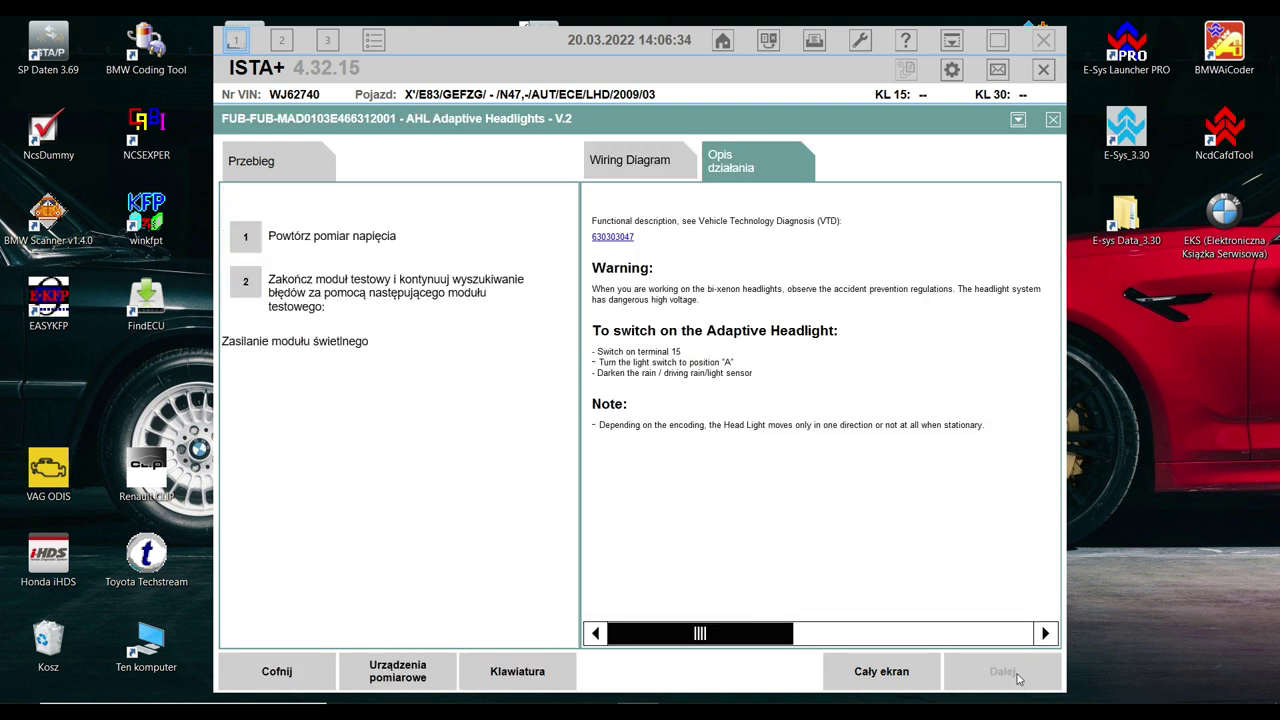
click(249, 281)
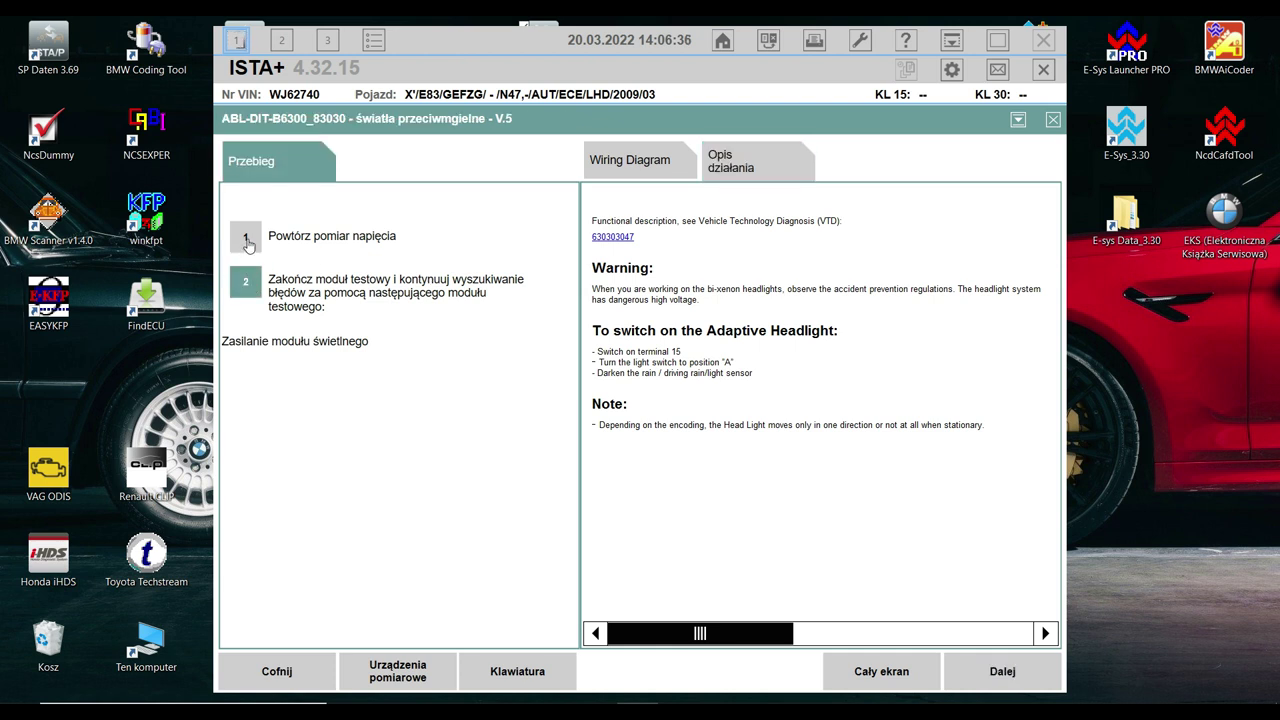
click(966, 678)
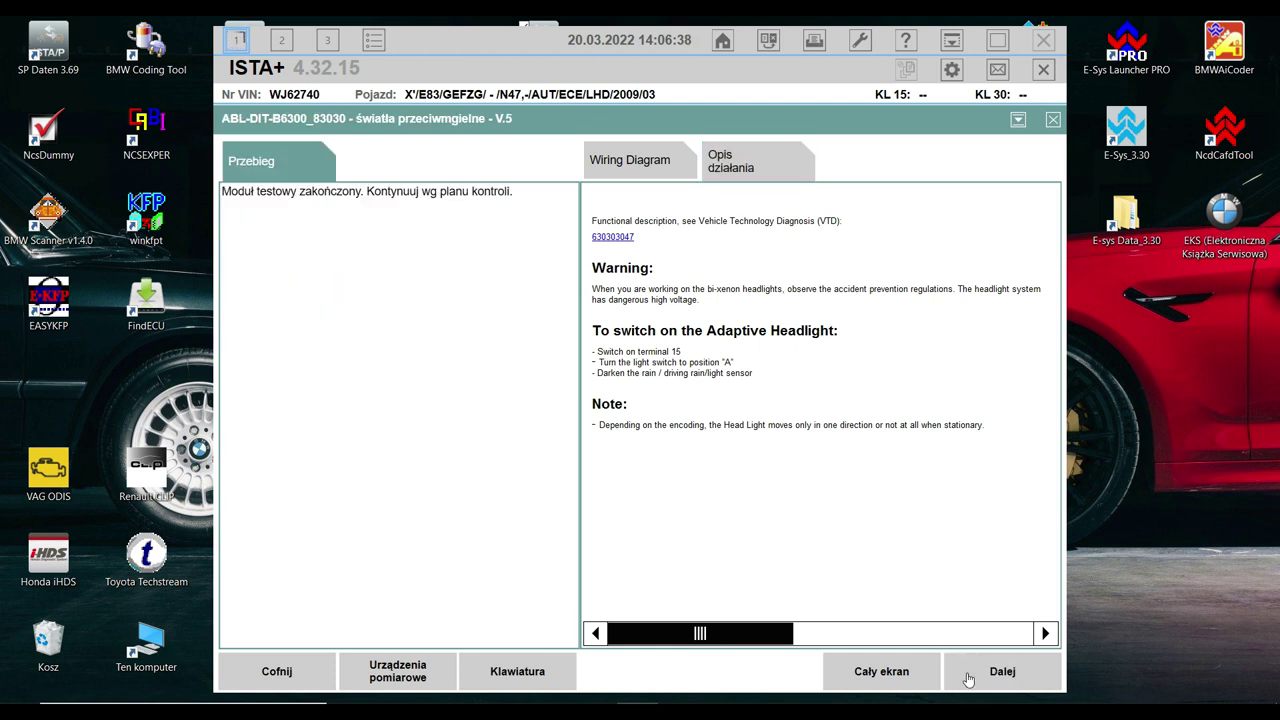
click(968, 678)
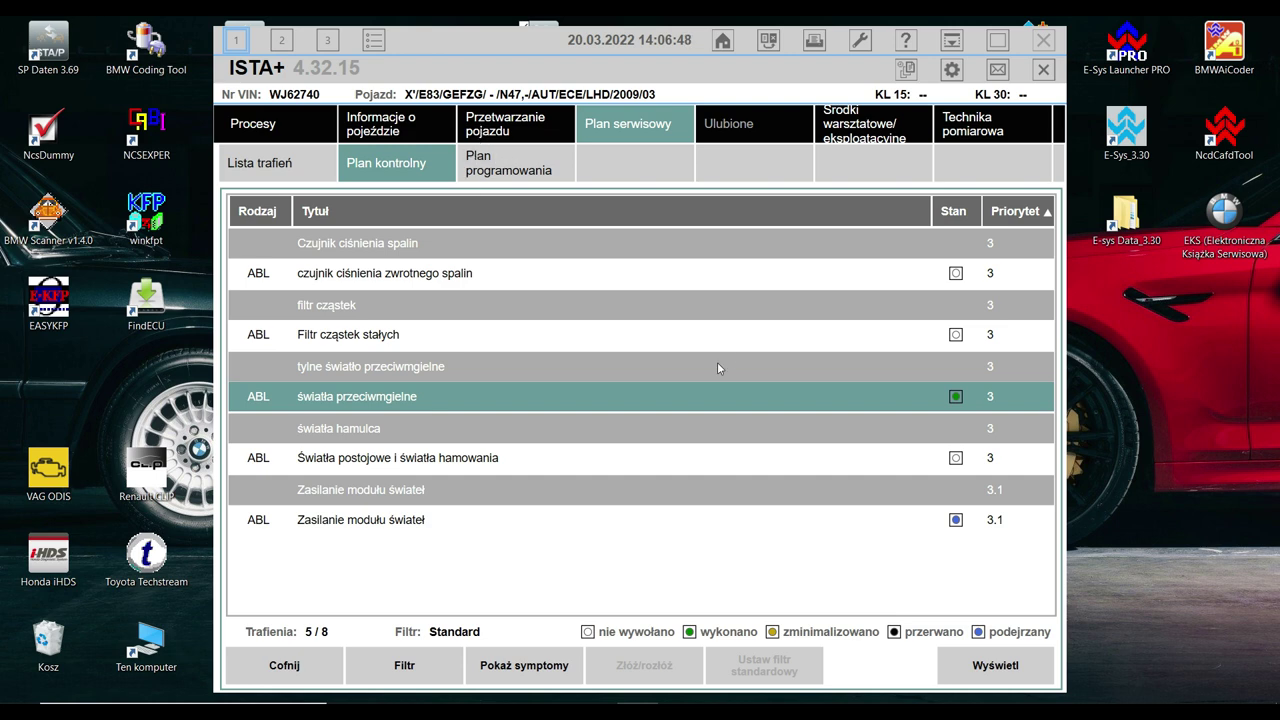
- Delete the vehicle's fault memory and cancel the request to switch off the ignition manually
click(507, 133)
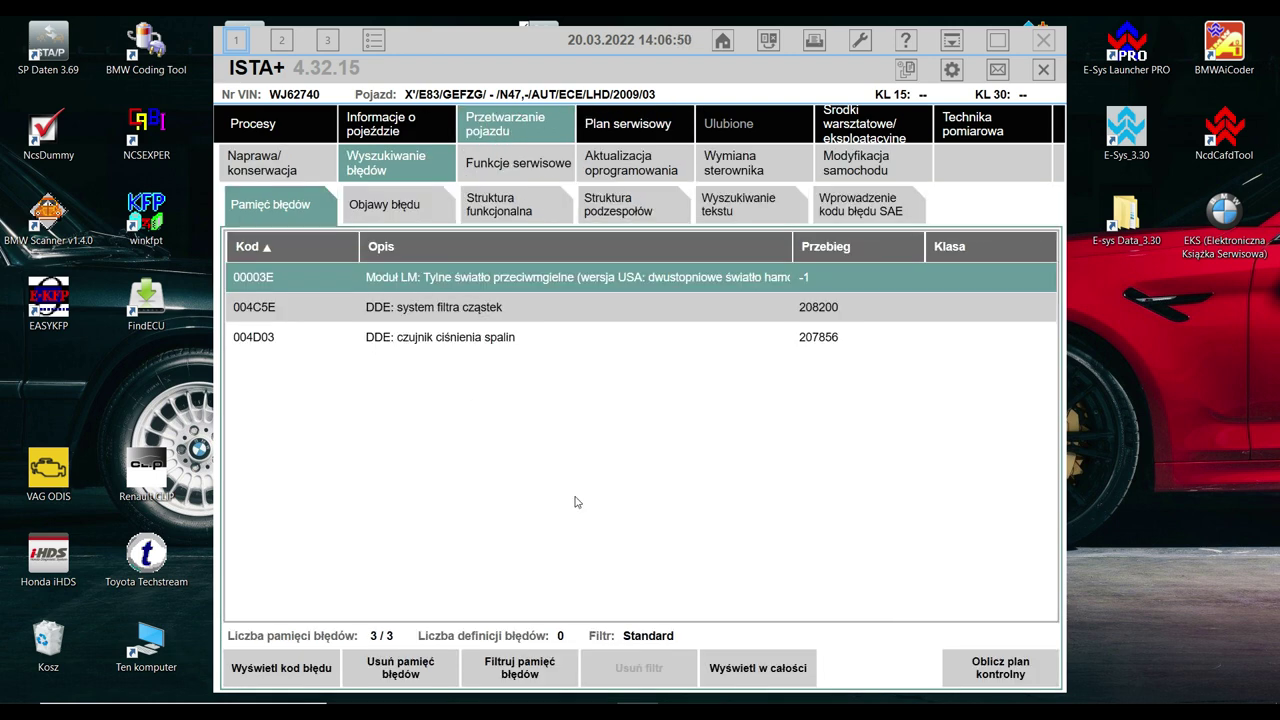
click(431, 668)
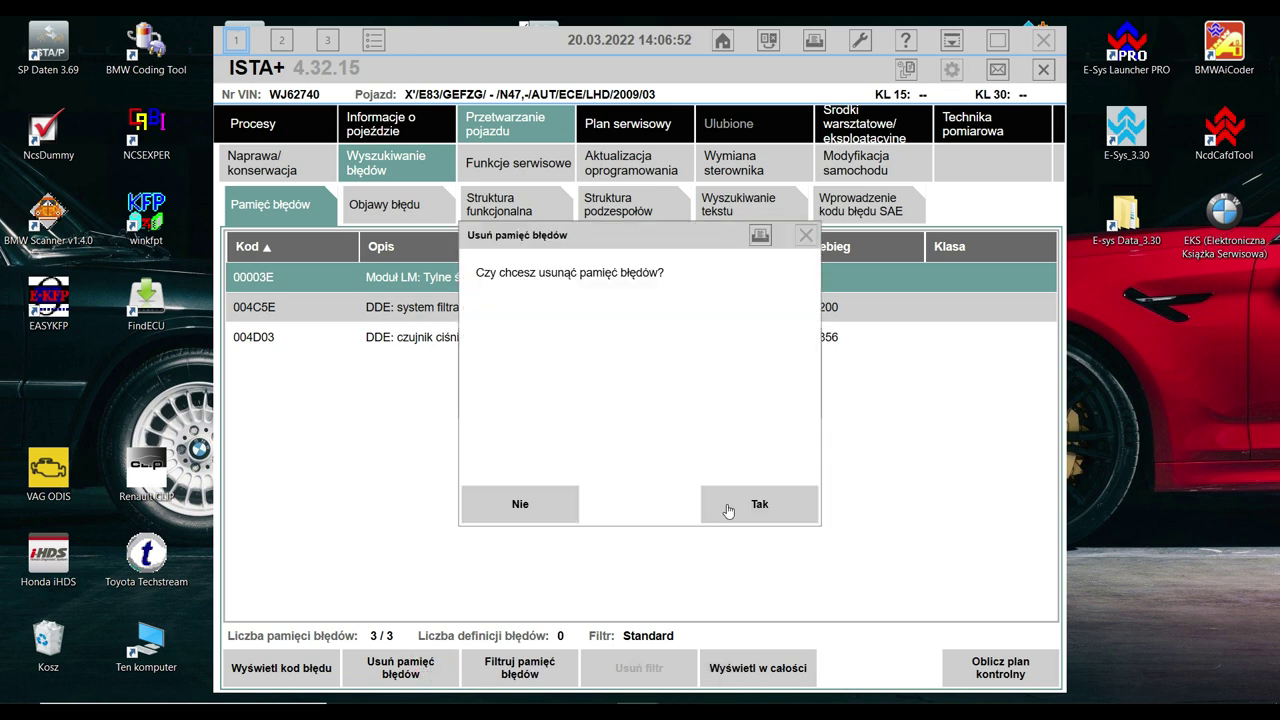
click(760, 498)
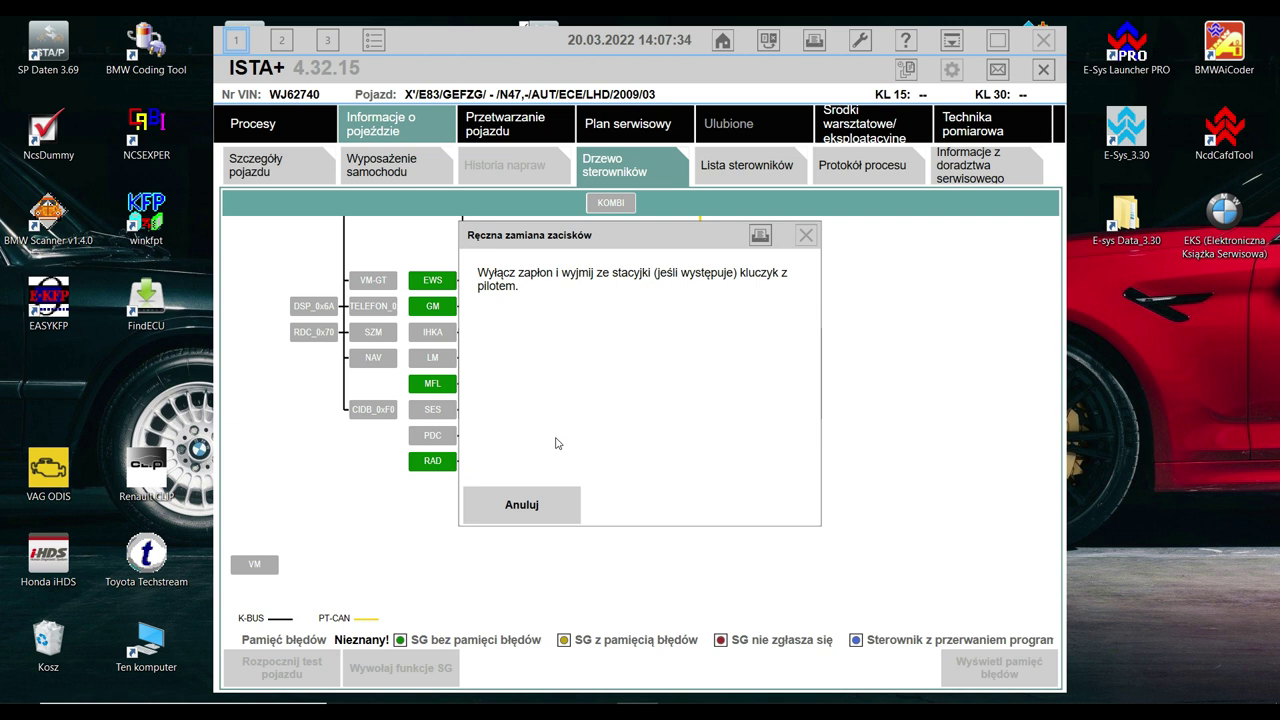
click(508, 500)
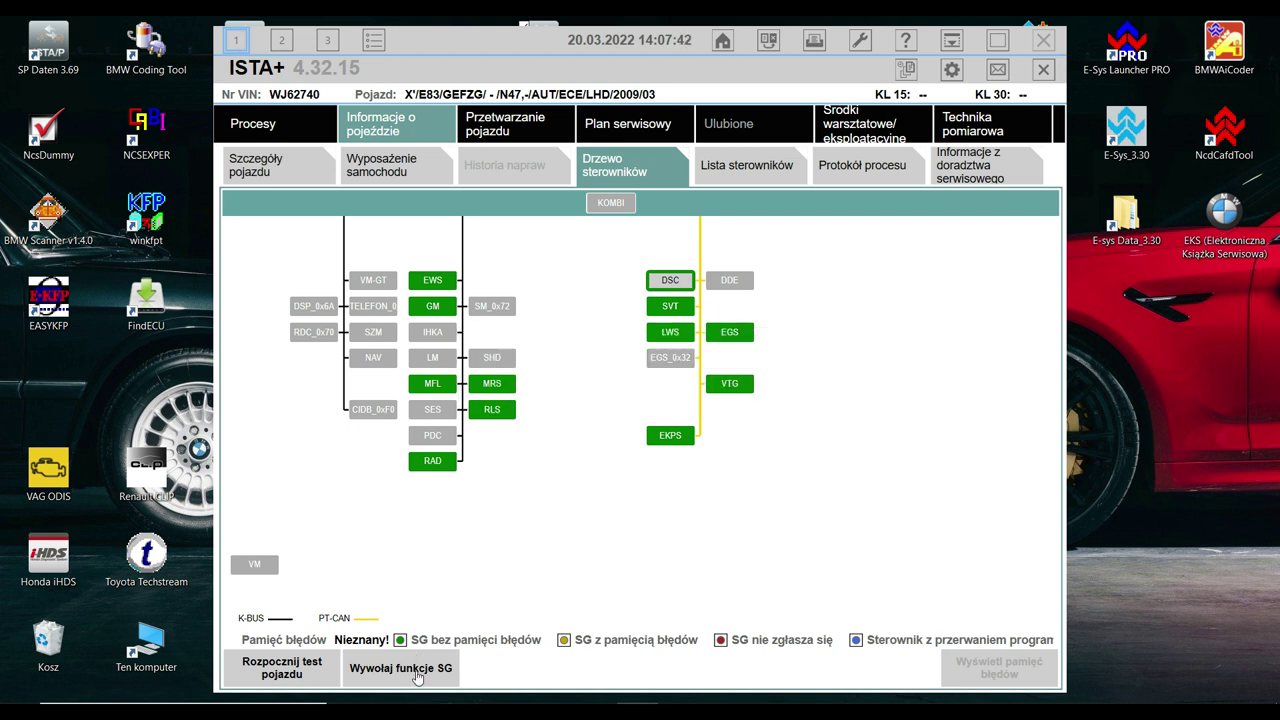
- Run a new vehicle test, acknowledge the warranty information and check the MRS unit in the control unit tree
click(283, 672)
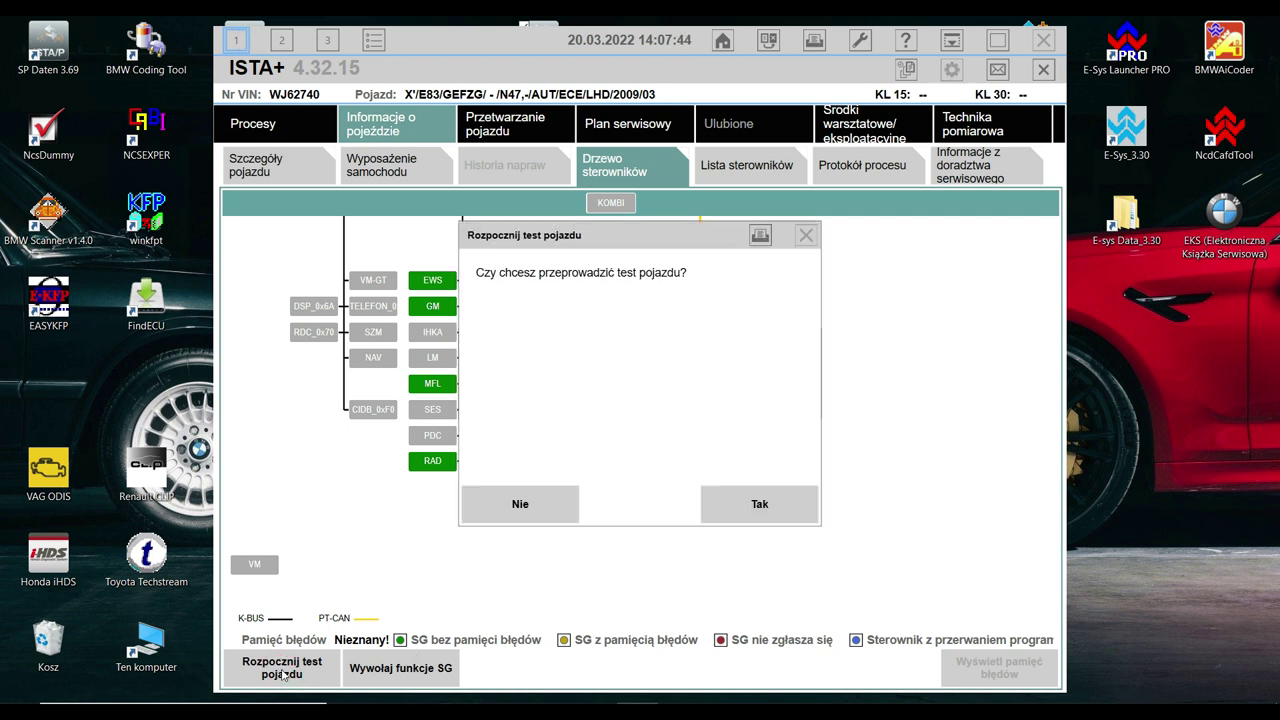
click(762, 508)
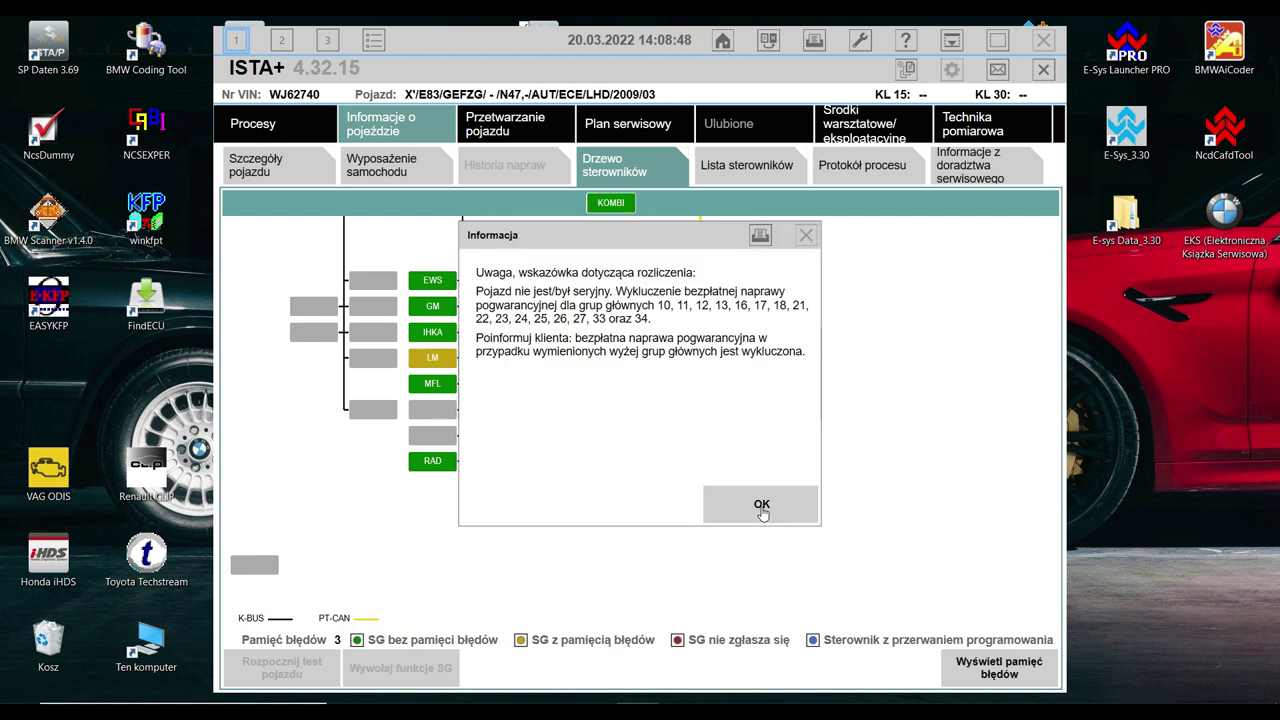
click(761, 505)
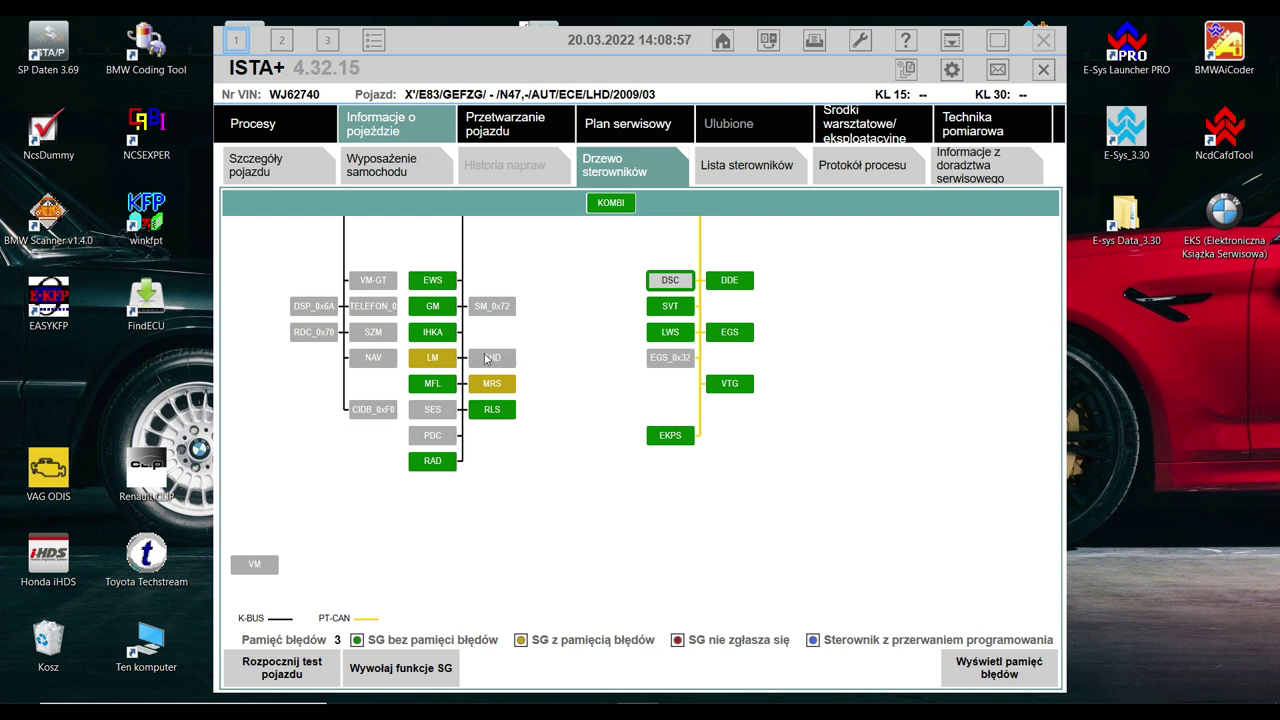
mouse_move(505, 397)
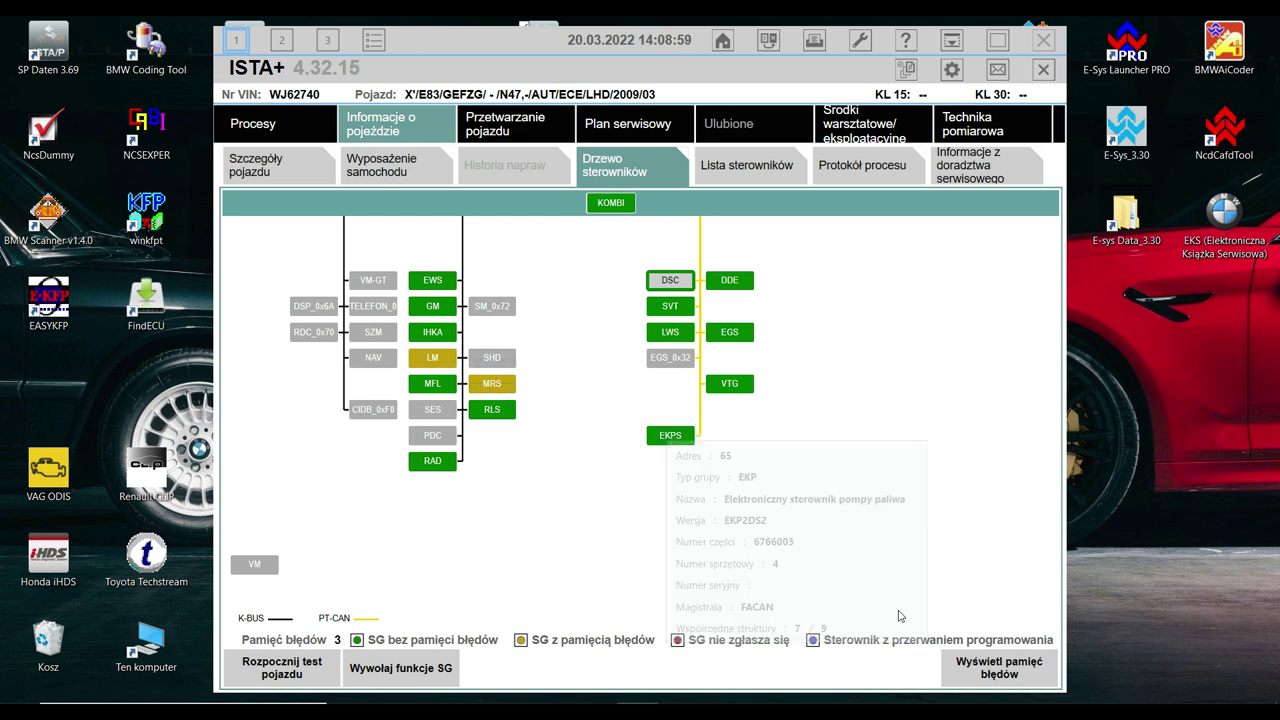
- Display the fault memory and examine the MRS entries 0000A1 and 0000A3 and the LM entry 00003E
click(1001, 670)
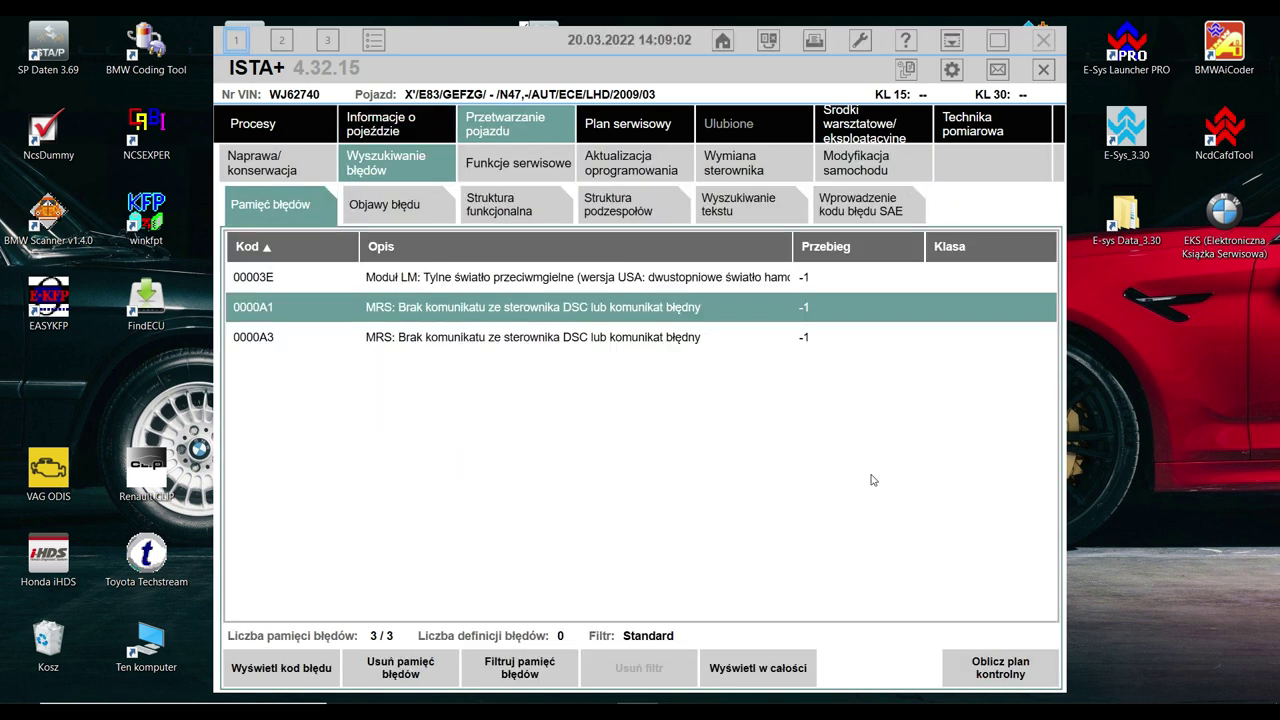
click(698, 340)
key(Up)
key(Down)
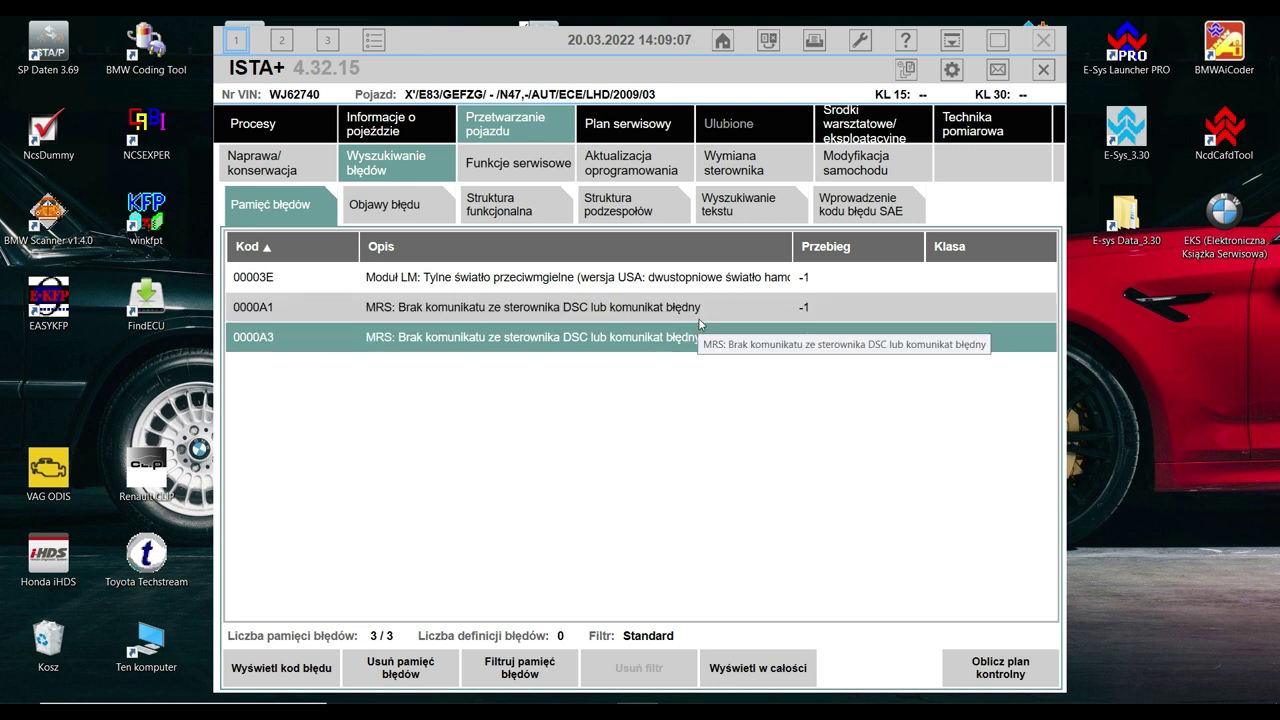
click(700, 318)
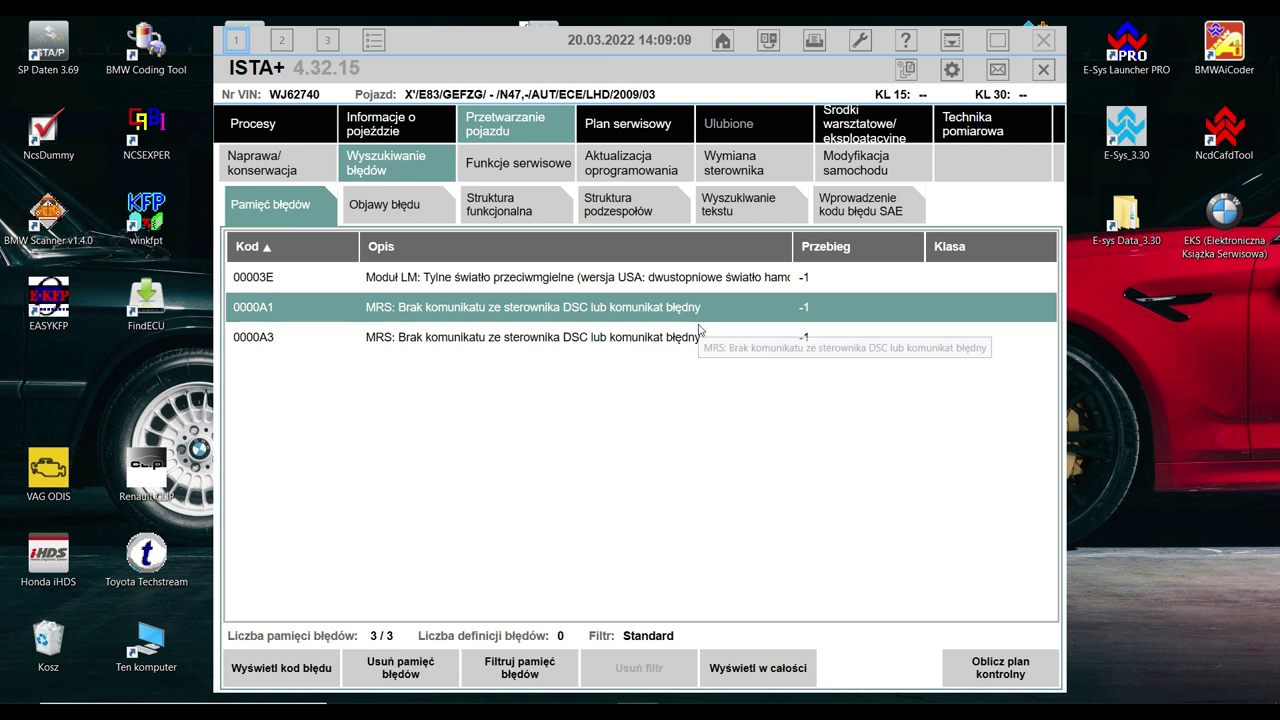
click(700, 338)
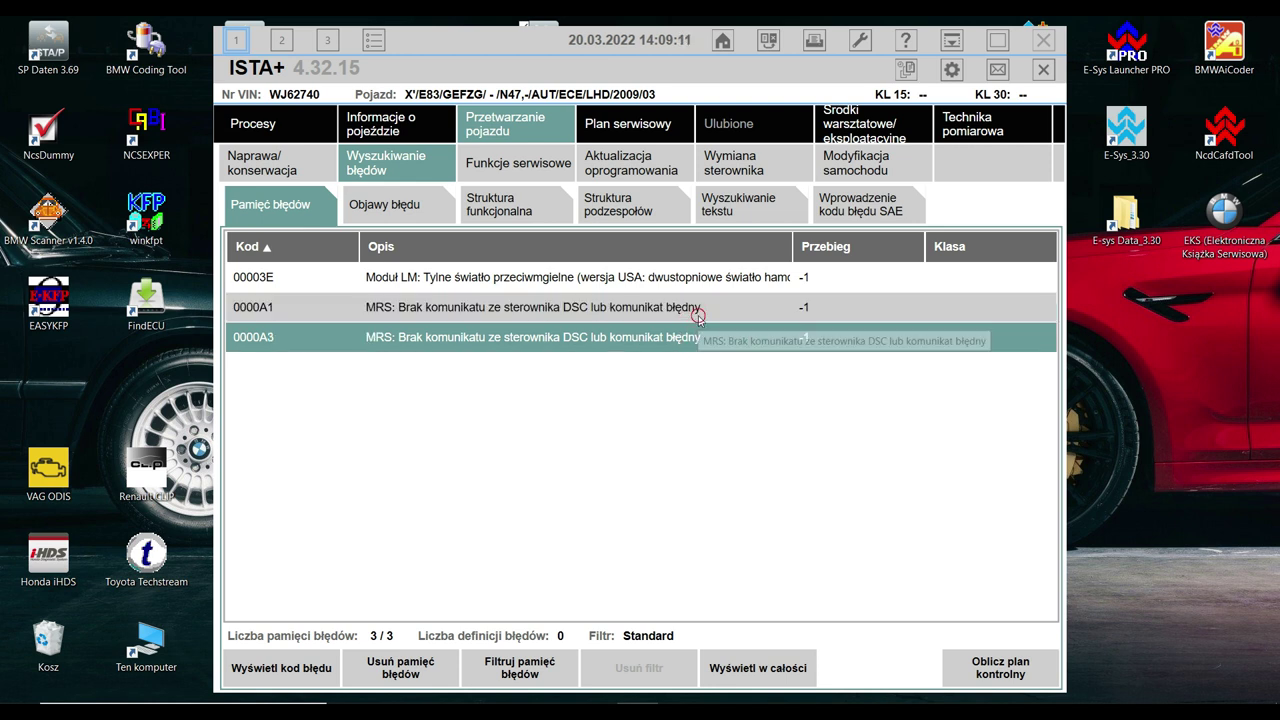
click(700, 318)
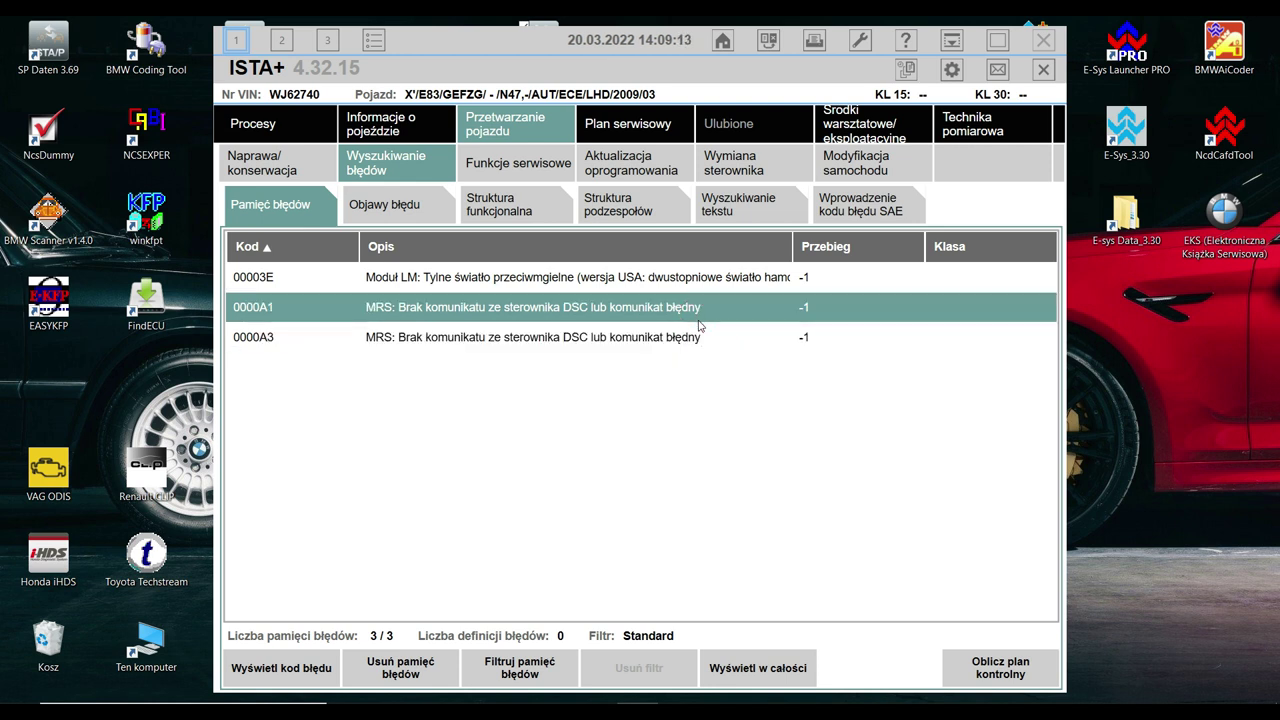
click(727, 277)
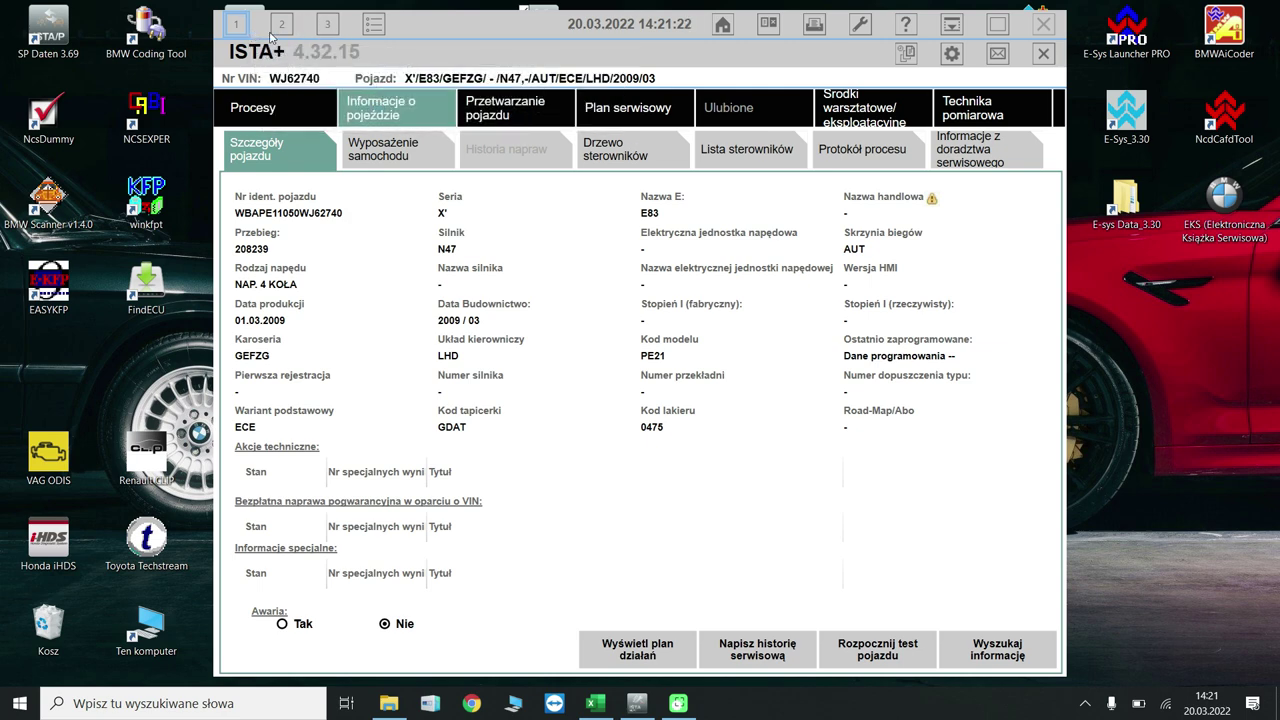
- End the current process and open a new one for reading out the vehicle data
click(1044, 55)
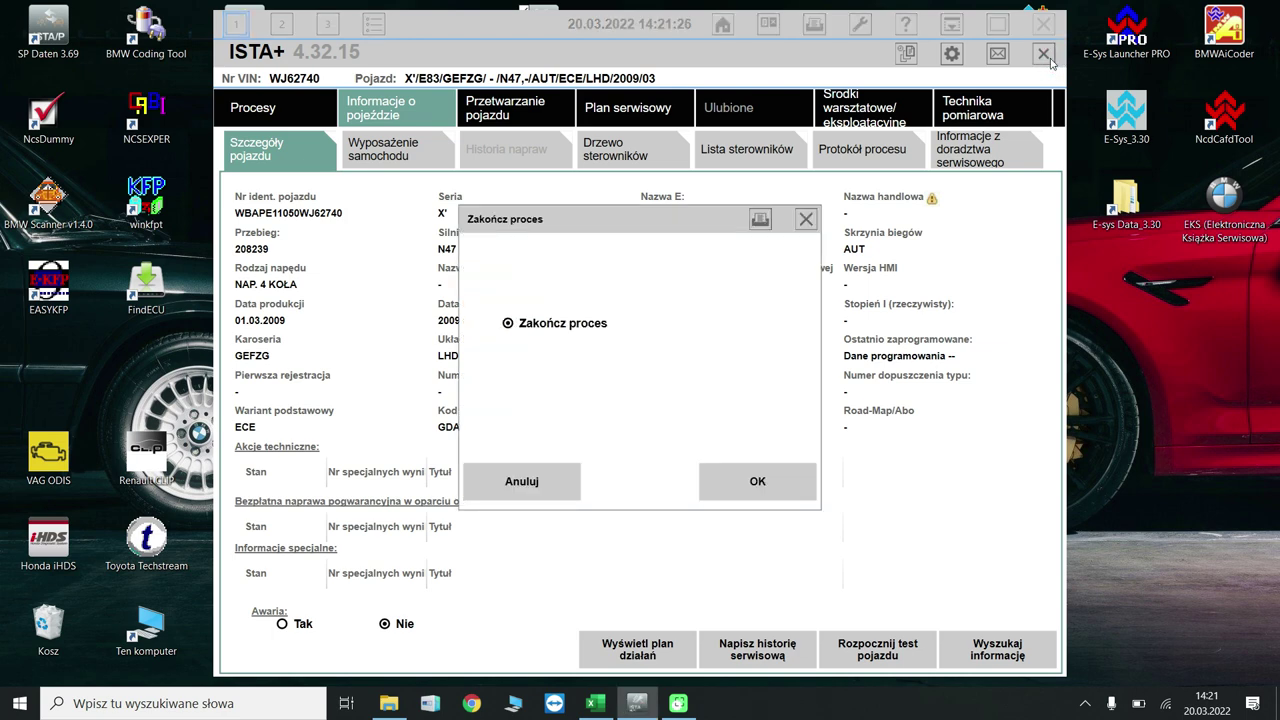
click(725, 477)
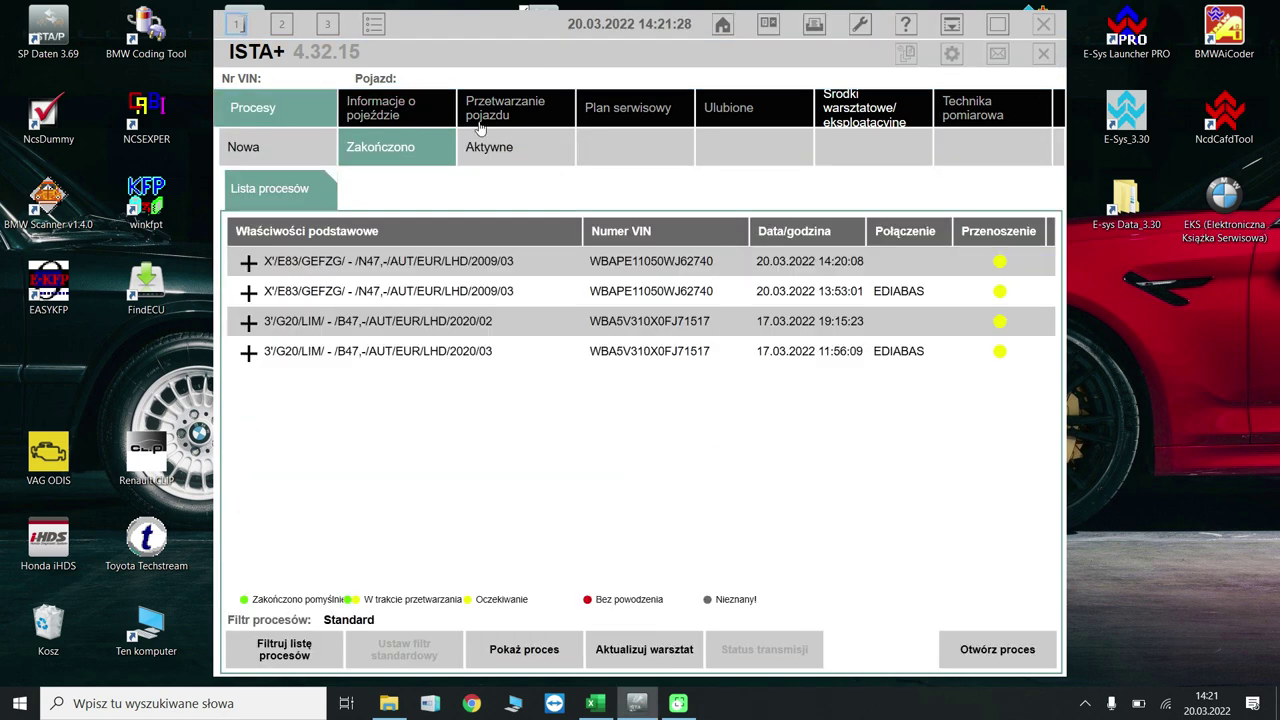
click(287, 139)
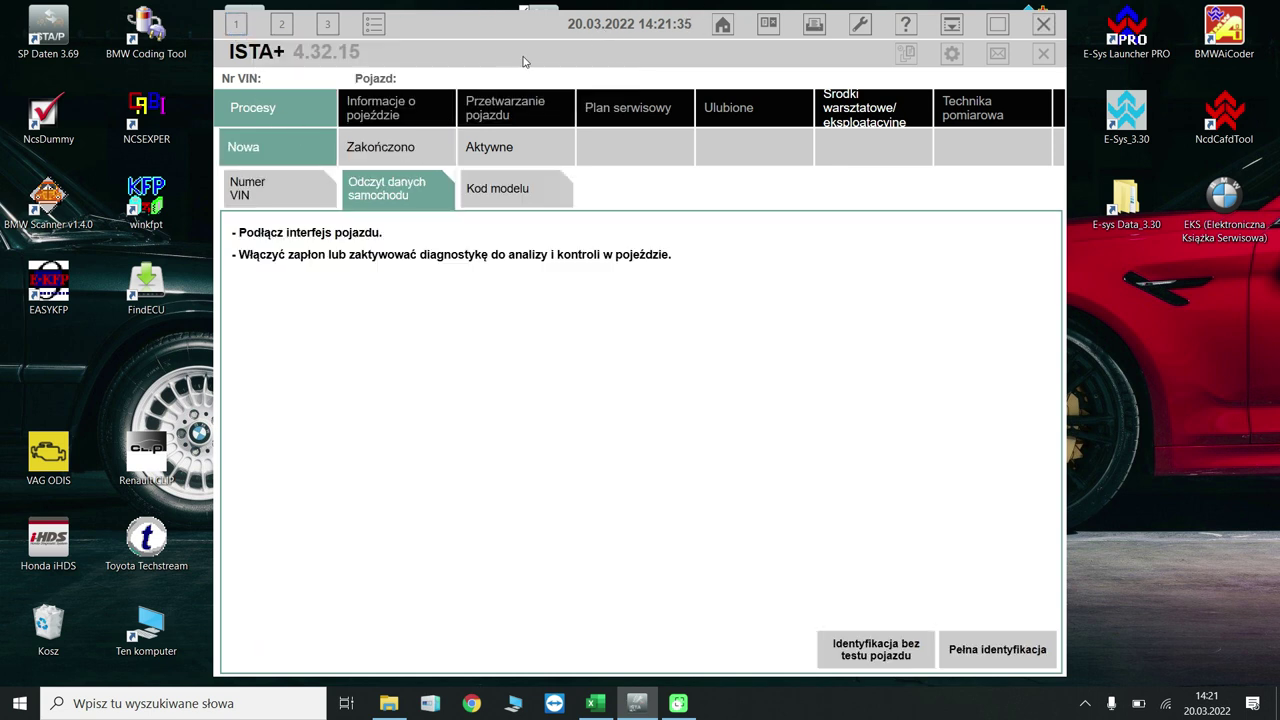
- Set the vehicle interface type to HO-ICOM / ENET sieć lokalna and acknowledge the restart recommendation
click(861, 24)
click(742, 142)
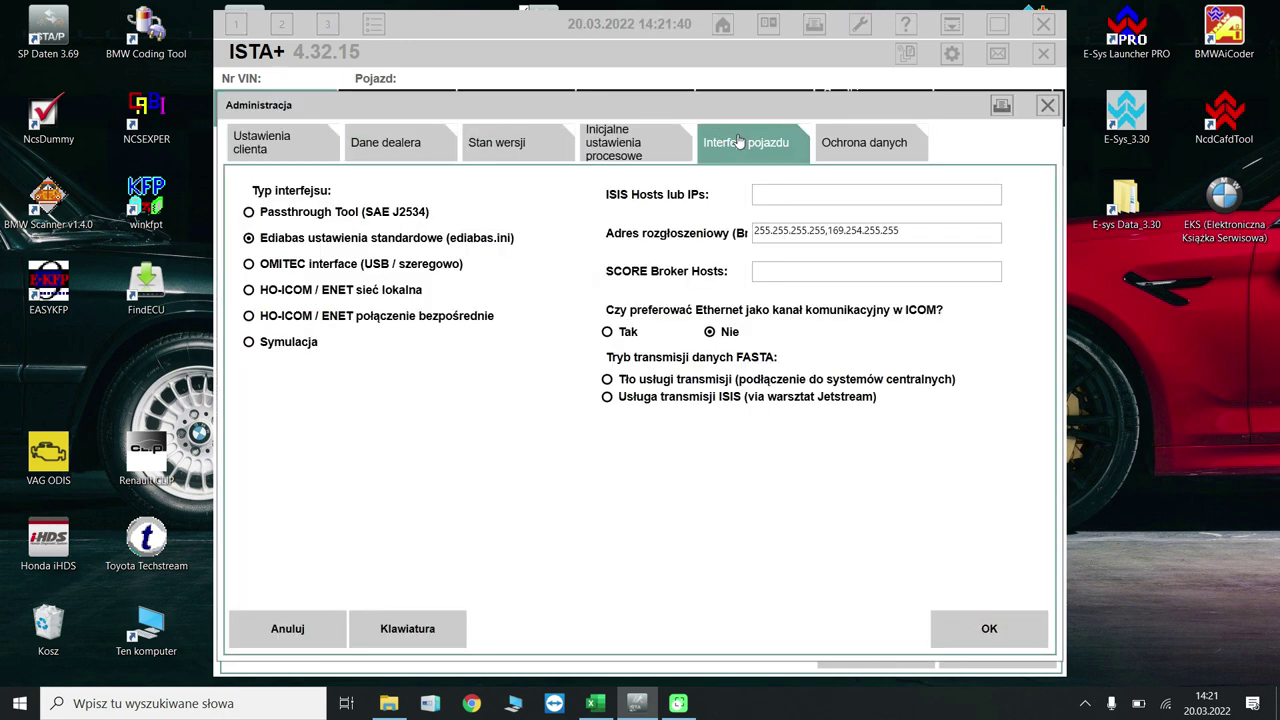
click(325, 290)
click(990, 630)
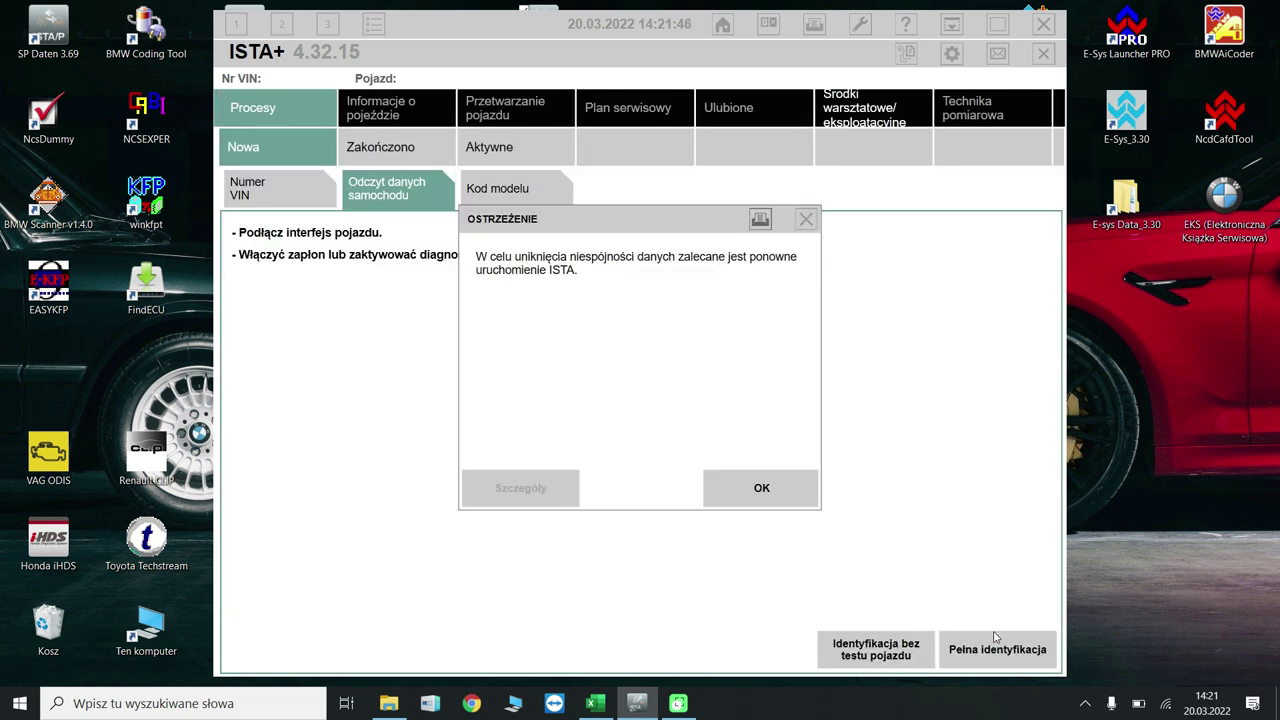
click(791, 489)
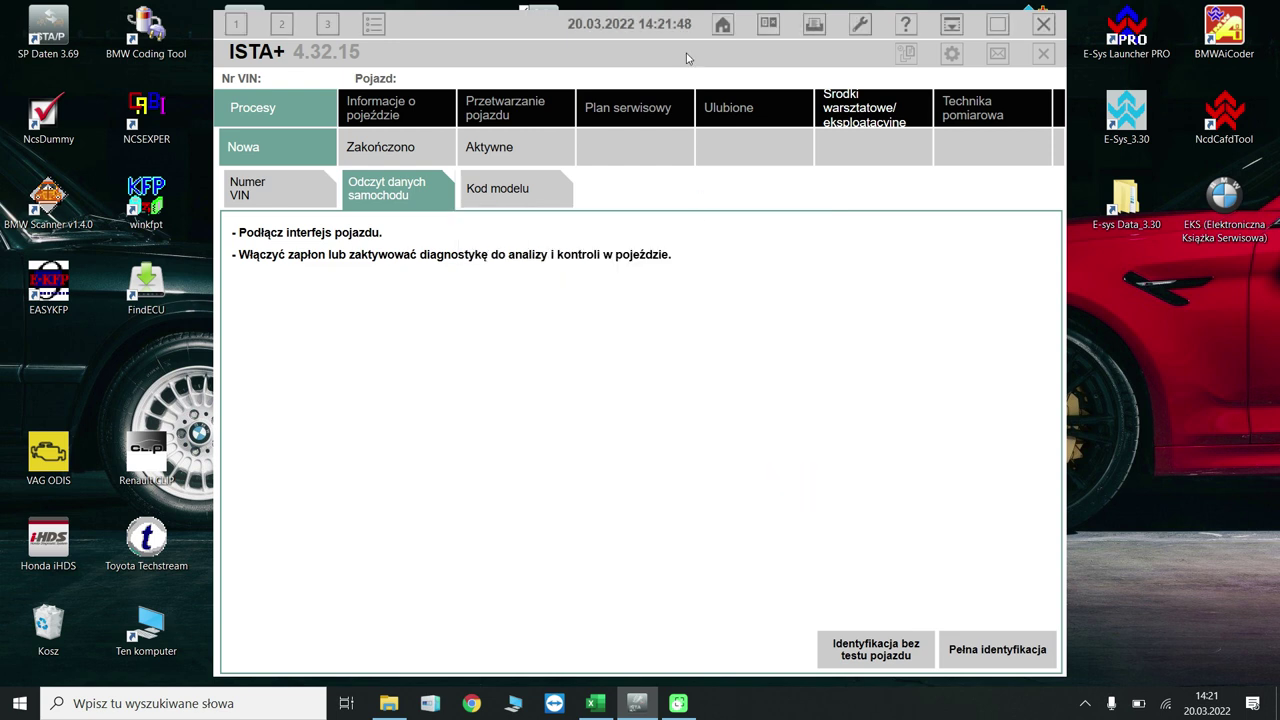
- Open the connection manager and connect to the free ICOM interface at 192.168.4.1
click(768, 28)
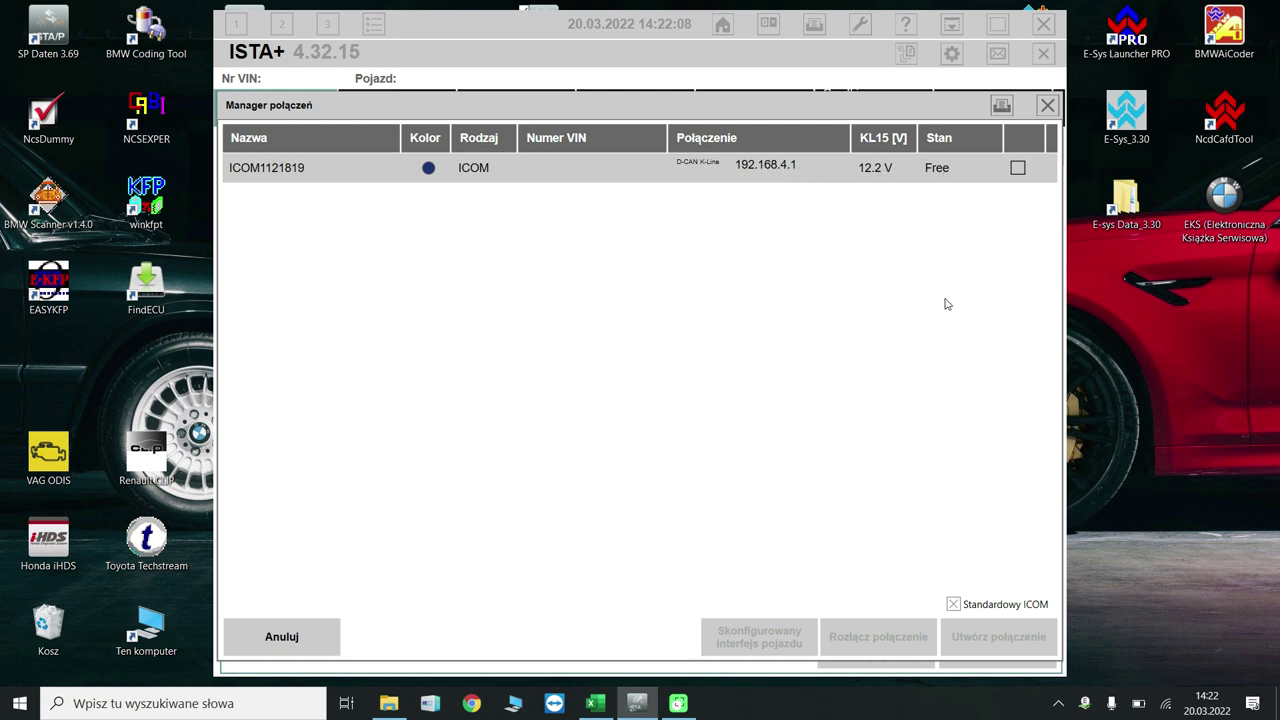
click(941, 175)
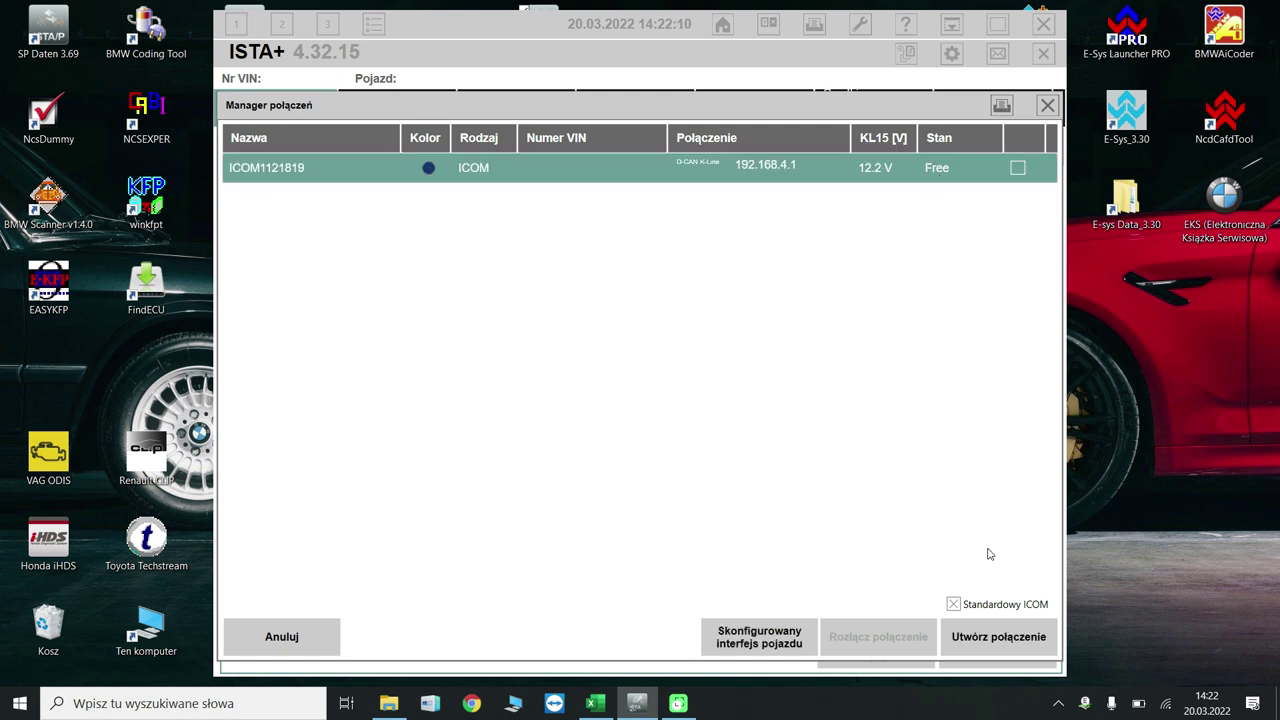
click(1006, 642)
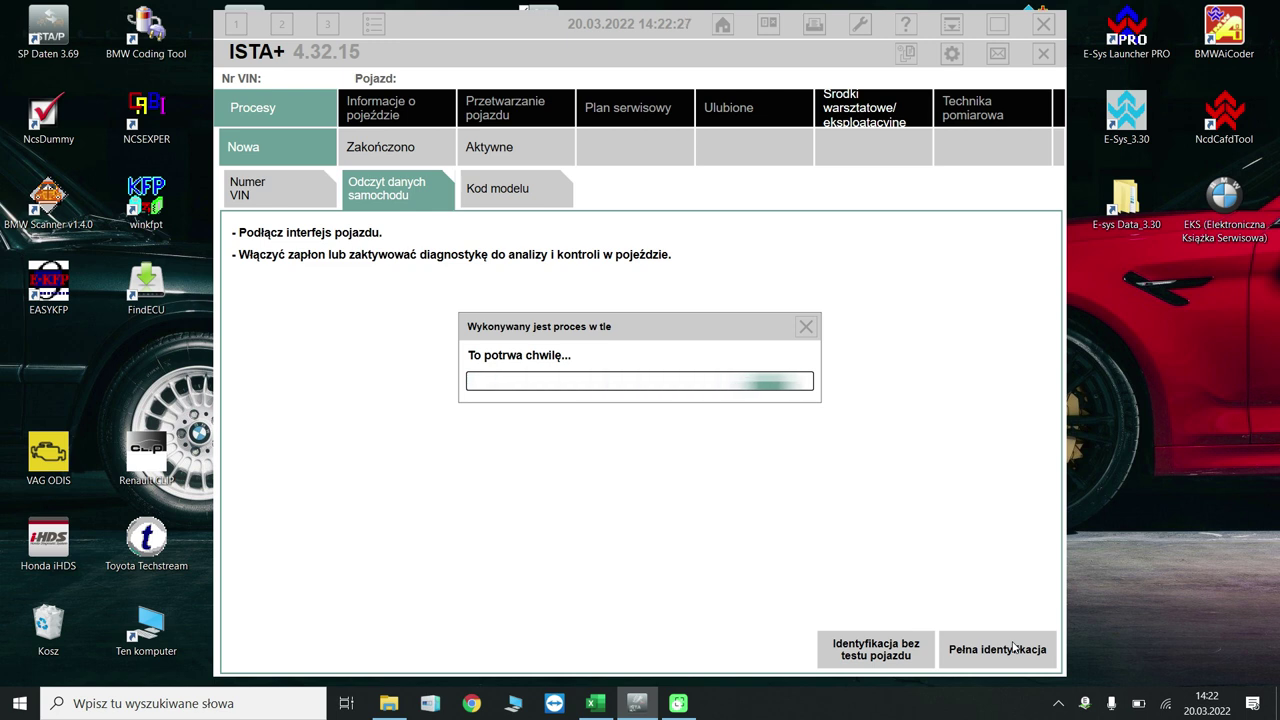
- Run a full identification of the vehicle including the vehicle test, acknowledging its notices
click(1014, 649)
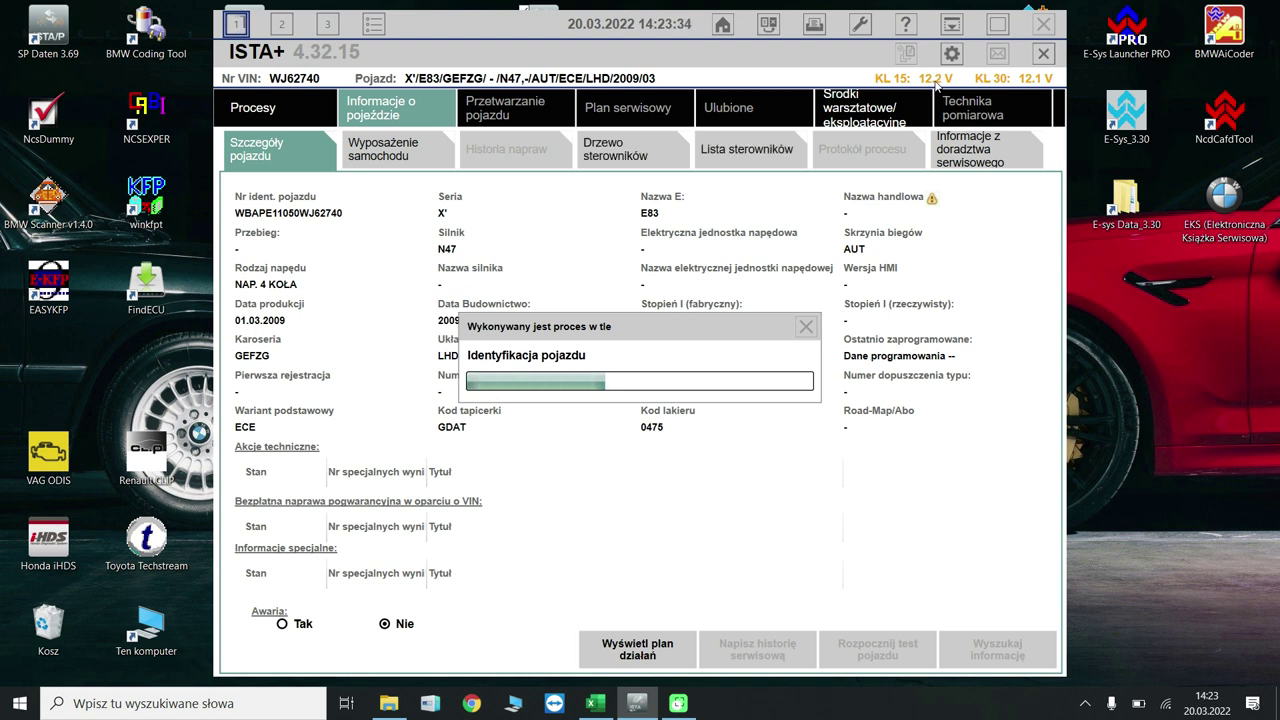
click(880, 589)
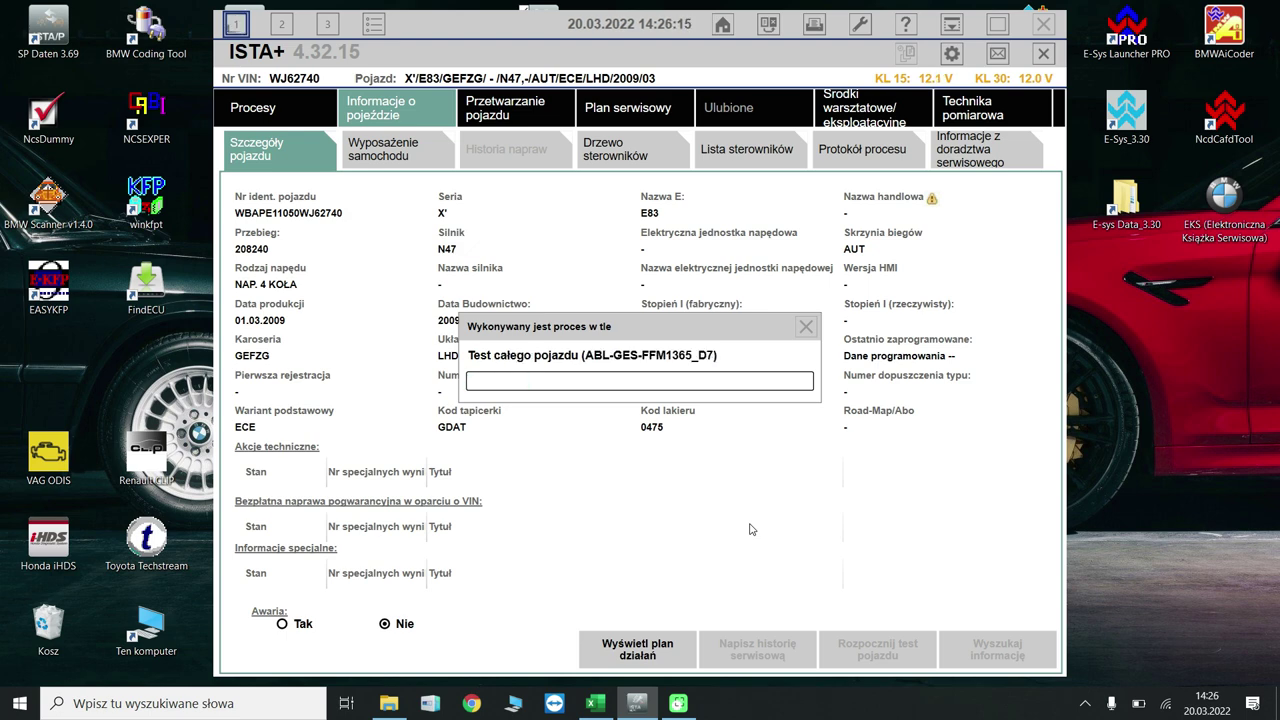
click(756, 488)
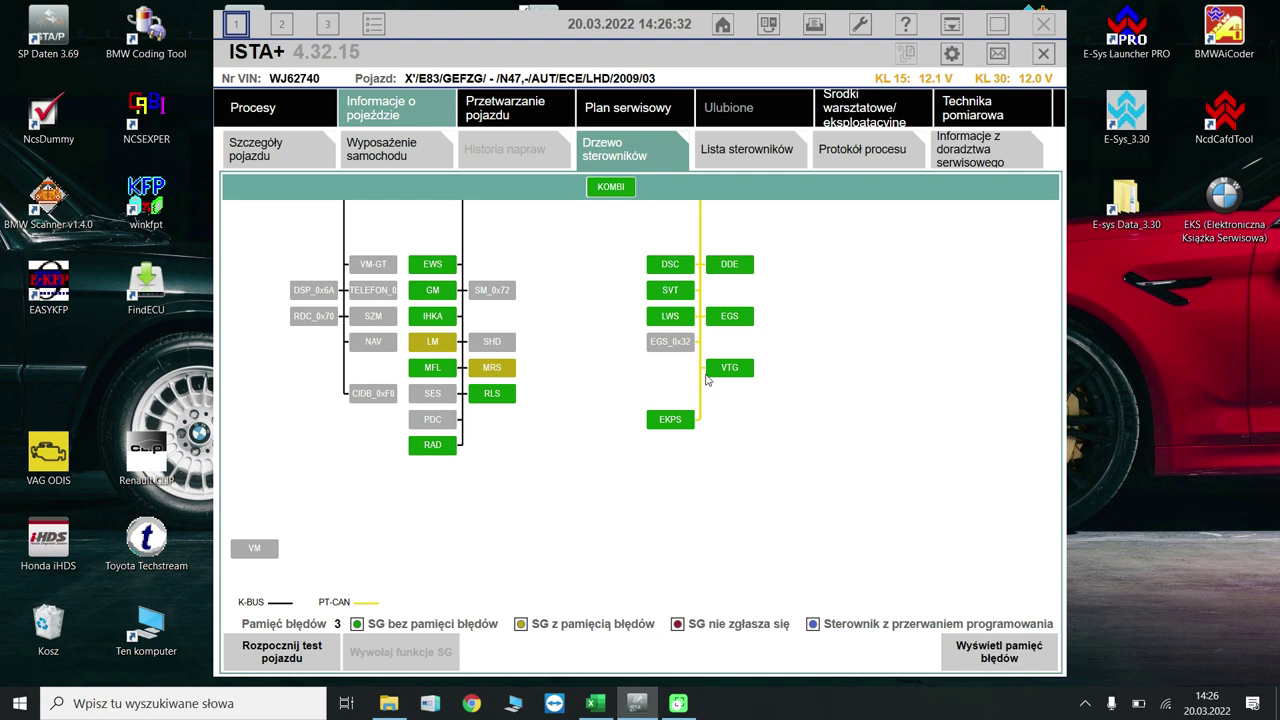
- Maximize the program window, display the fault memory and delete all stored faults
double_click(622, 22)
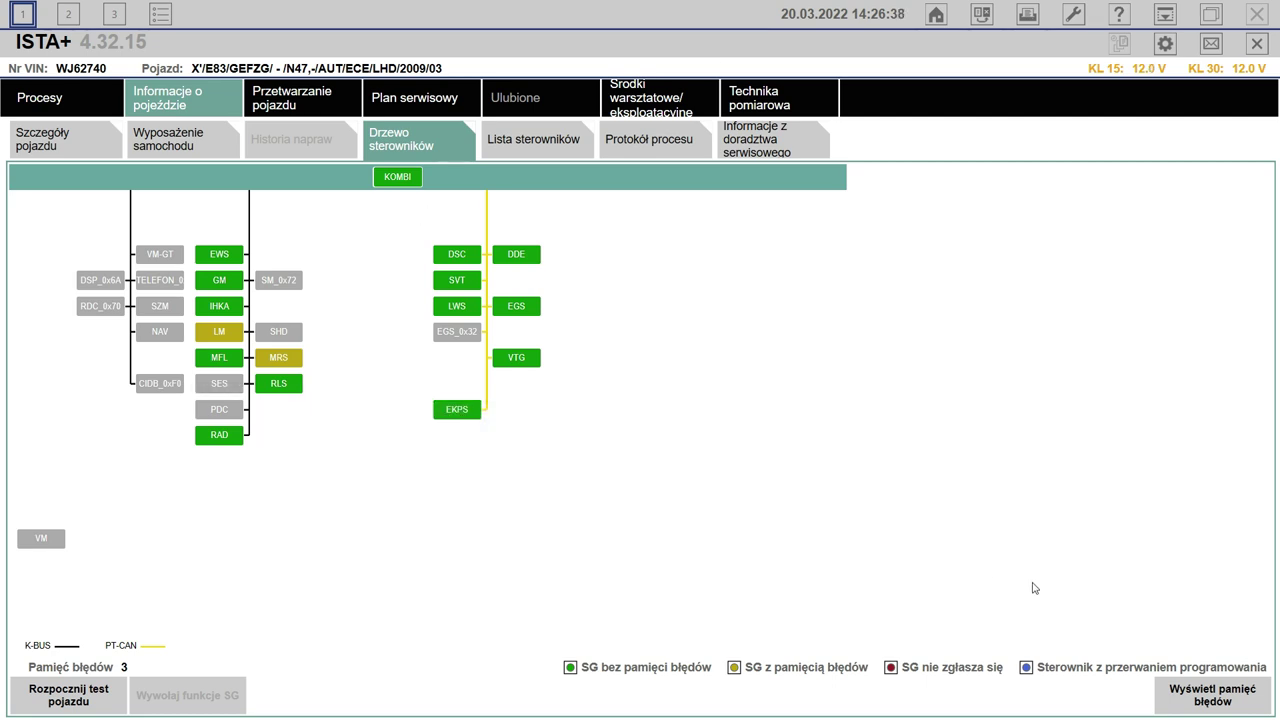
click(1205, 712)
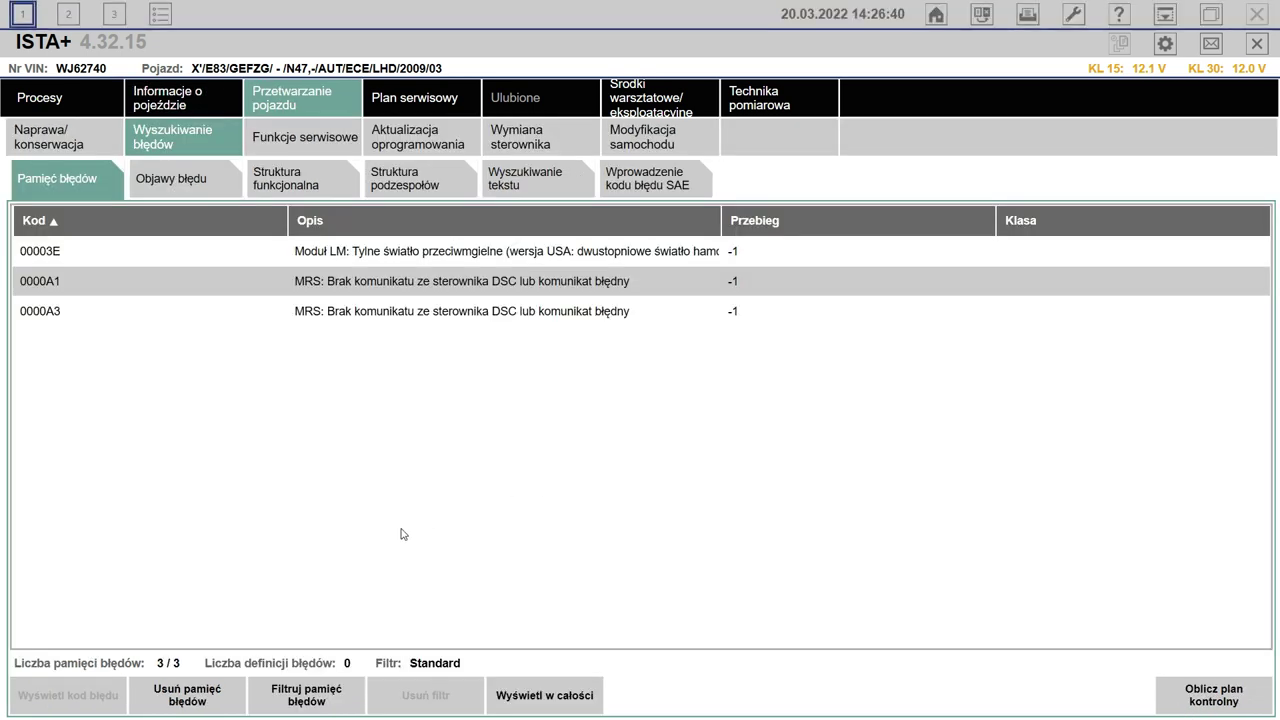
click(196, 698)
click(761, 502)
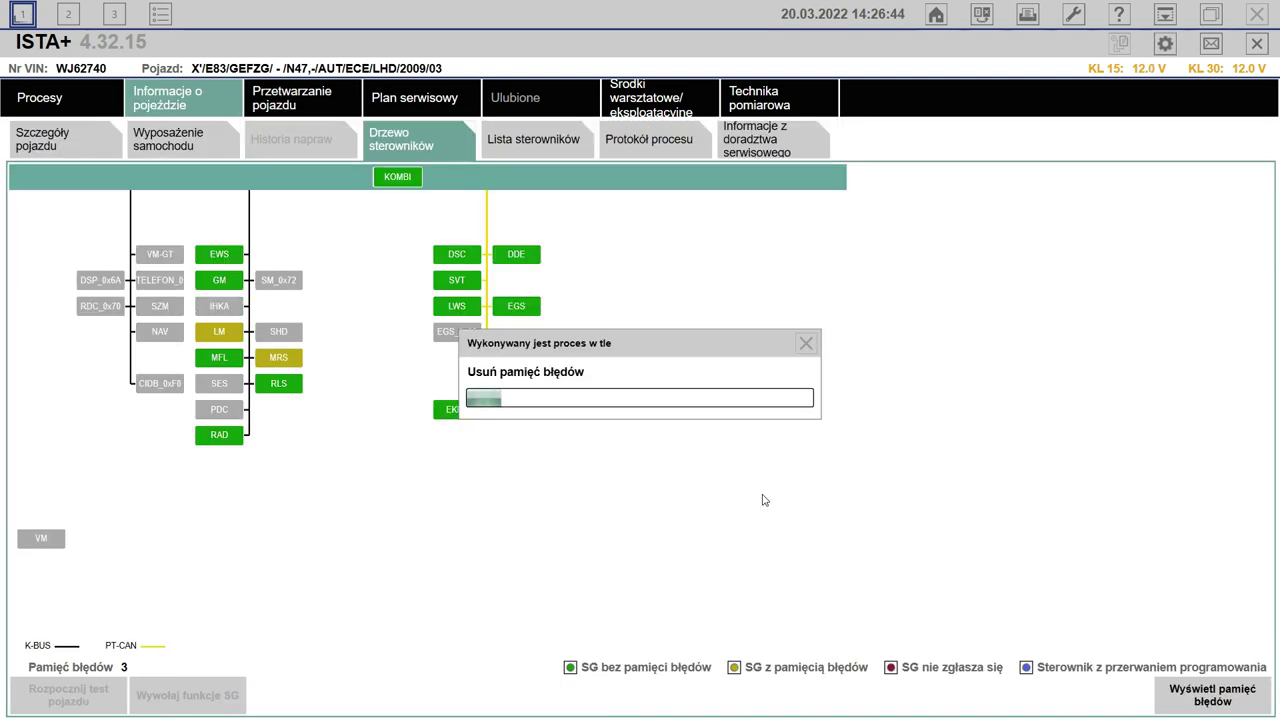